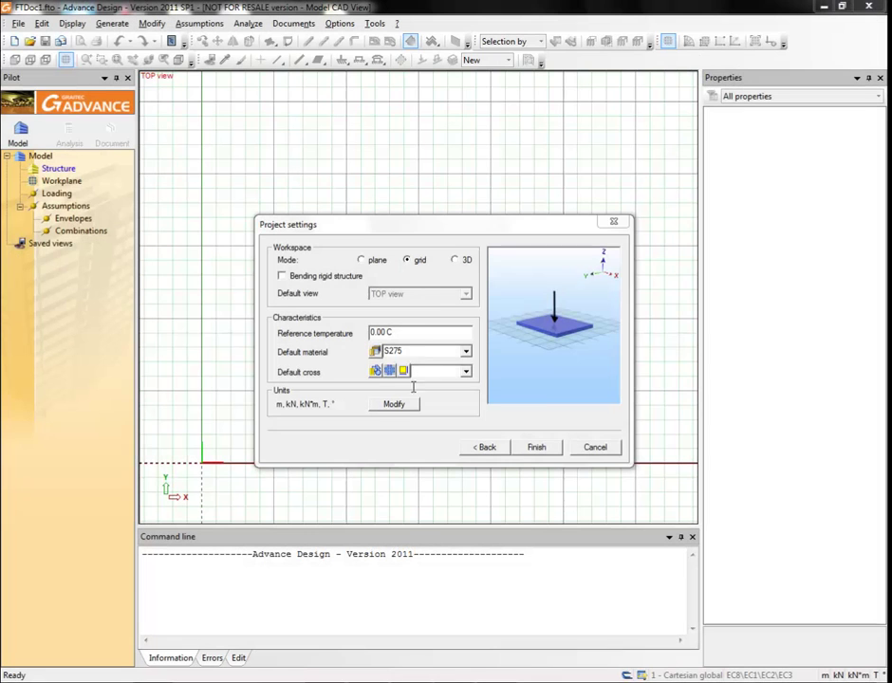
# Step: Set the project to 3D mode with C25/30 concrete as the default material and finish setup
pyautogui.click(456, 261)
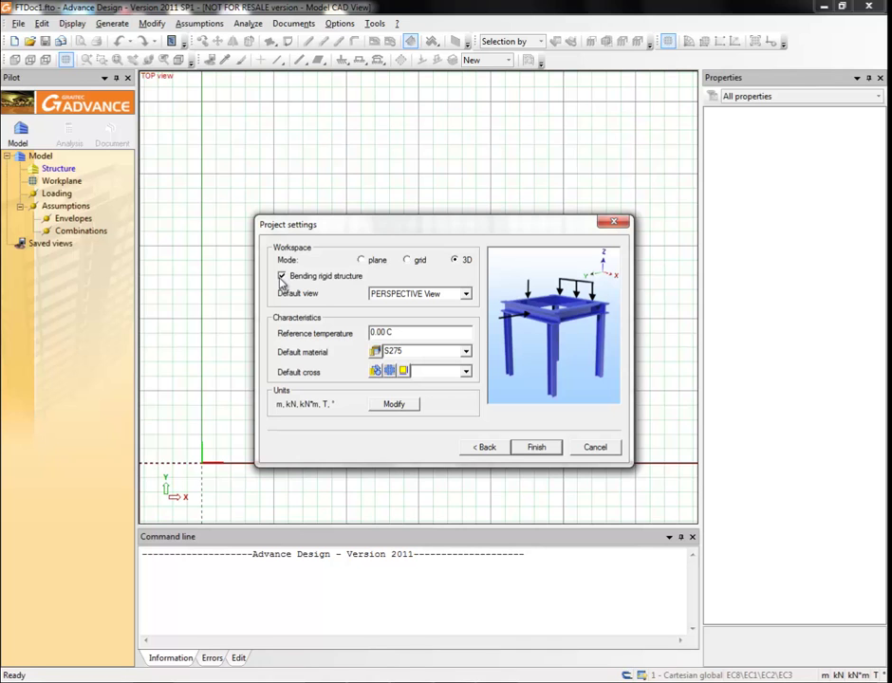
pyautogui.click(466, 352)
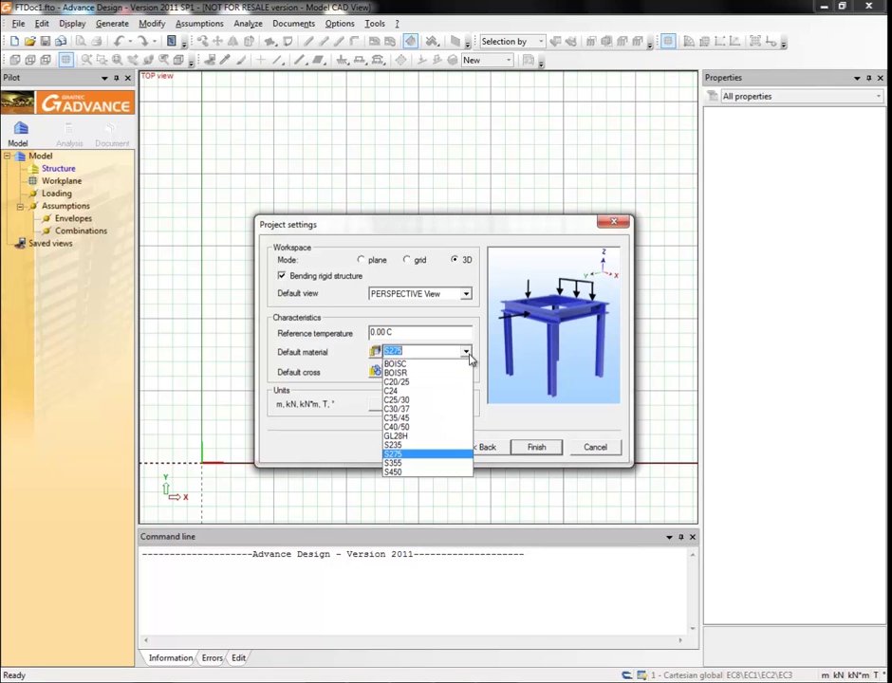
pyautogui.click(414, 401)
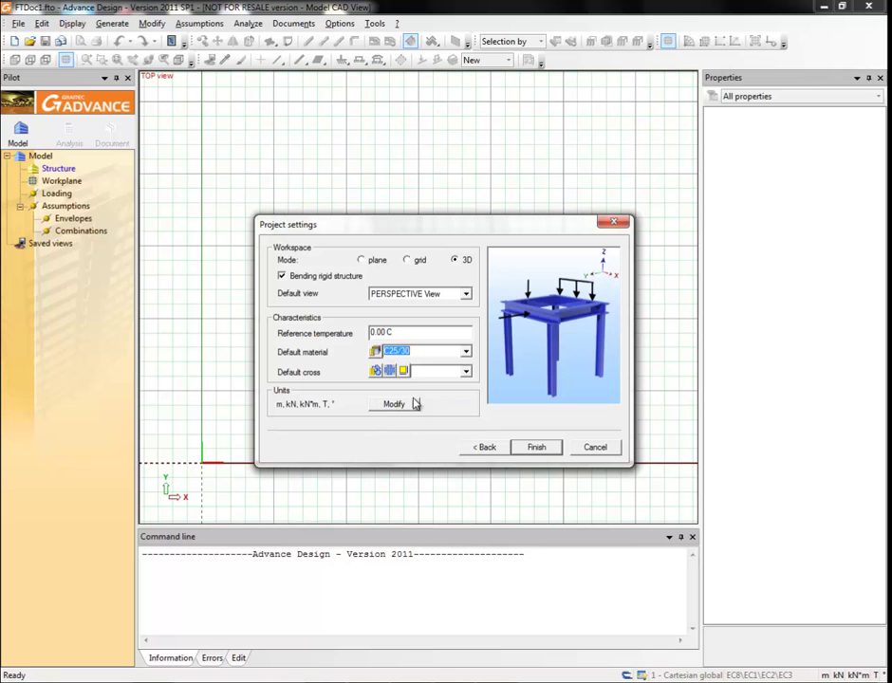
pyautogui.click(532, 447)
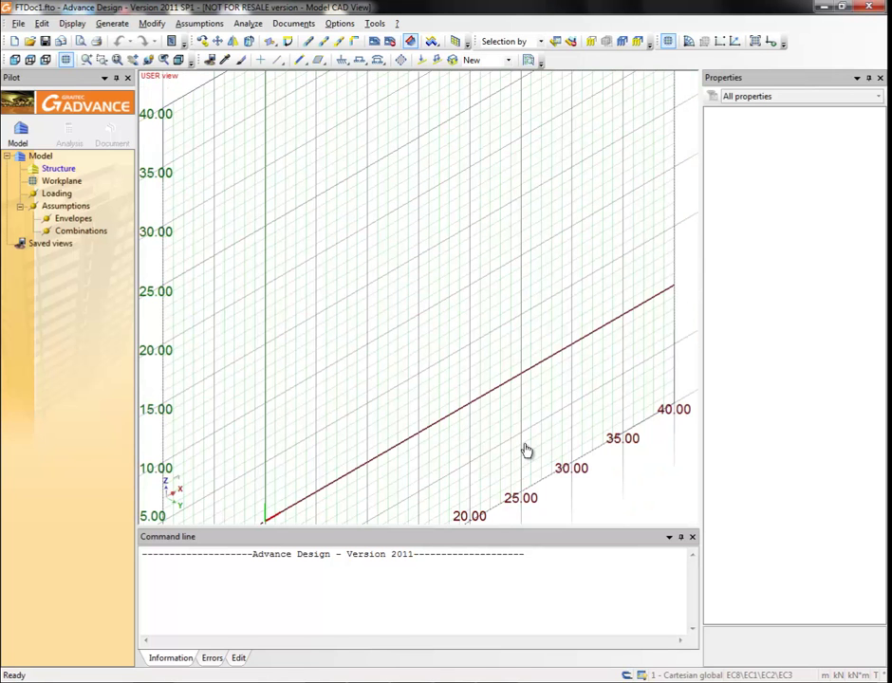
# Step: Save the project as 'Concrete tank'
pyautogui.click(17, 24)
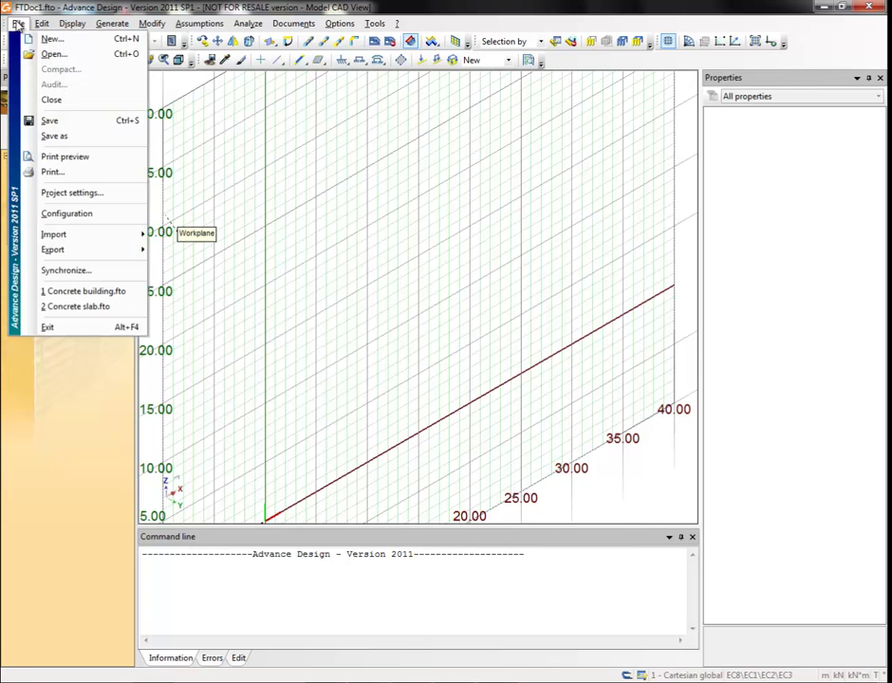
pyautogui.click(52, 136)
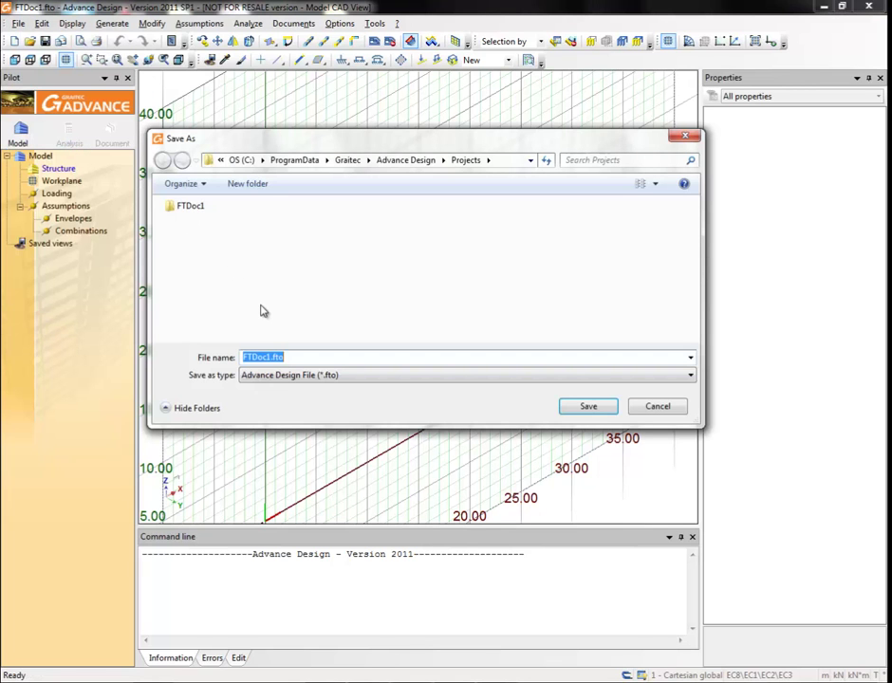
pyautogui.write('Concrete tank')
pyautogui.click(591, 408)
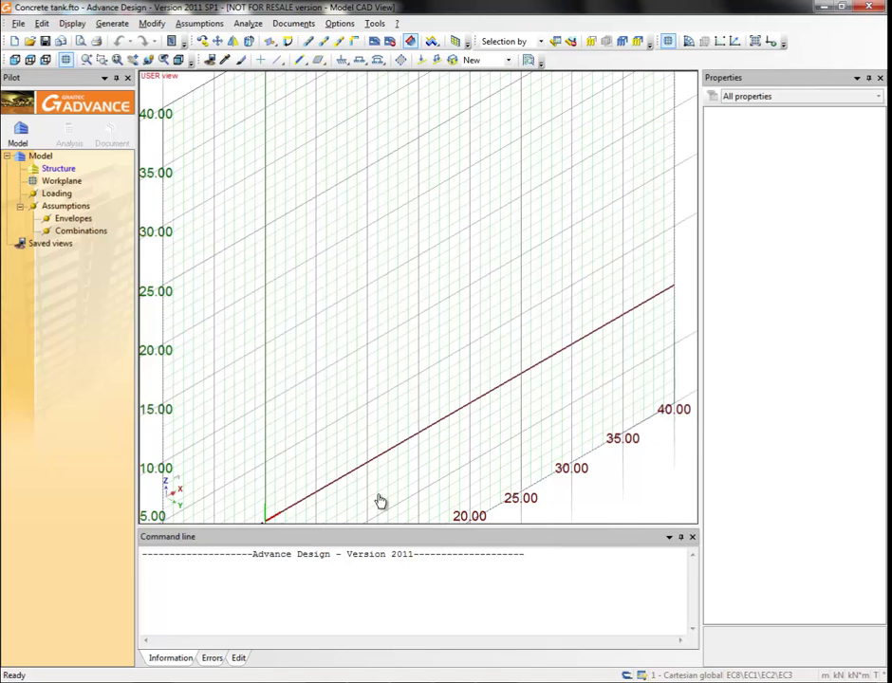
# Step: Set the default mesh to Grid type with a 1.5 m element size
pyautogui.click(340, 23)
pyautogui.click(348, 56)
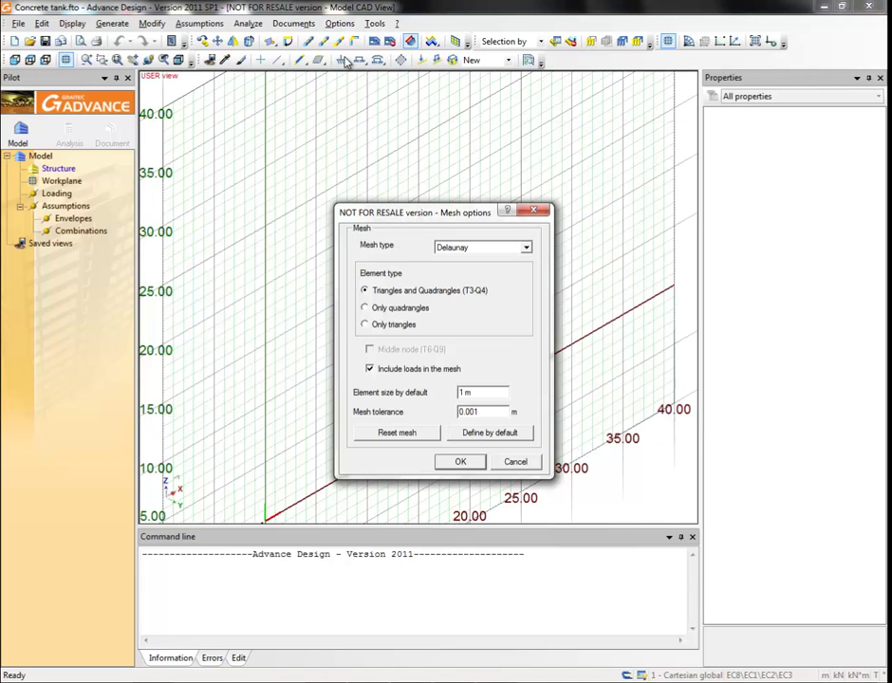
pyautogui.click(526, 247)
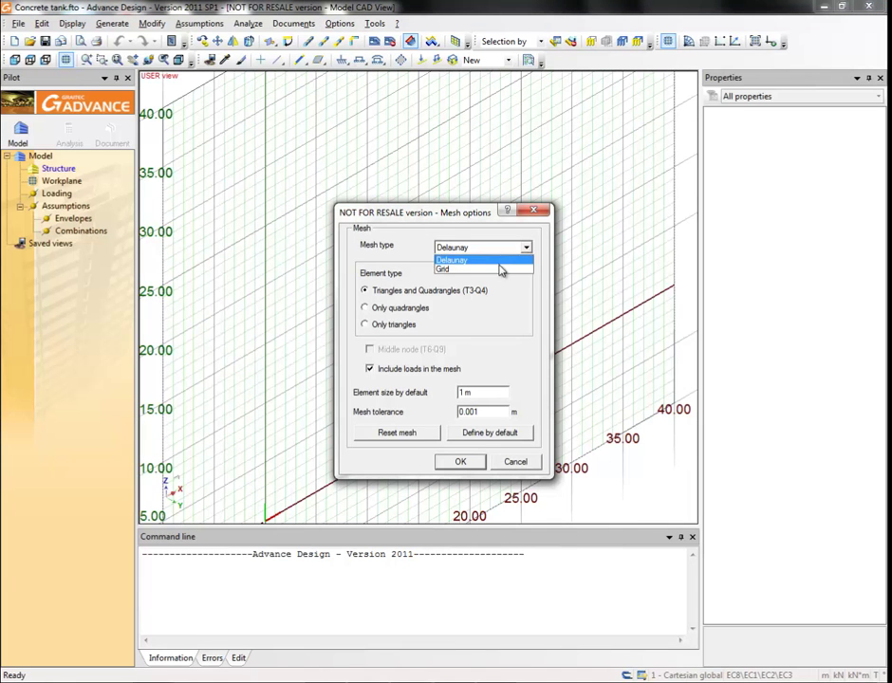
pyautogui.click(502, 270)
pyautogui.click(464, 392)
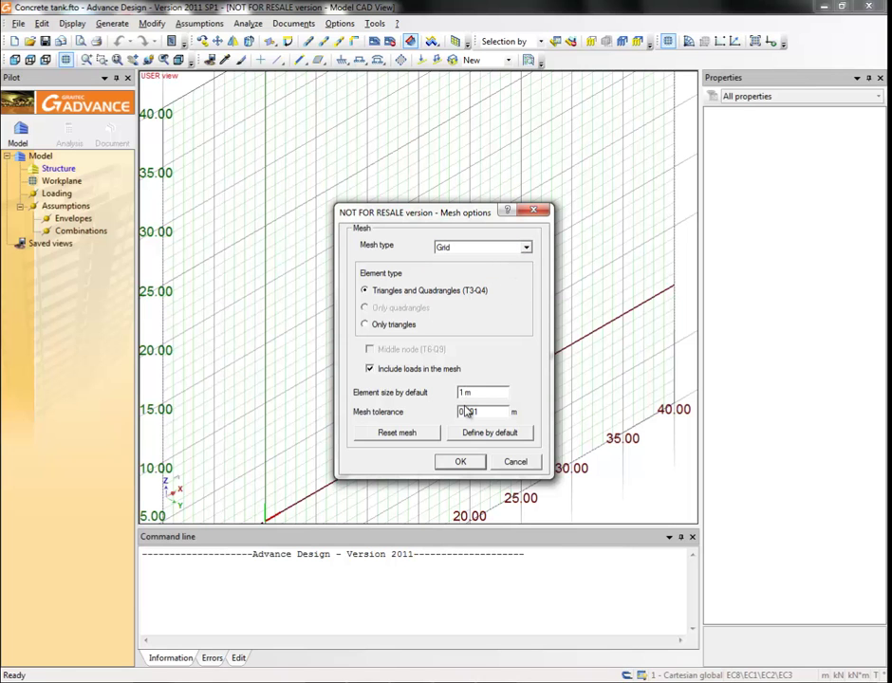
pyautogui.write('.5')
pyautogui.click(461, 463)
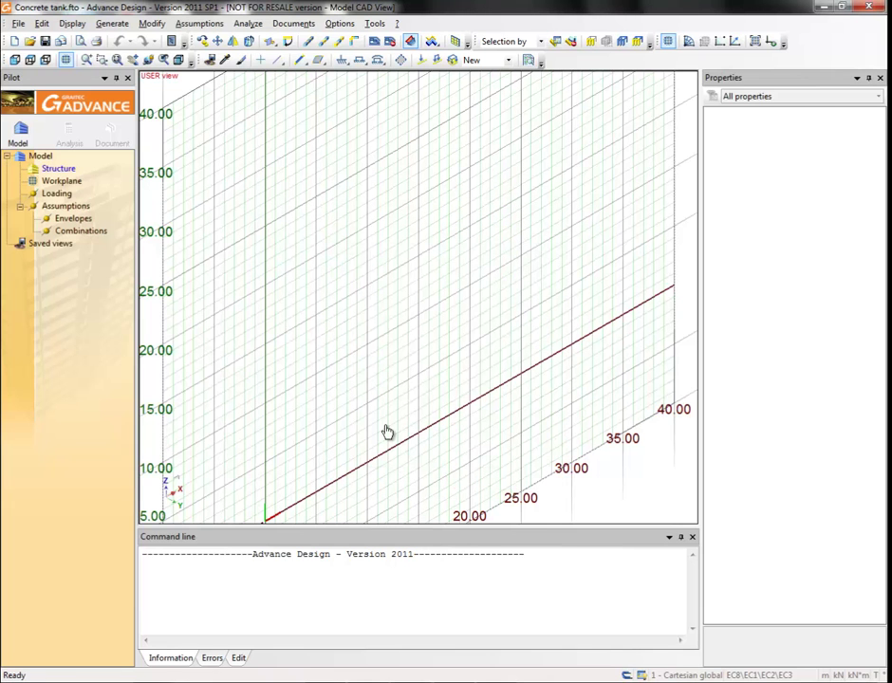
# Step: Create the first two subsystems under Structure, named Dome and Side
pyautogui.rightClick(55, 173)
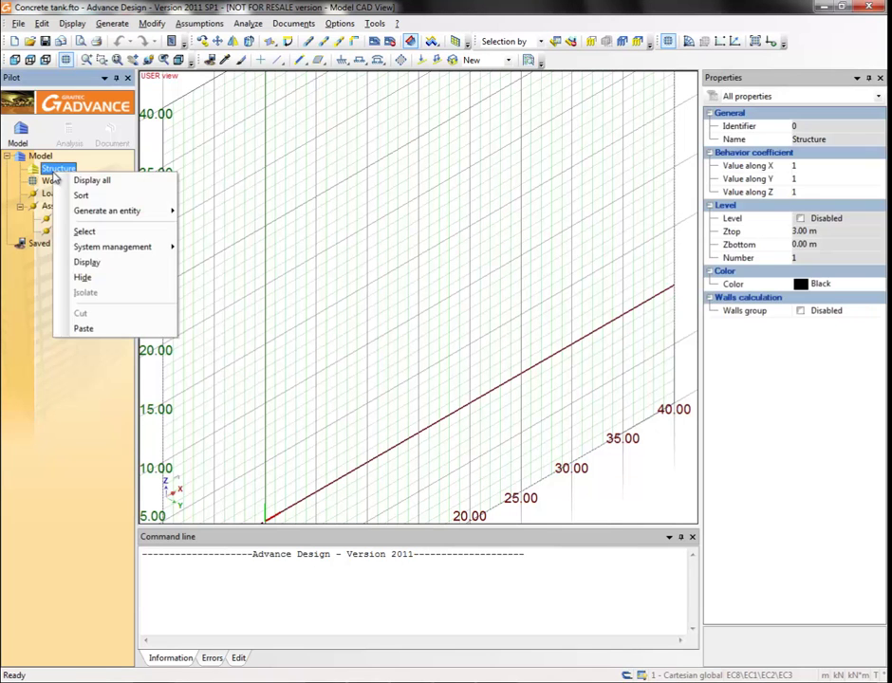
pyautogui.moveTo(167, 248)
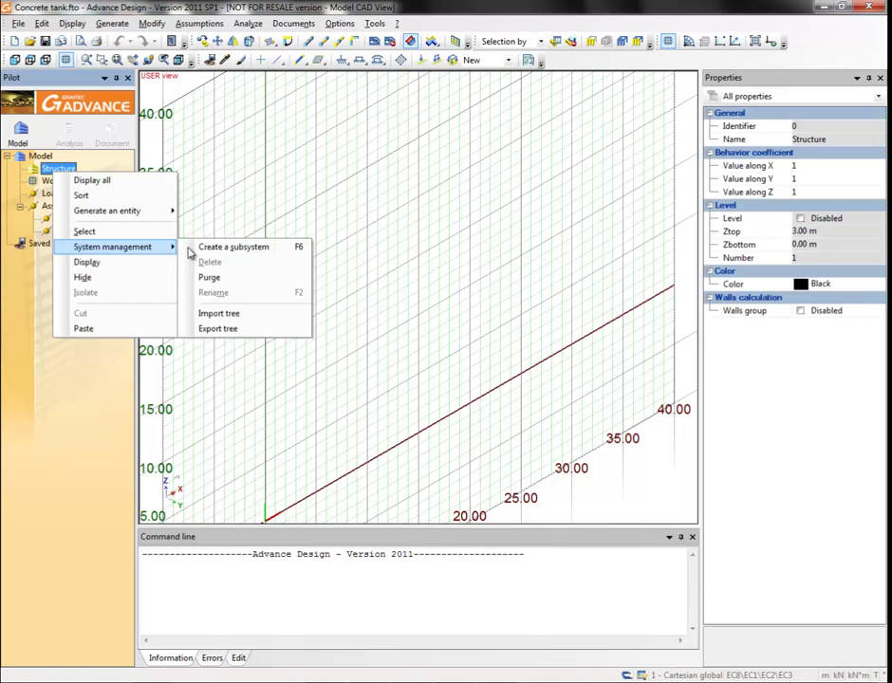
pyautogui.click(226, 248)
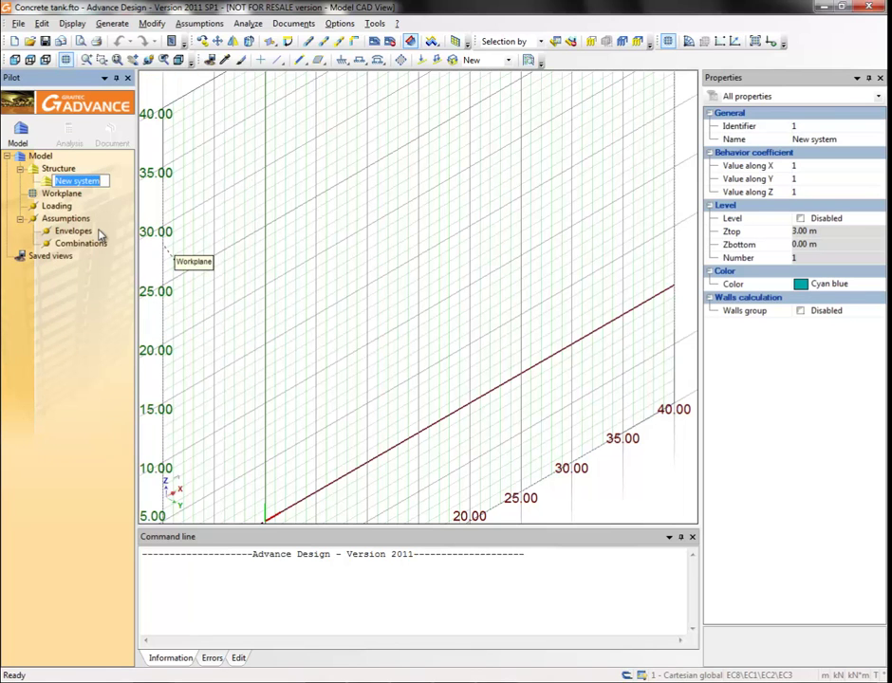
pyautogui.write('Dome')
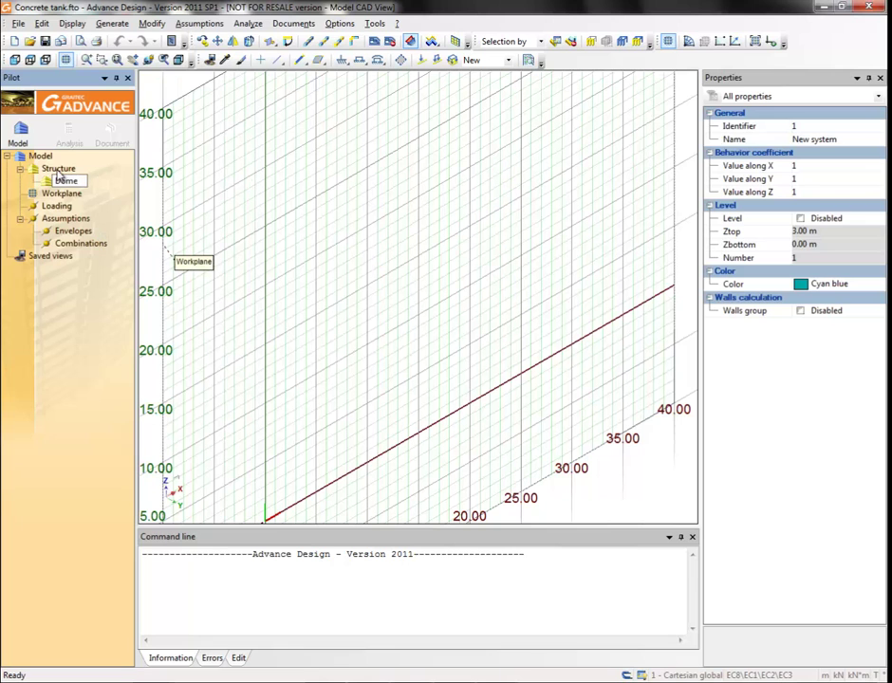
pyautogui.press('Return')
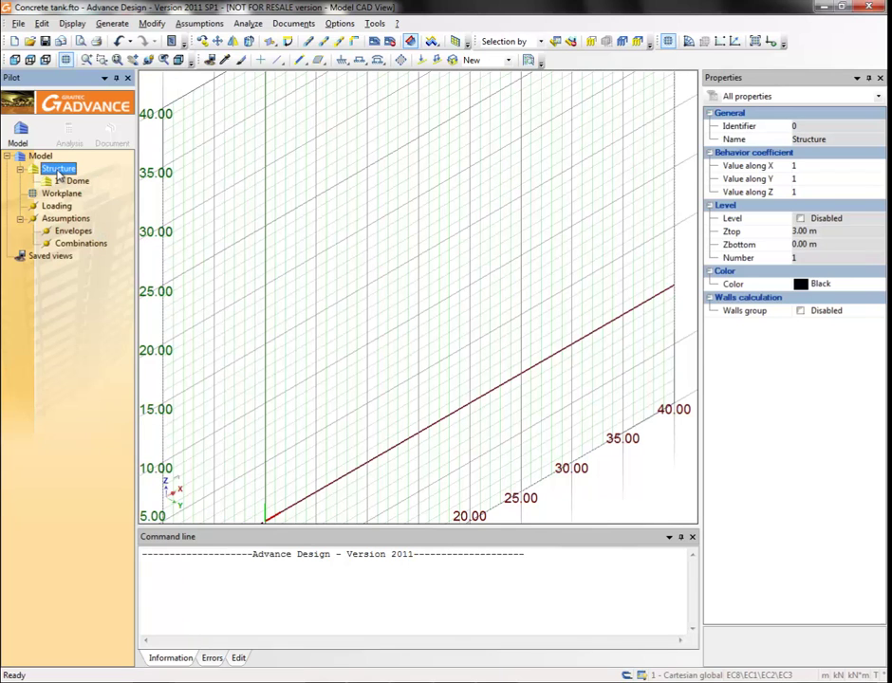
pyautogui.press('Insert')
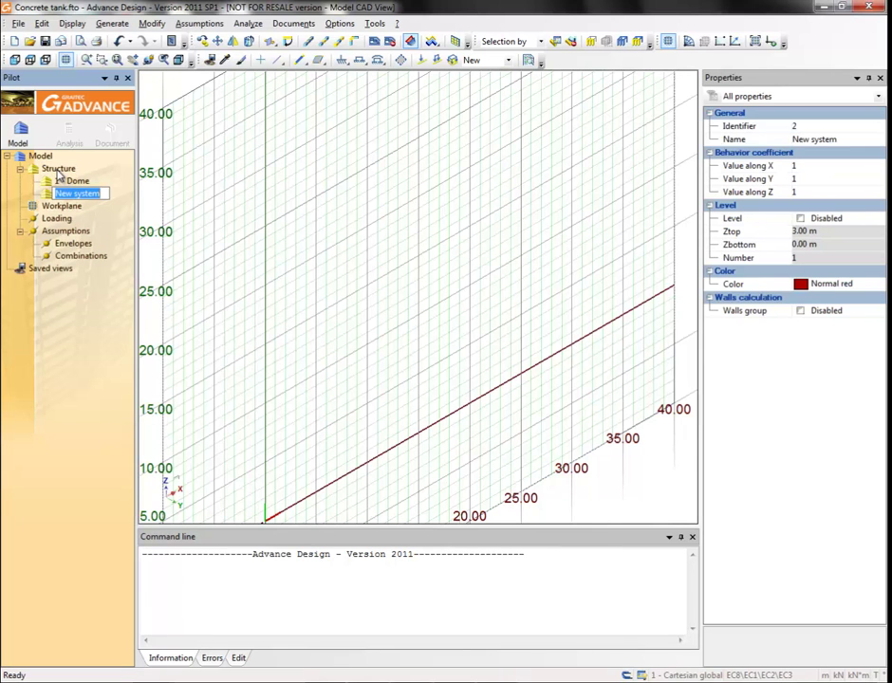
pyautogui.write('Sid')
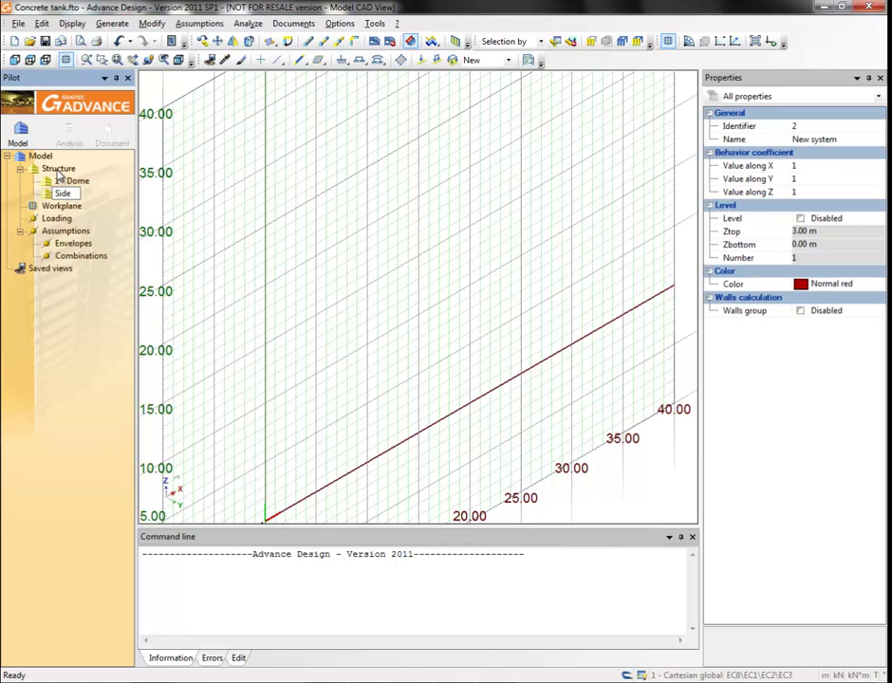
pyautogui.write('e')
pyautogui.press('Return')
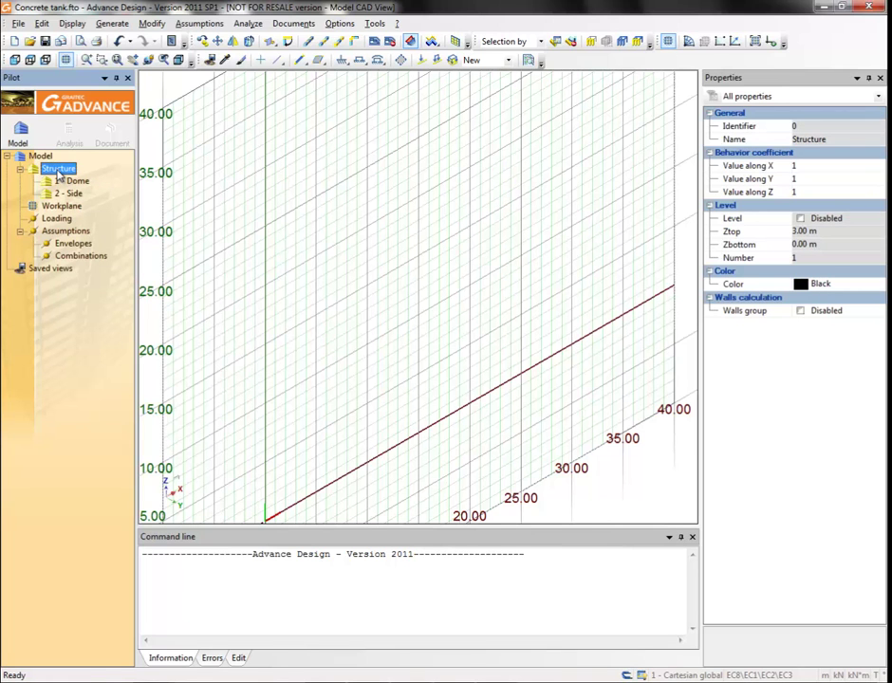
# Step: Add two more subsystems named Raft and Foundations
pyautogui.press('Insert')
pyautogui.write('Raft')
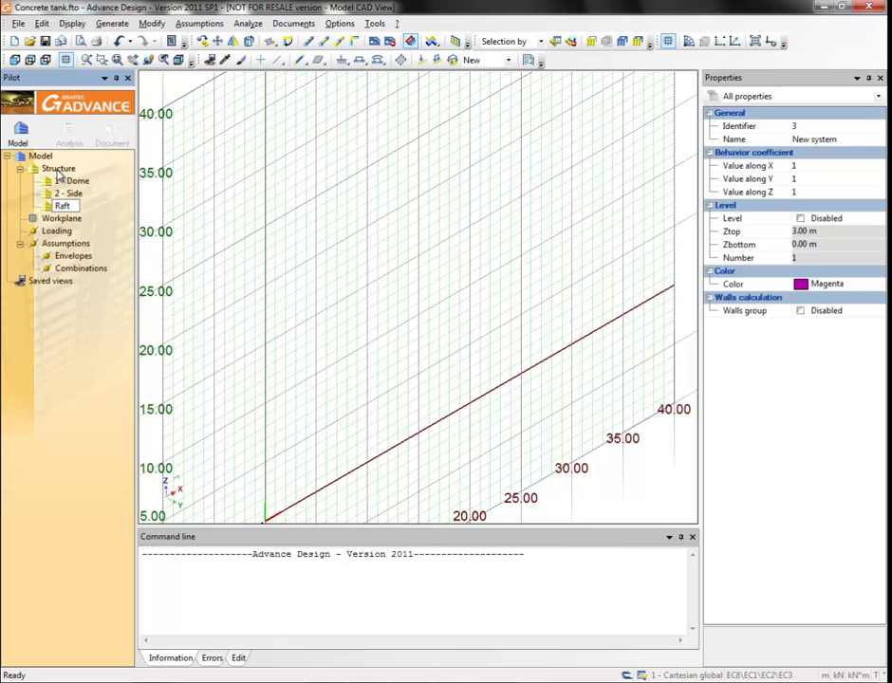
pyautogui.click(59, 171)
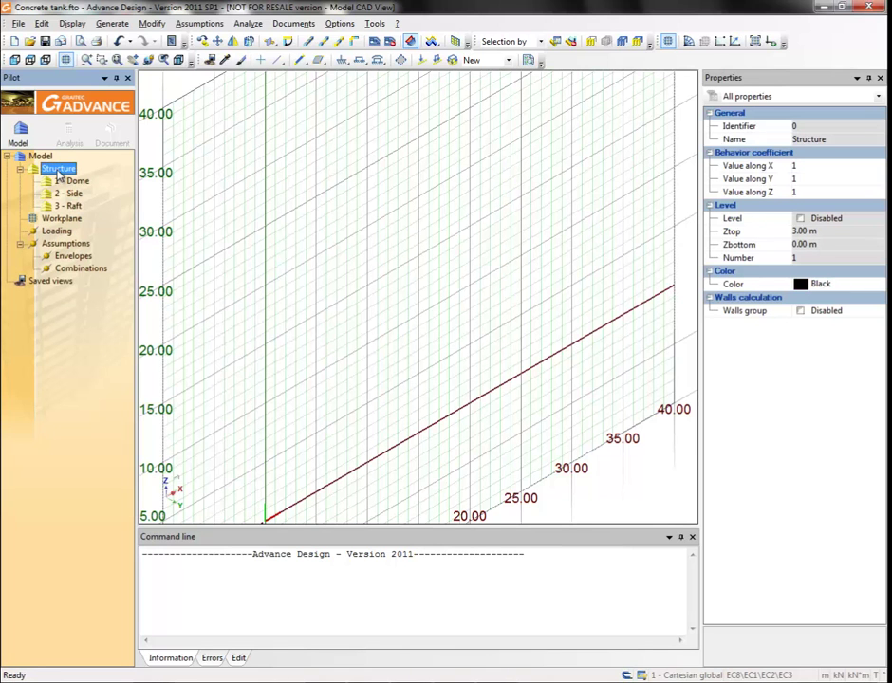
pyautogui.press('Insert')
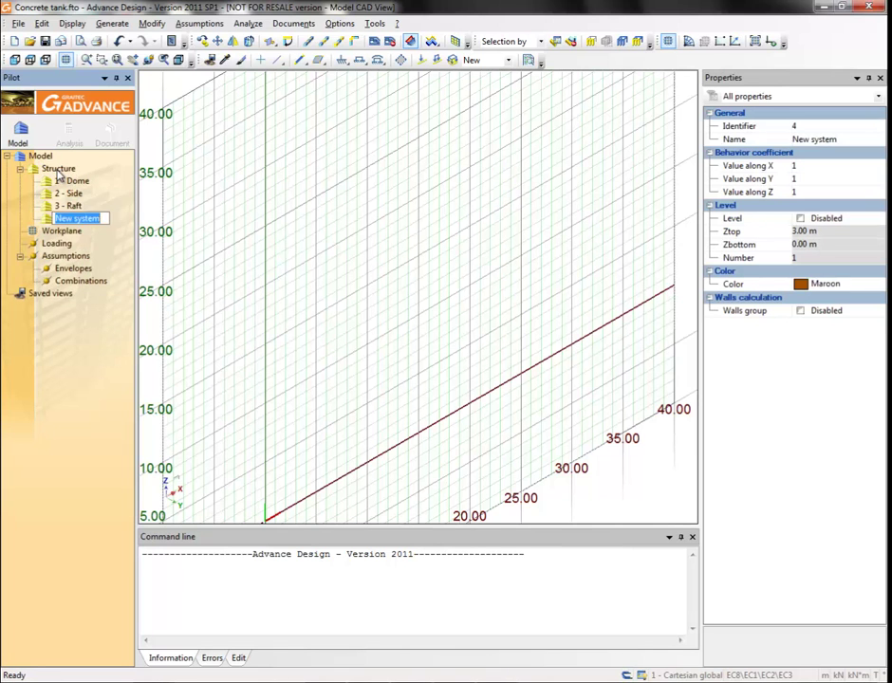
pyautogui.write('Foun')
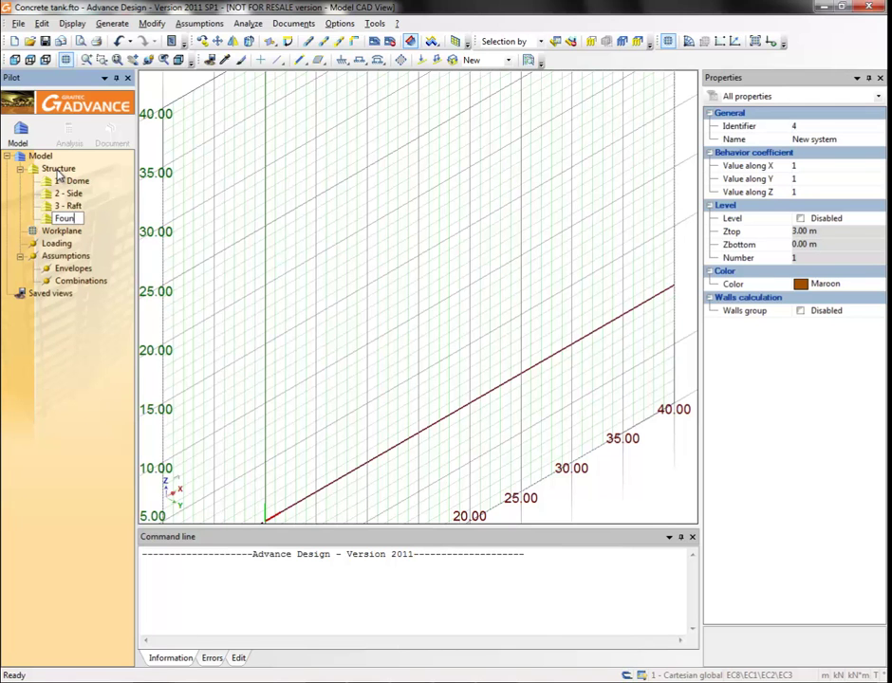
pyautogui.write('dations')
pyautogui.click(57, 169)
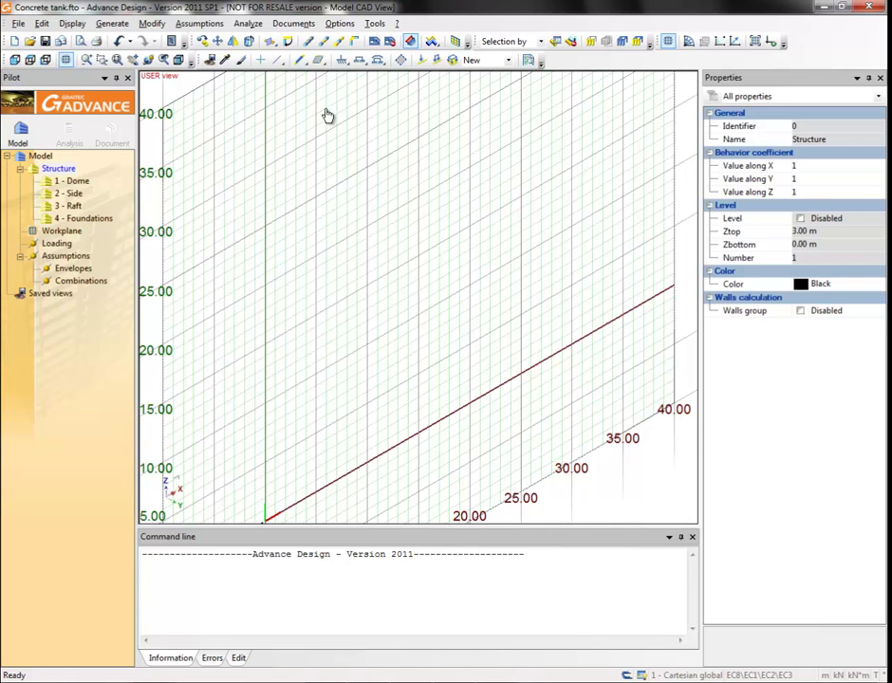
# Step: Open the linear vault generator with radius 20 m, span 22 m, left end at X -11, Z 6
pyautogui.click(112, 23)
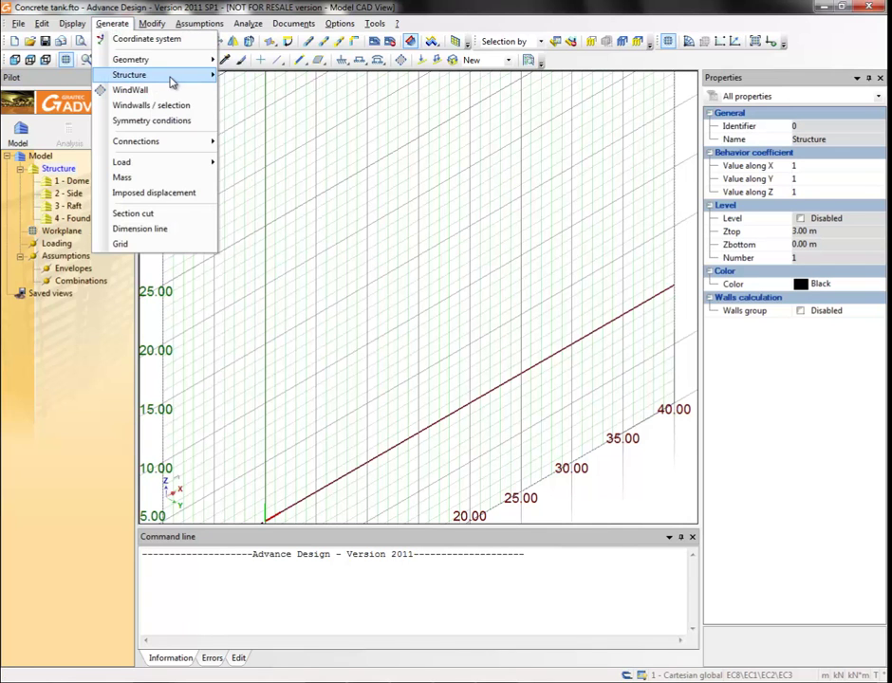
pyautogui.moveTo(171, 76)
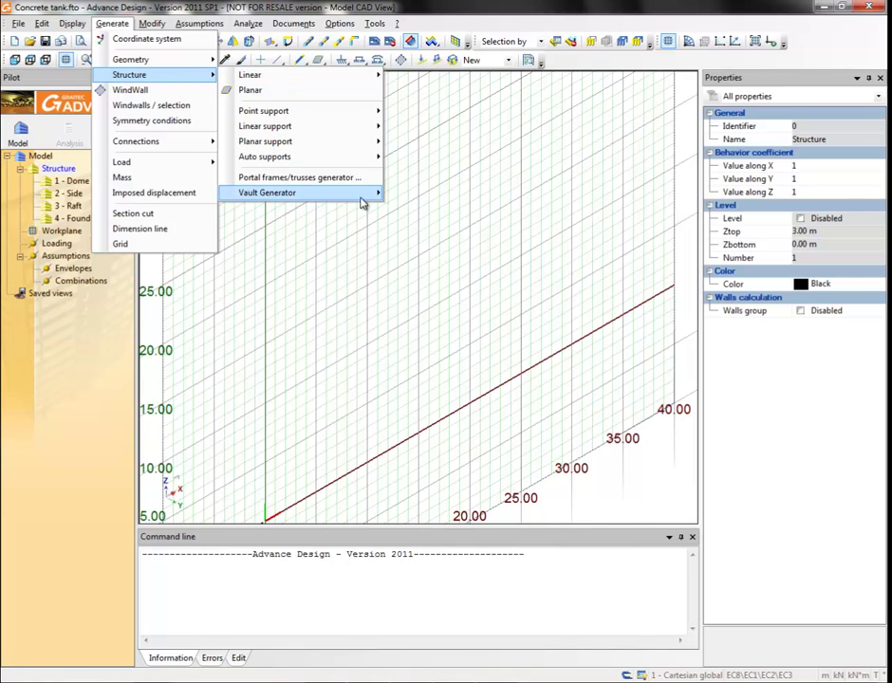
pyautogui.moveTo(360, 194)
pyautogui.click(423, 194)
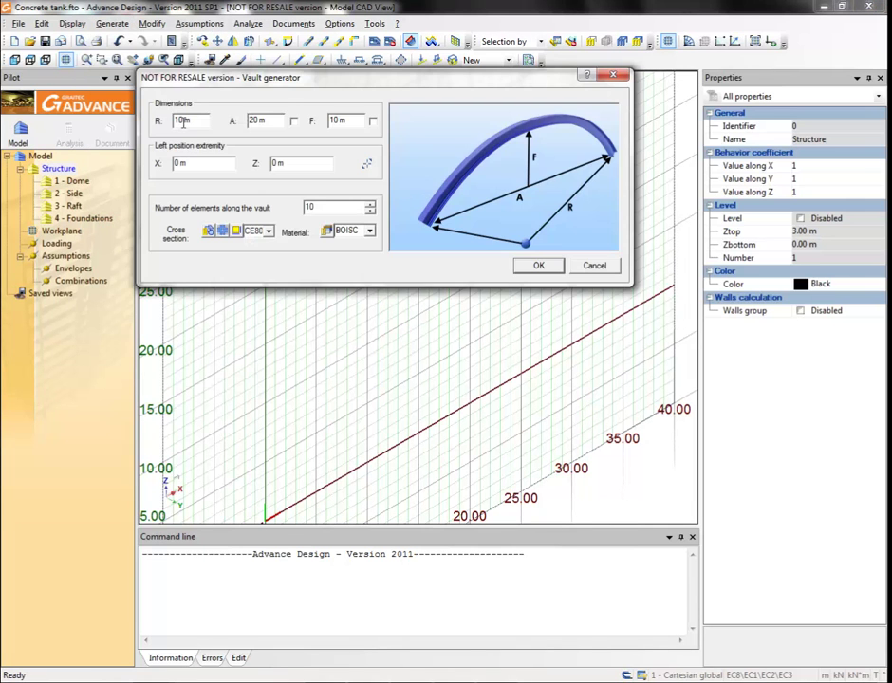
pyautogui.moveTo(190, 120); pyautogui.dragTo(167, 126)
pyautogui.write('20')
pyautogui.click(263, 122)
pyautogui.press('Tab')
pyautogui.click(178, 163)
pyautogui.write('-11m')
pyautogui.doubleClick(272, 165)
# Step: Give the vault the R200*30 cross section and C25/30 concrete material
pyautogui.click(268, 231)
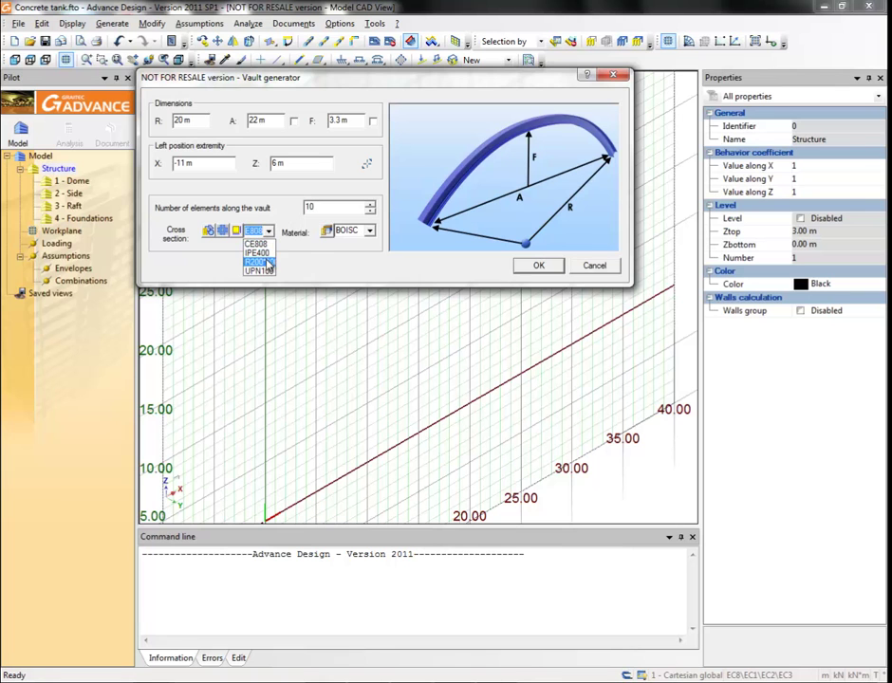
pyautogui.click(259, 262)
pyautogui.click(370, 231)
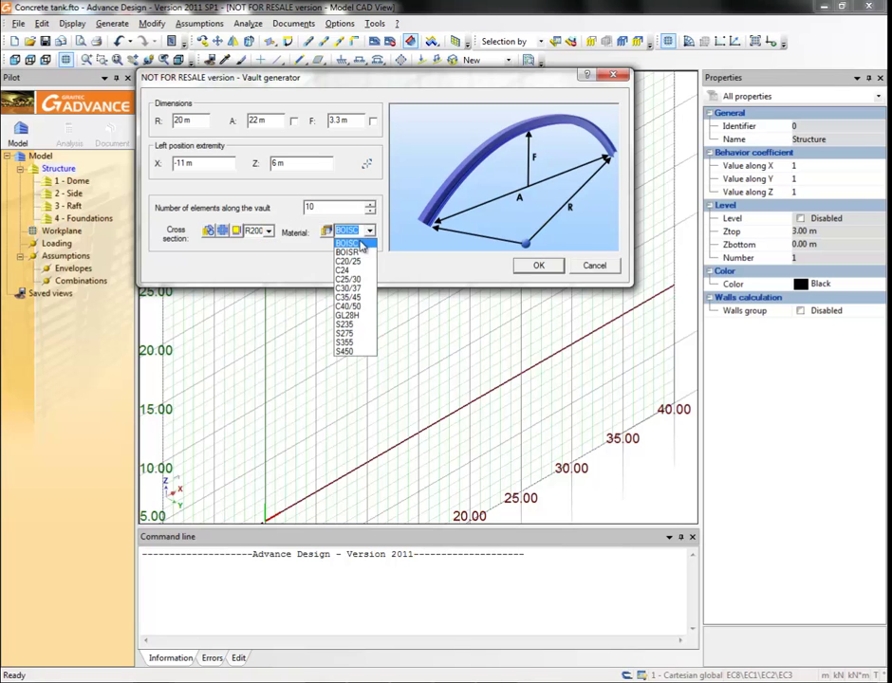
pyautogui.click(347, 280)
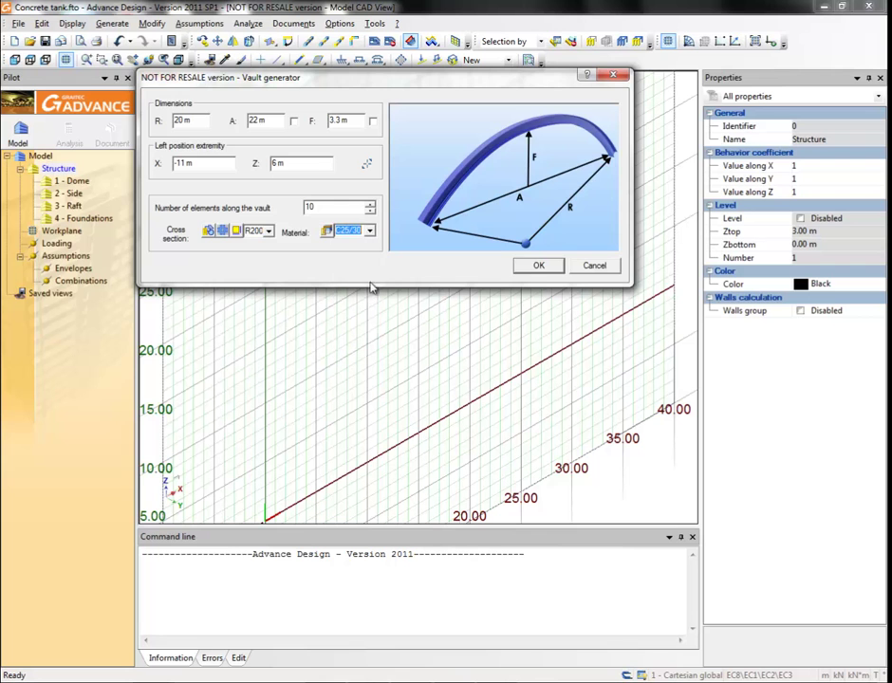
# Step: Generate the 10-element vault, then delete its five left-hand arc elements in Front view
pyautogui.click(538, 267)
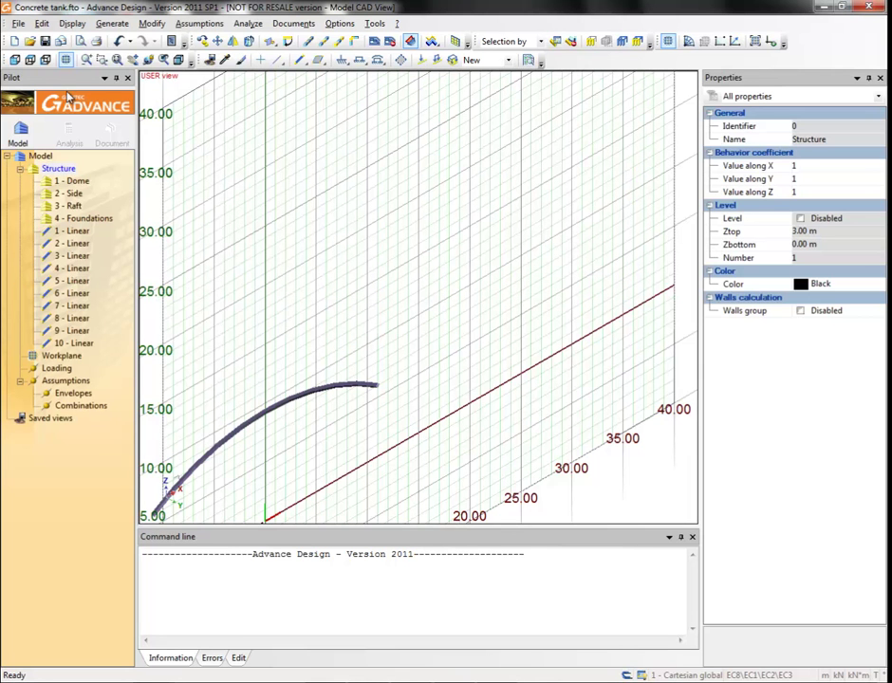
pyautogui.click(15, 60)
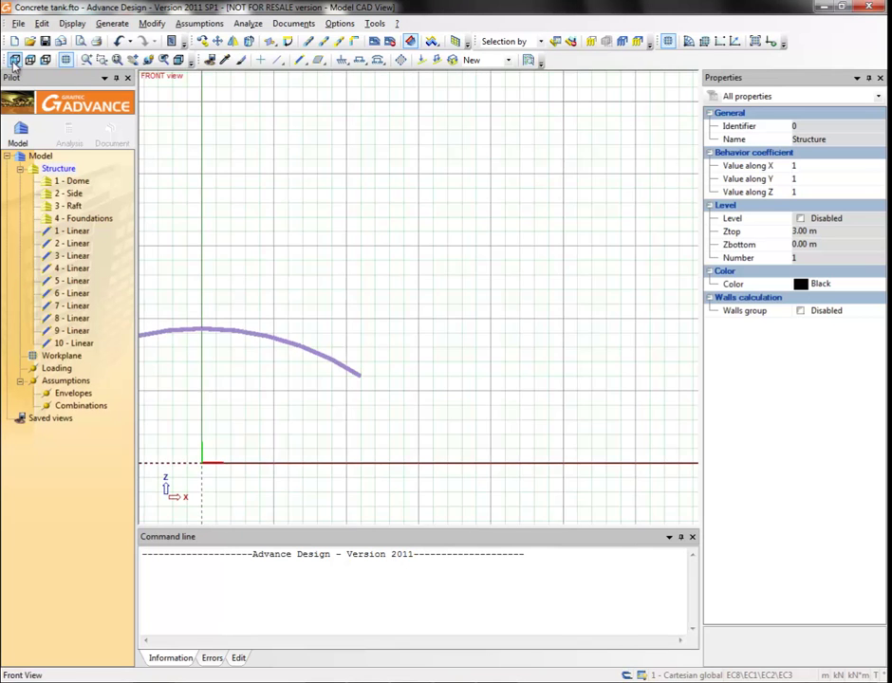
pyautogui.click(118, 60)
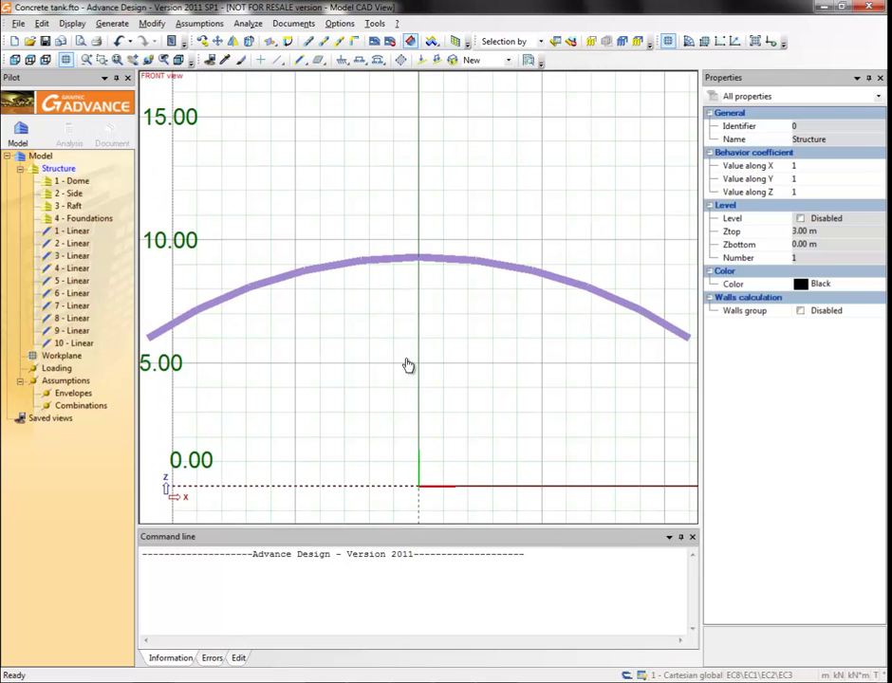
pyautogui.moveTo(307, 276); pyautogui.dragTo(149, 173)
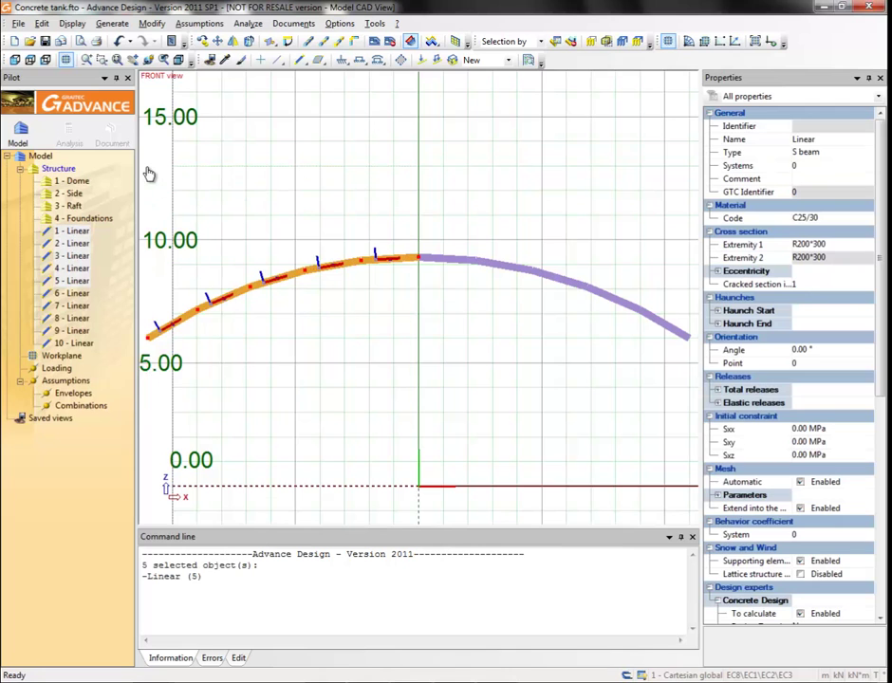
pyautogui.press('Delete')
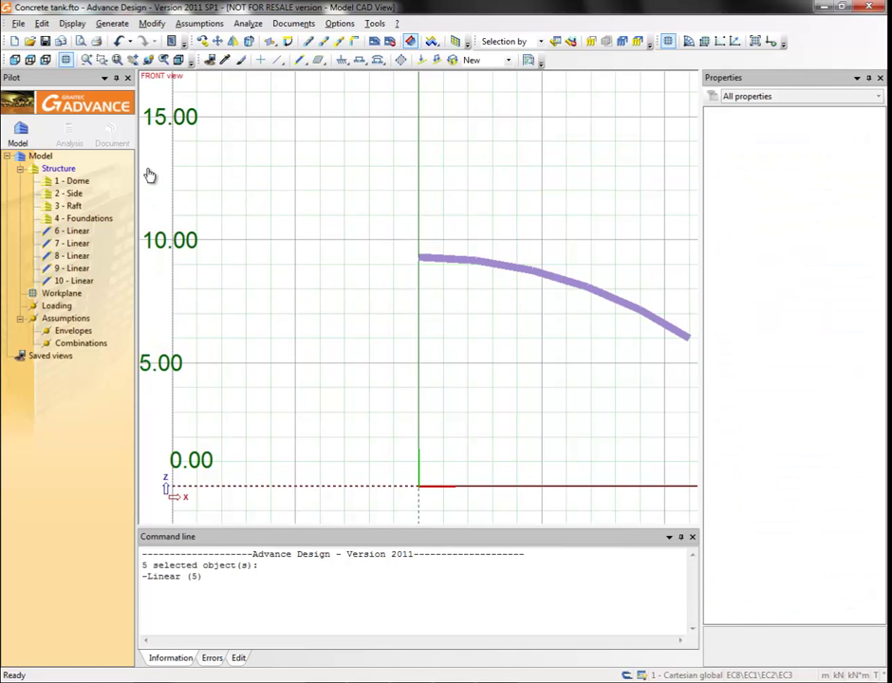
# Step: Draw a vertical wall element from the arc's right end down, then a base element to X 2.5 m
pyautogui.click(301, 62)
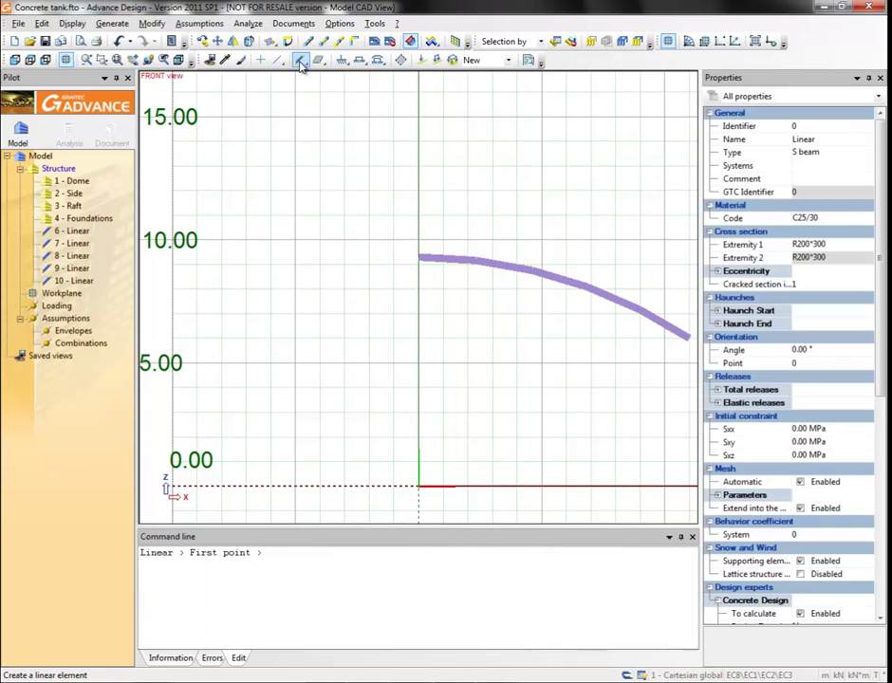
pyautogui.click(691, 341)
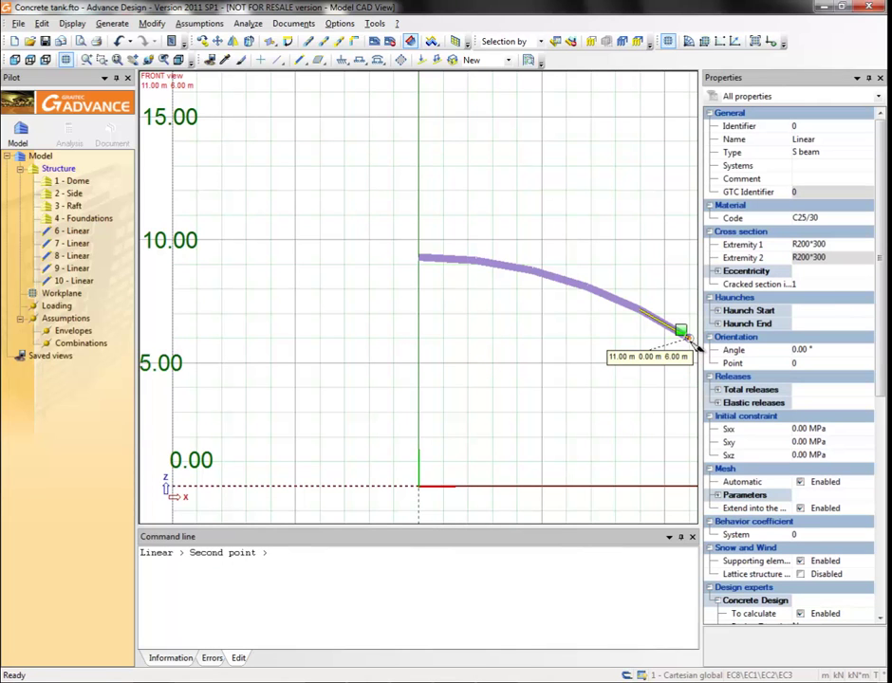
pyautogui.press('Return')
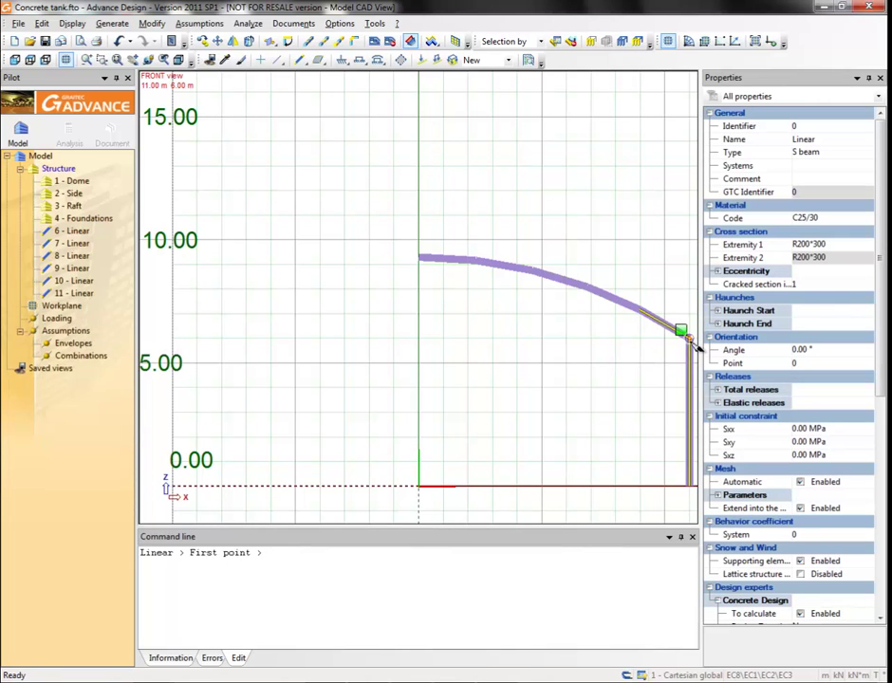
pyautogui.click(686, 483)
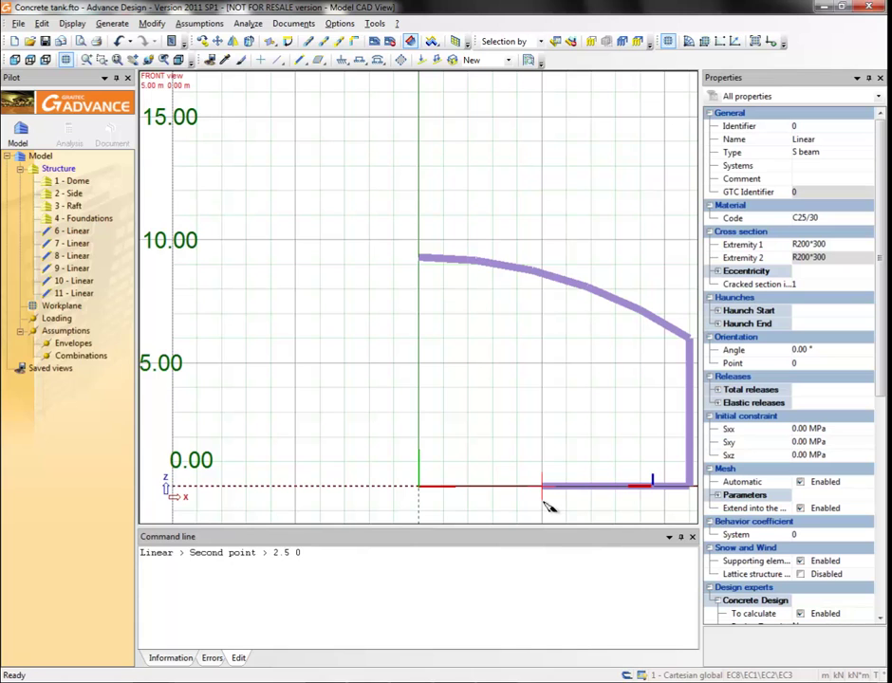
pyautogui.press('Return')
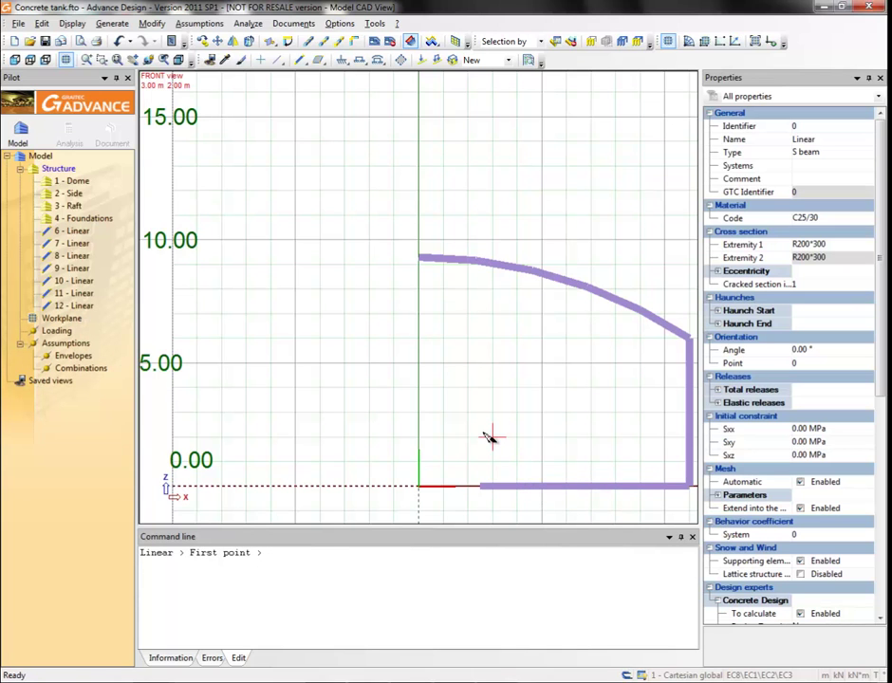
pyautogui.press('Escape')
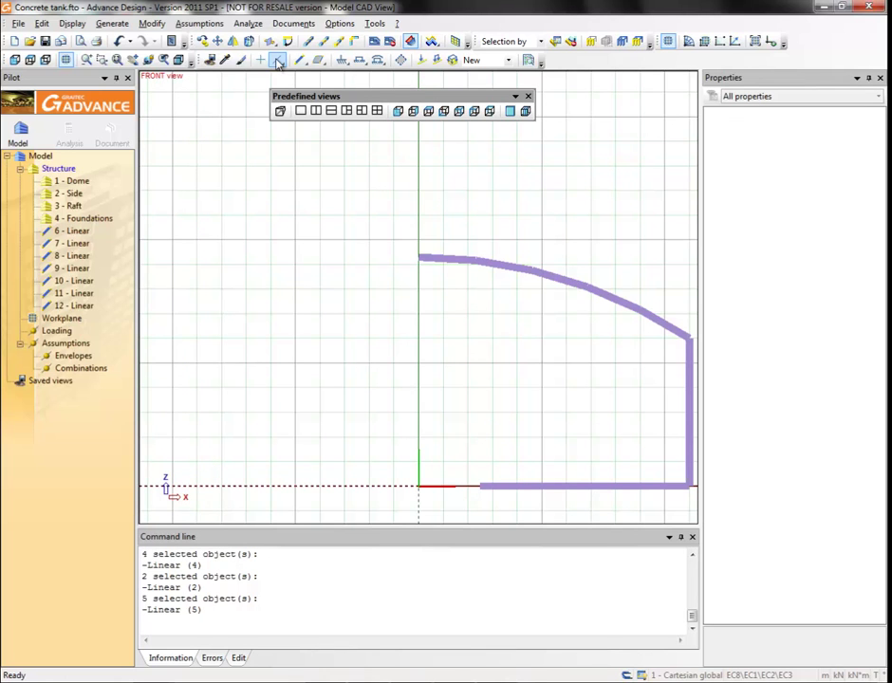
pyautogui.click(278, 60)
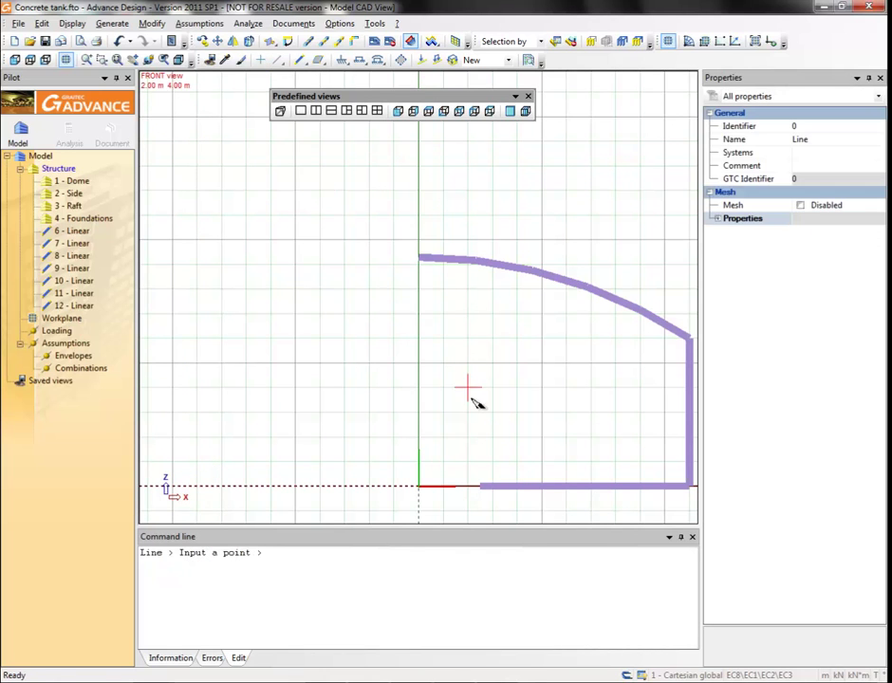
# Step: Draw a vertical construction line up from the floor element's inner end through the arc
pyautogui.click(482, 486)
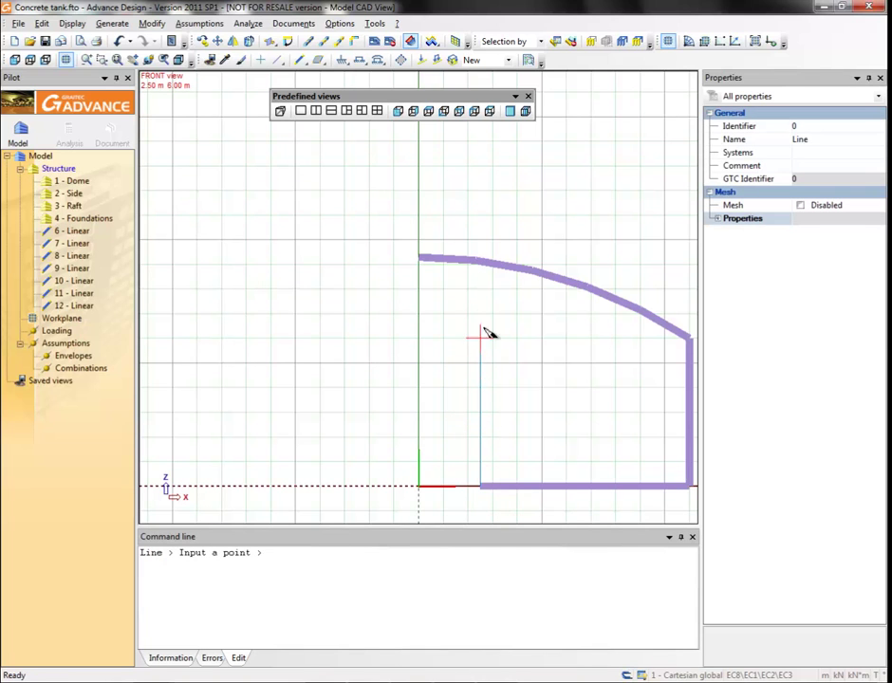
pyautogui.click(481, 220)
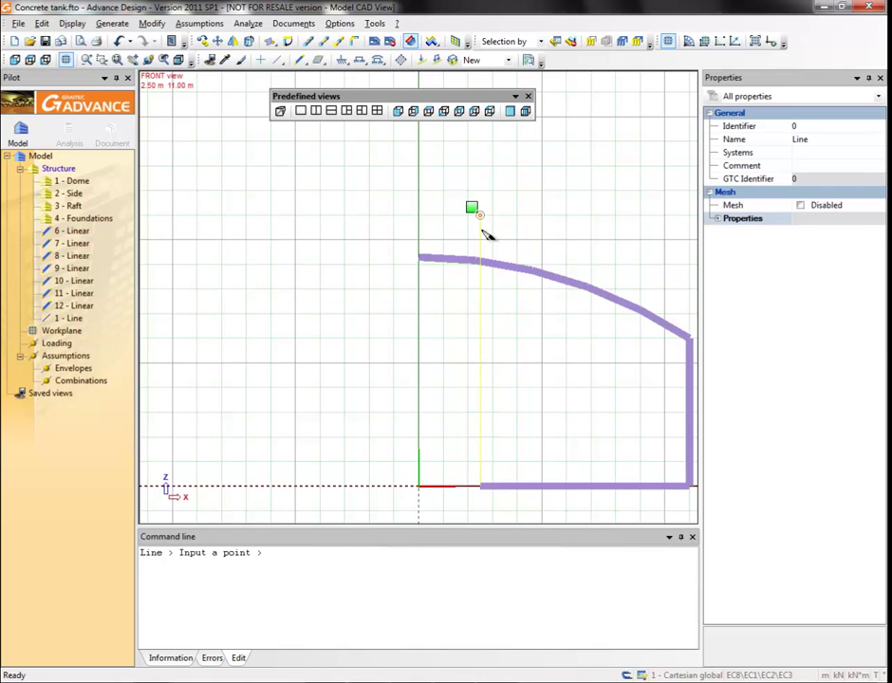
pyautogui.press('Escape')
pyautogui.click(480, 235)
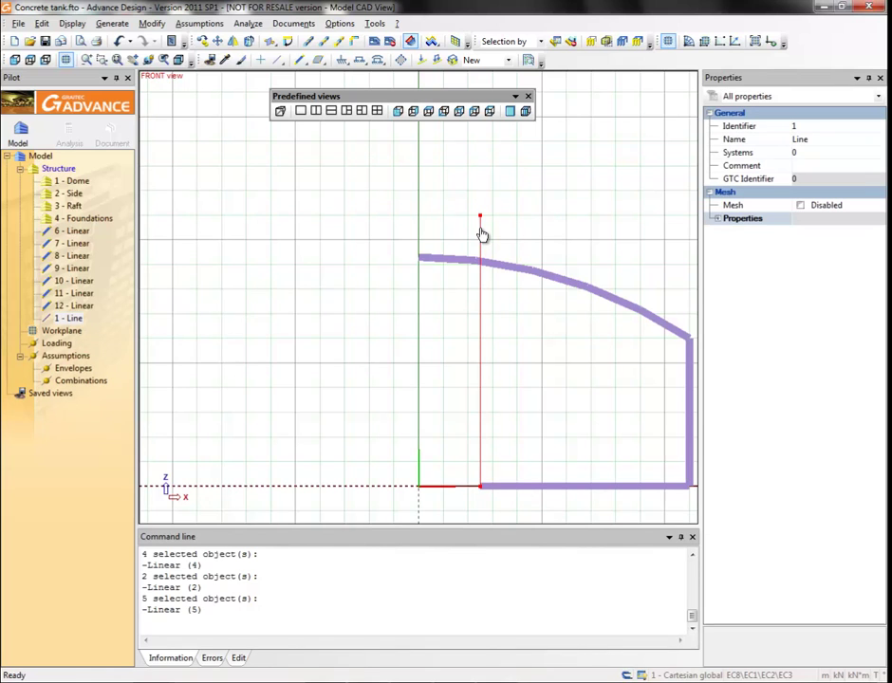
# Step: Trim the arc at the construction line, then delete the leftover arc piece and the line
pyautogui.click(342, 41)
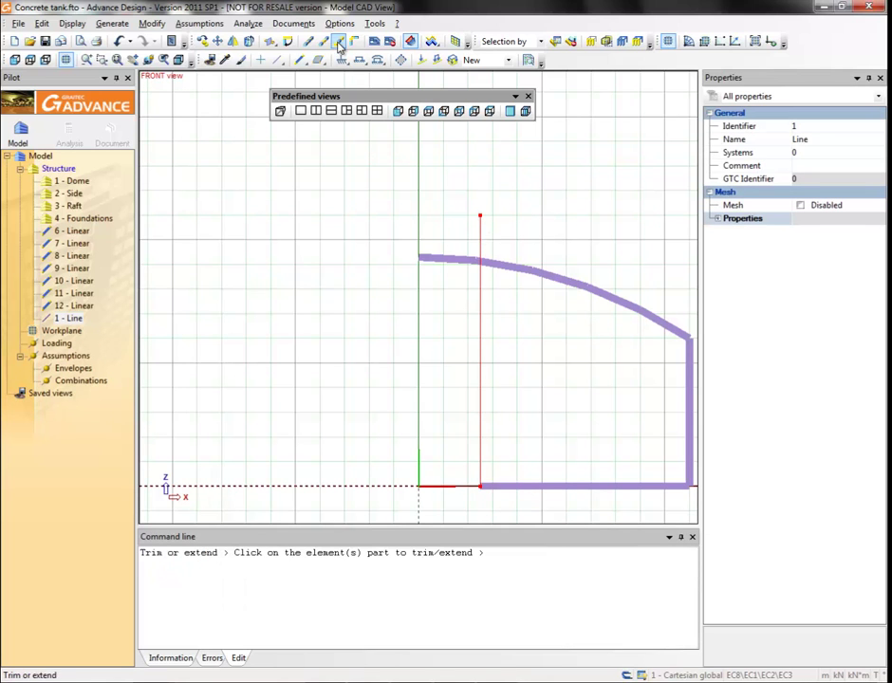
pyautogui.click(492, 261)
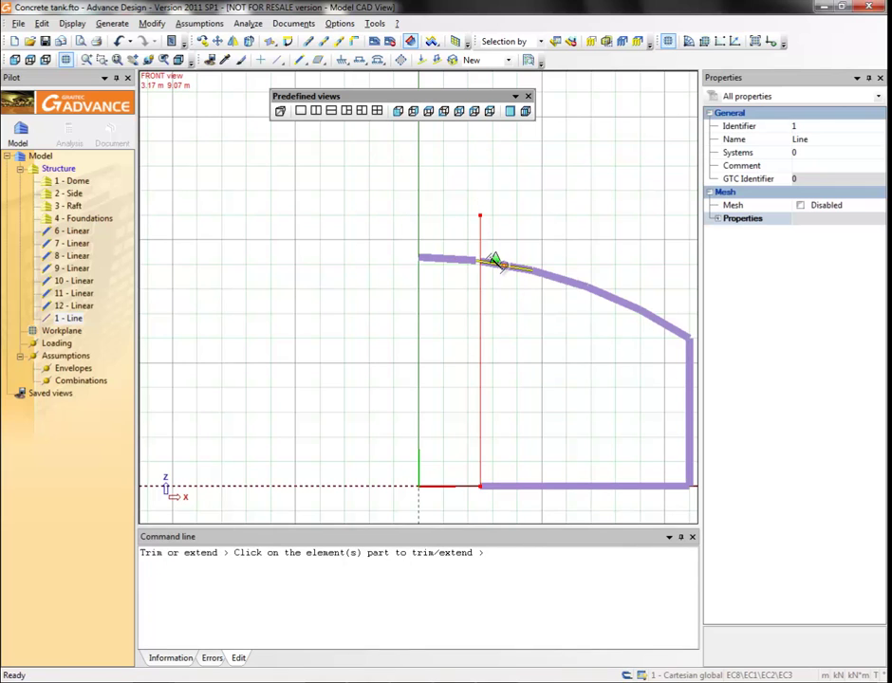
pyautogui.rightClick(466, 321)
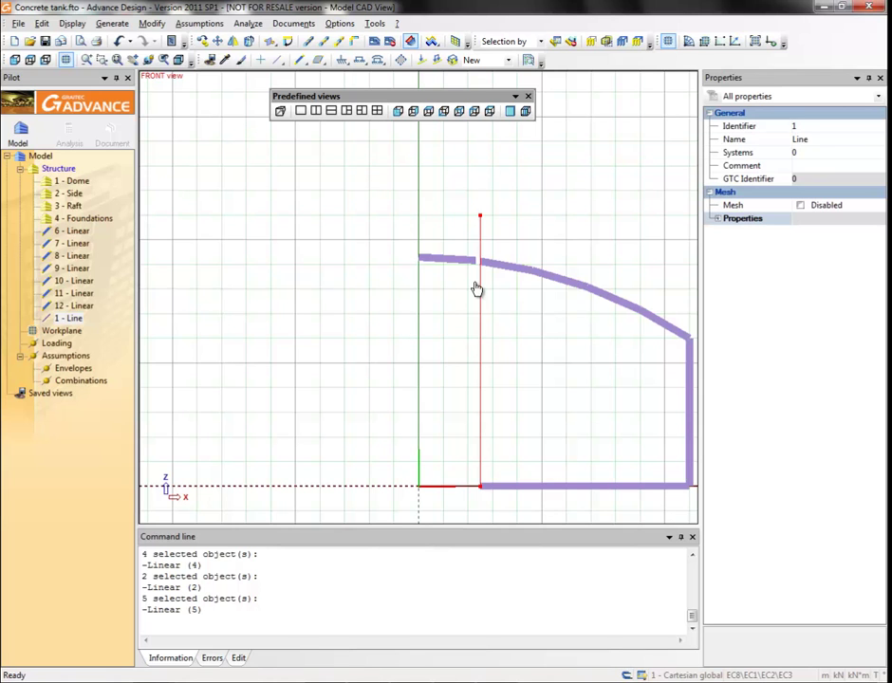
pyautogui.moveTo(476, 289); pyautogui.dragTo(399, 211)
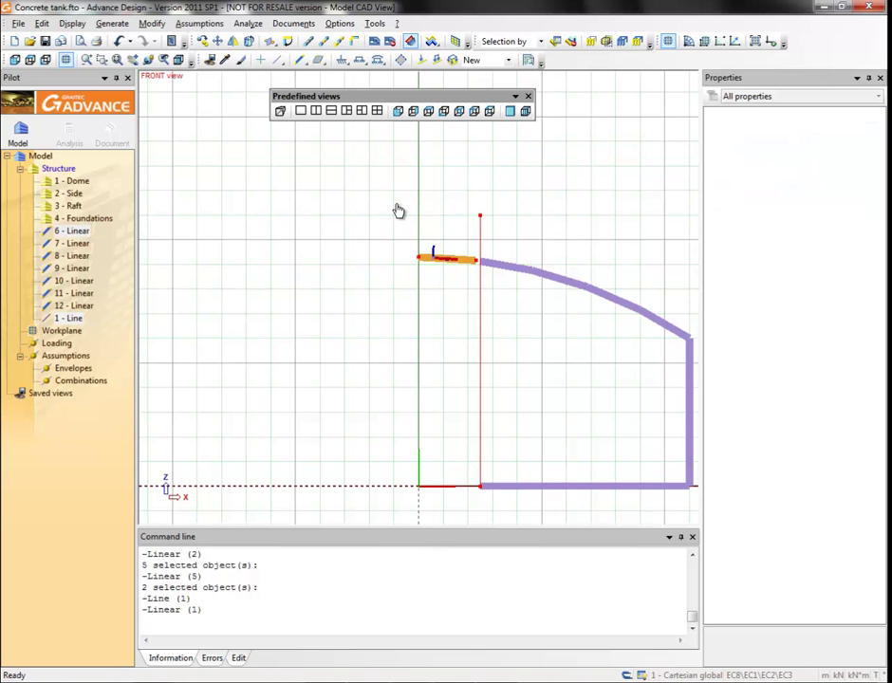
pyautogui.press('Delete')
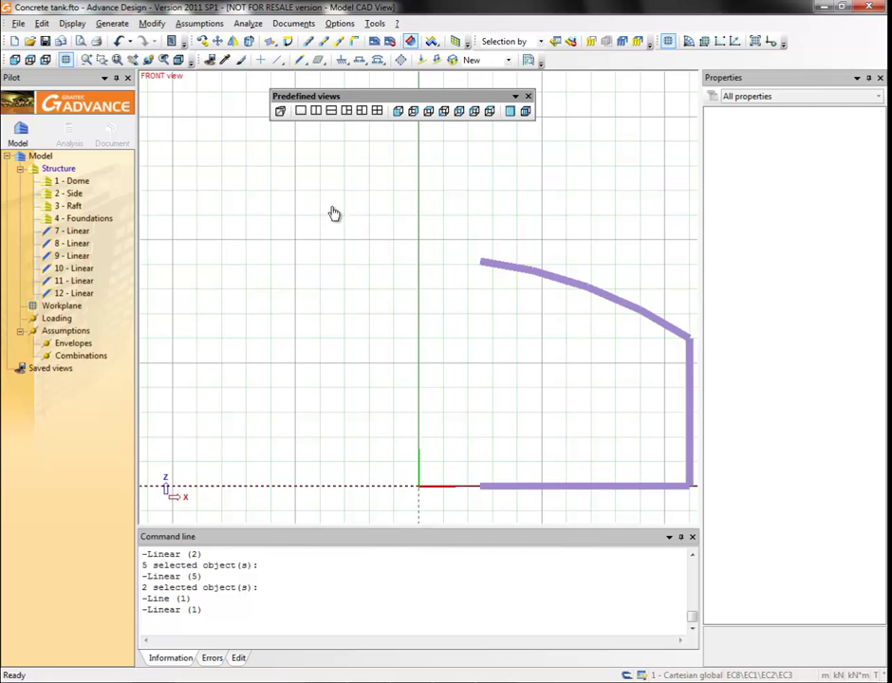
pyautogui.click(118, 60)
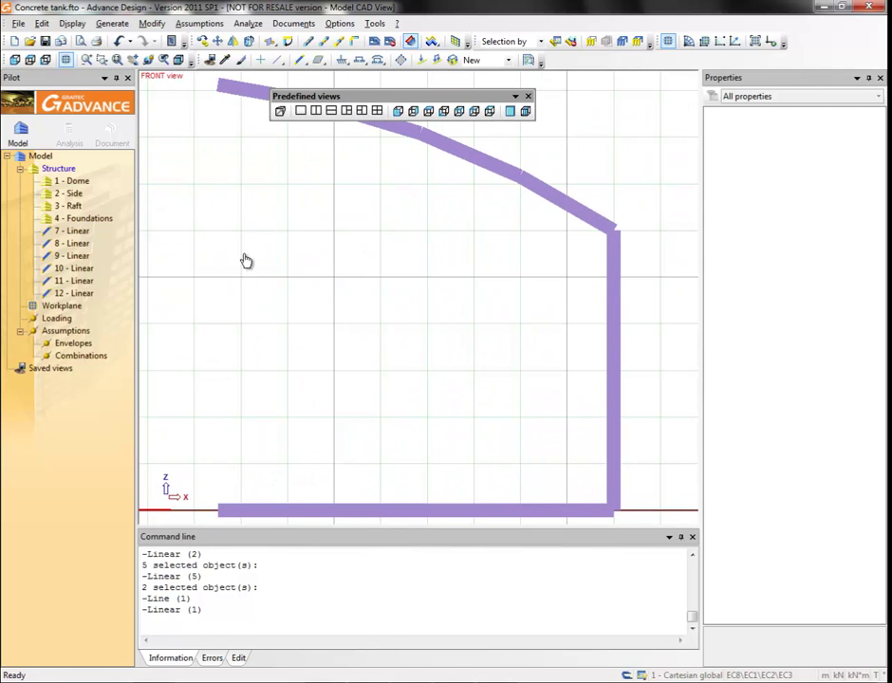
# Step: Switch to the oblique (-1,-1,1) view and select all six linear elements
pyautogui.hotkey('ctrl', 'a')
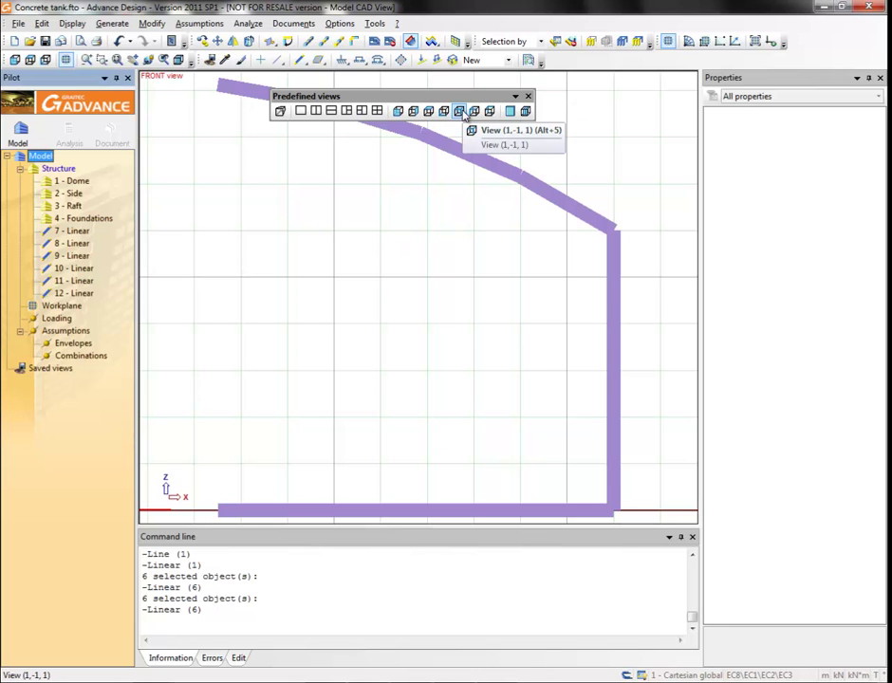
pyautogui.click(475, 111)
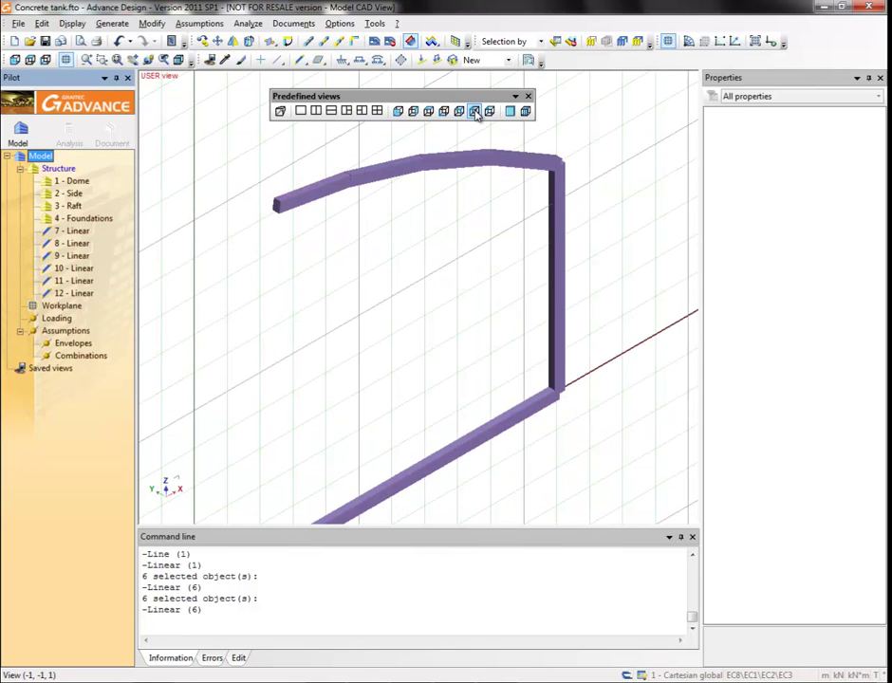
pyautogui.click(540, 41)
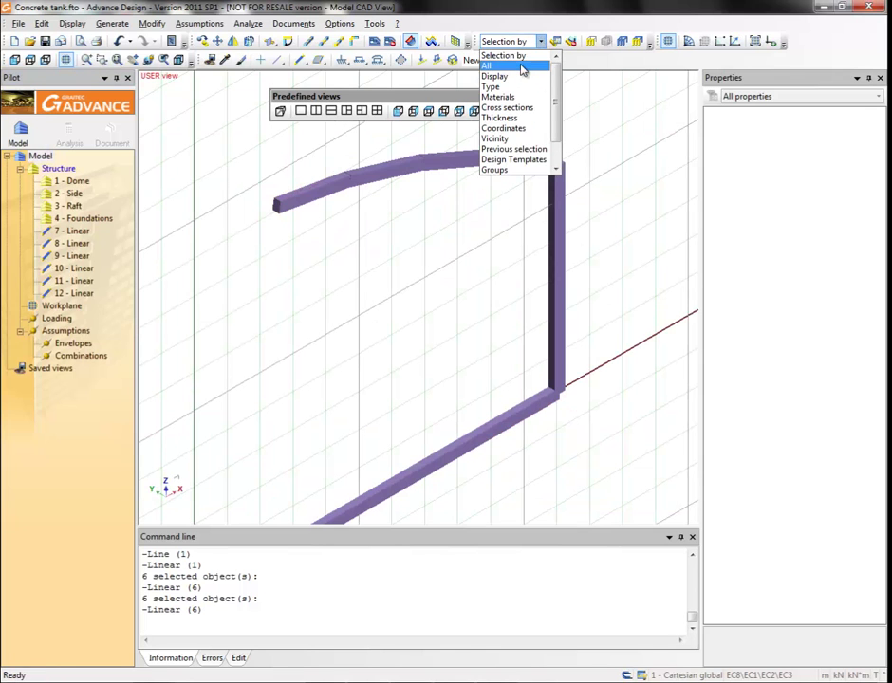
pyautogui.click(520, 65)
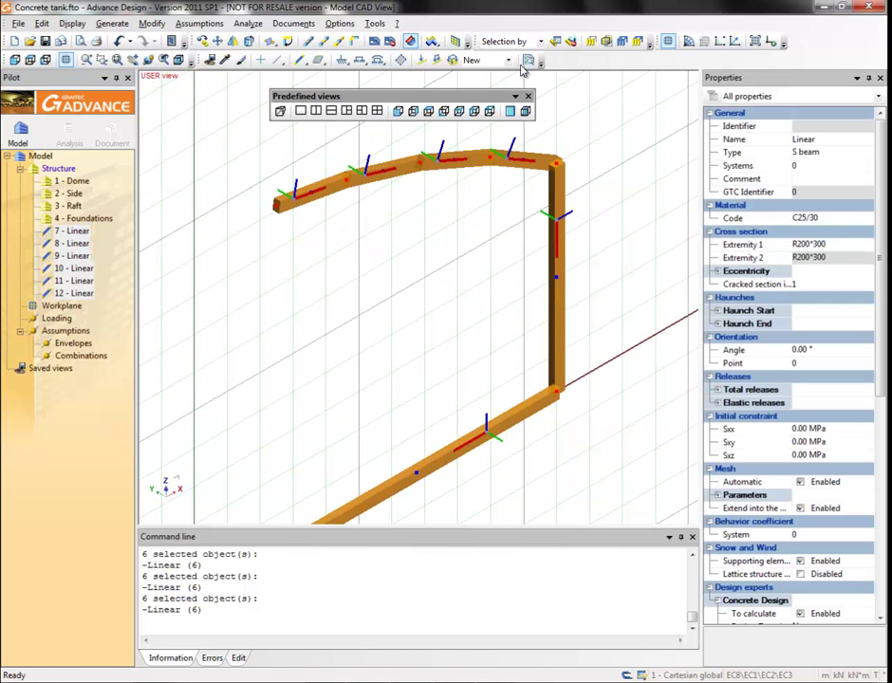
# Step: Revolve the profile about Z in ten 9° steps into C25/30 concrete shell panels
pyautogui.click(250, 43)
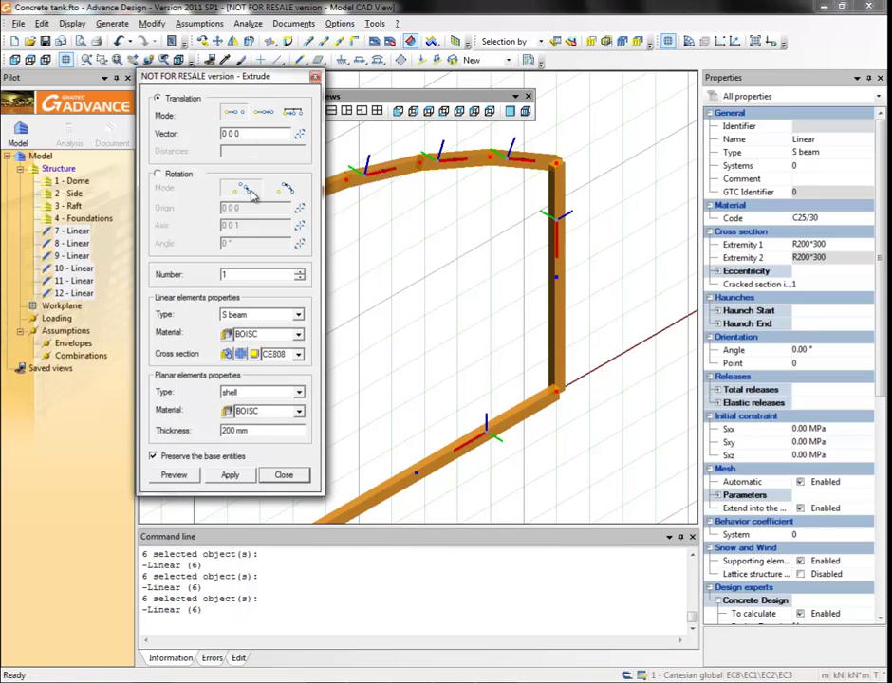
pyautogui.click(158, 175)
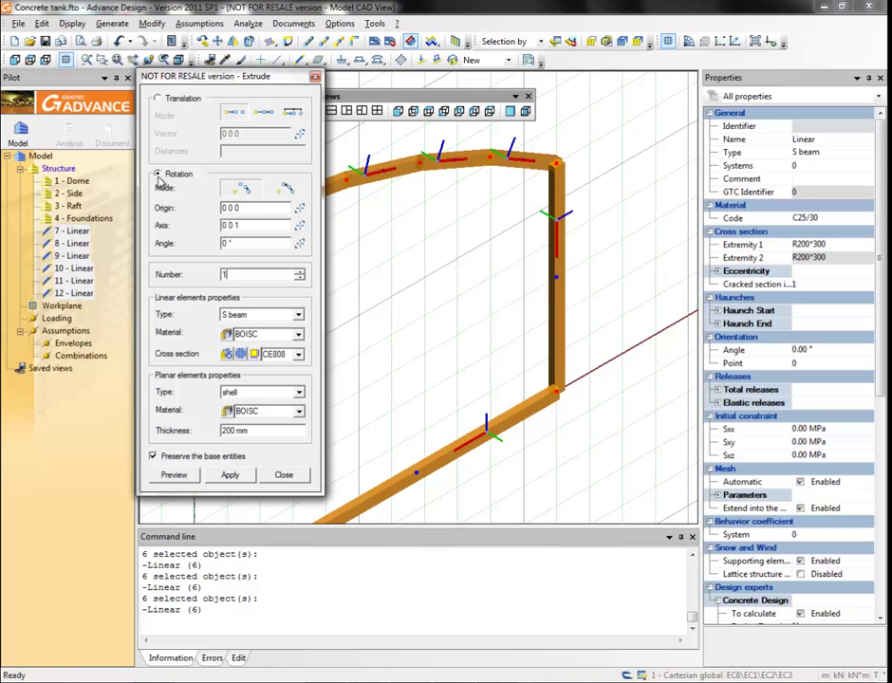
pyautogui.click(224, 244)
pyautogui.write('9')
pyautogui.click(299, 413)
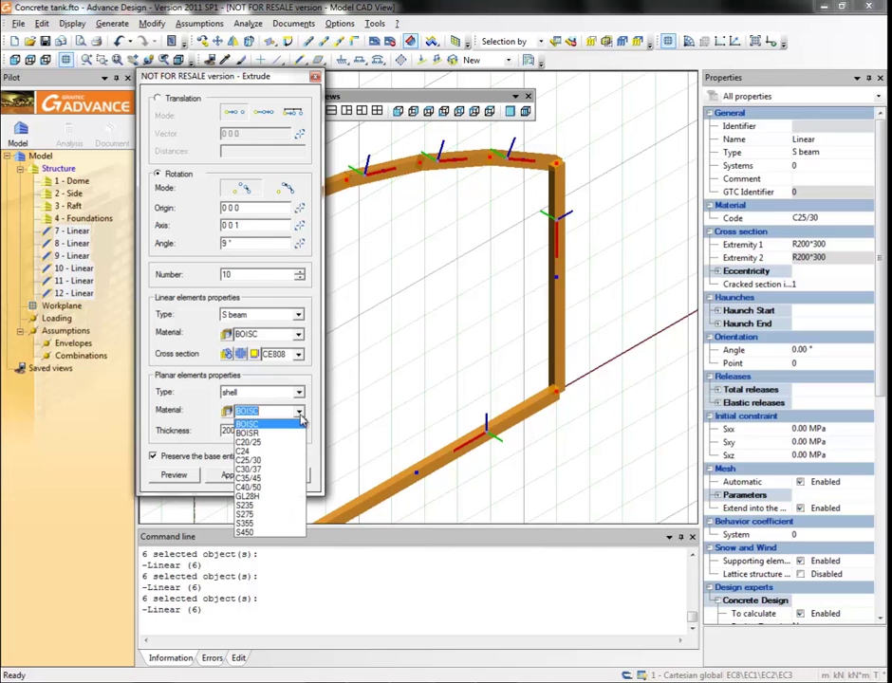
pyautogui.click(263, 463)
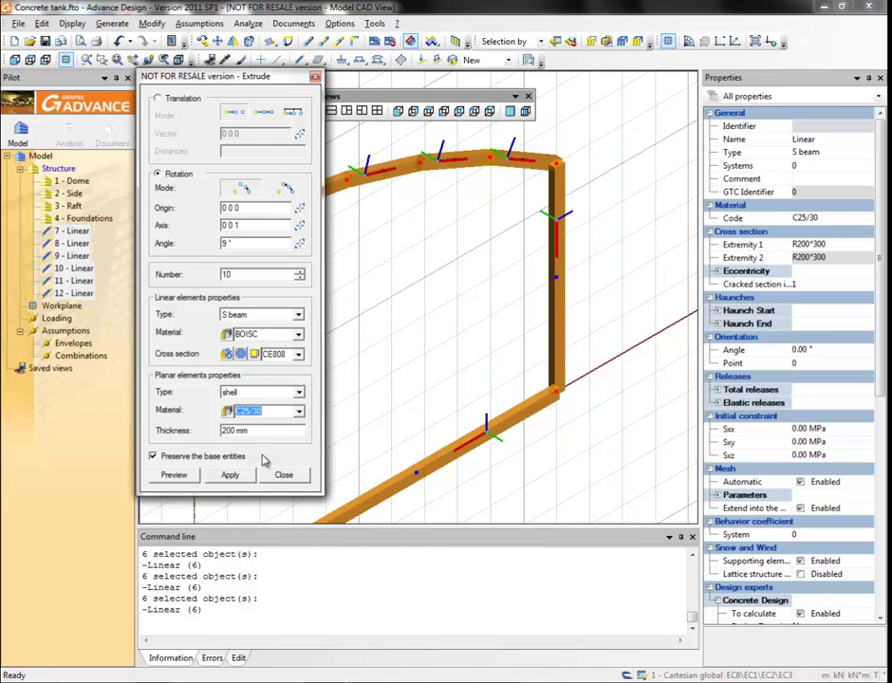
pyautogui.click(175, 475)
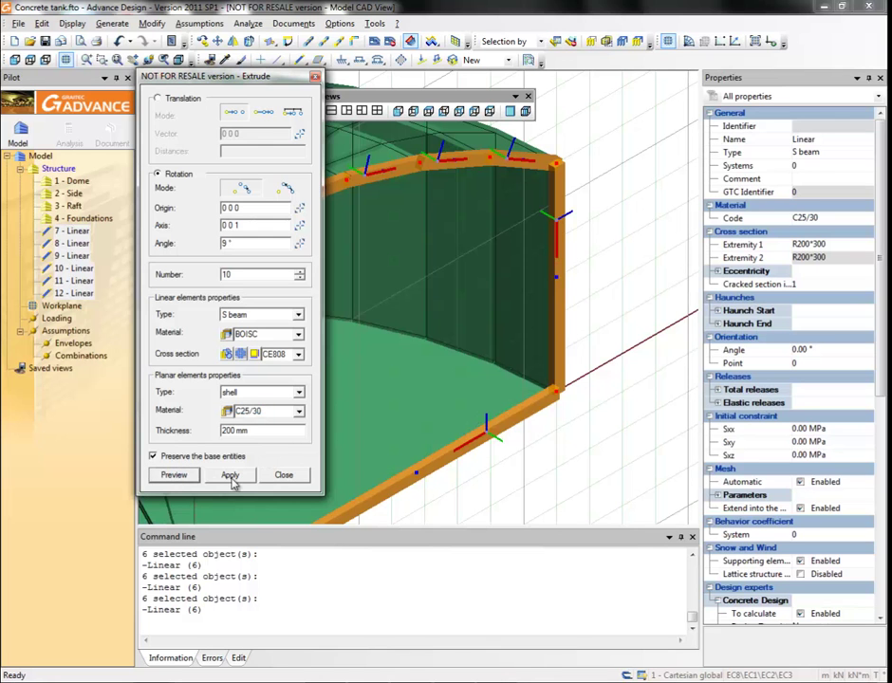
pyautogui.click(232, 477)
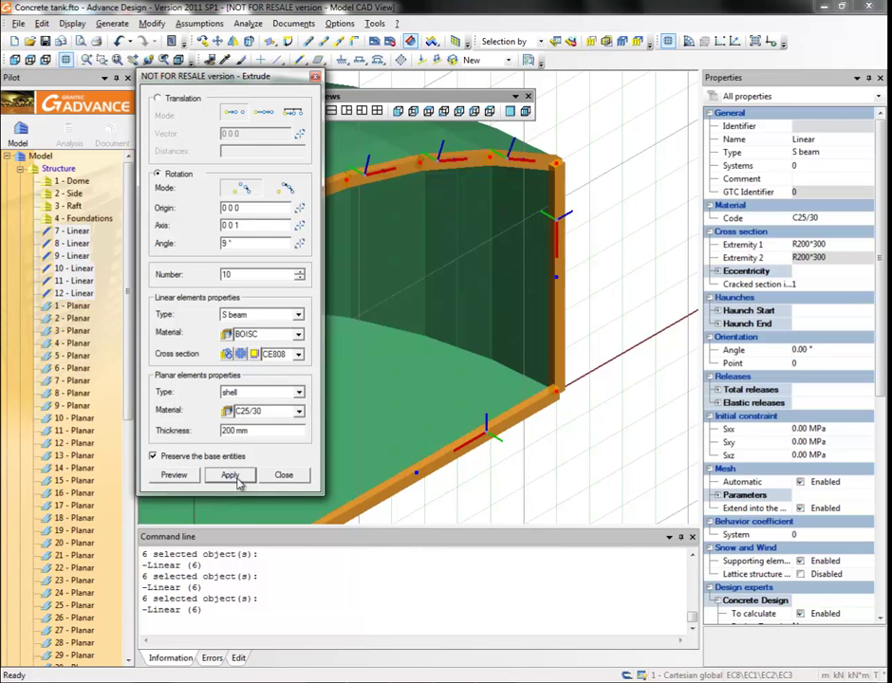
pyautogui.click(290, 479)
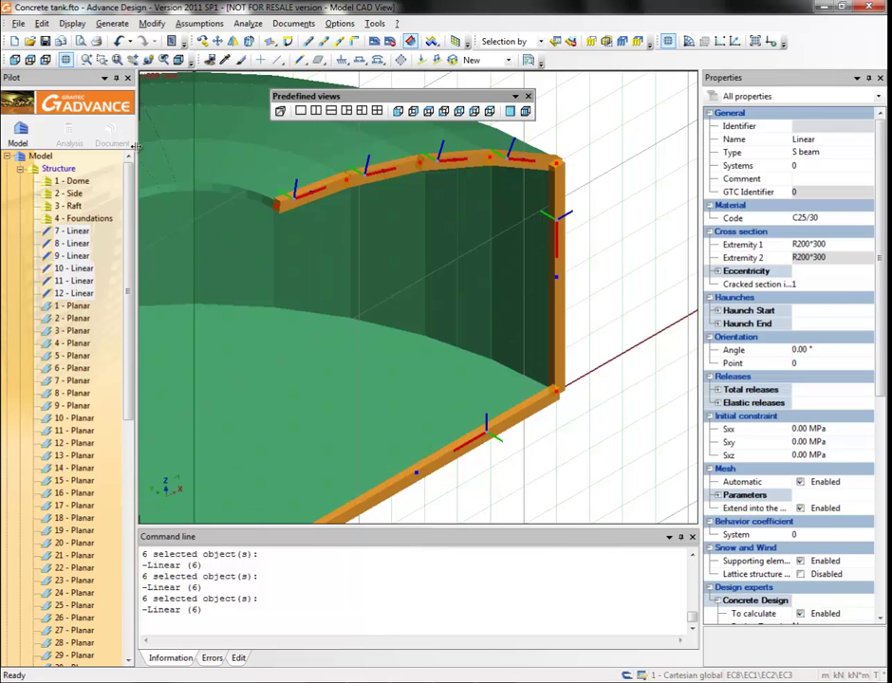
# Step: Delete the six selected linear profile elements, leaving only the quarter-tank shell panels
pyautogui.click(118, 61)
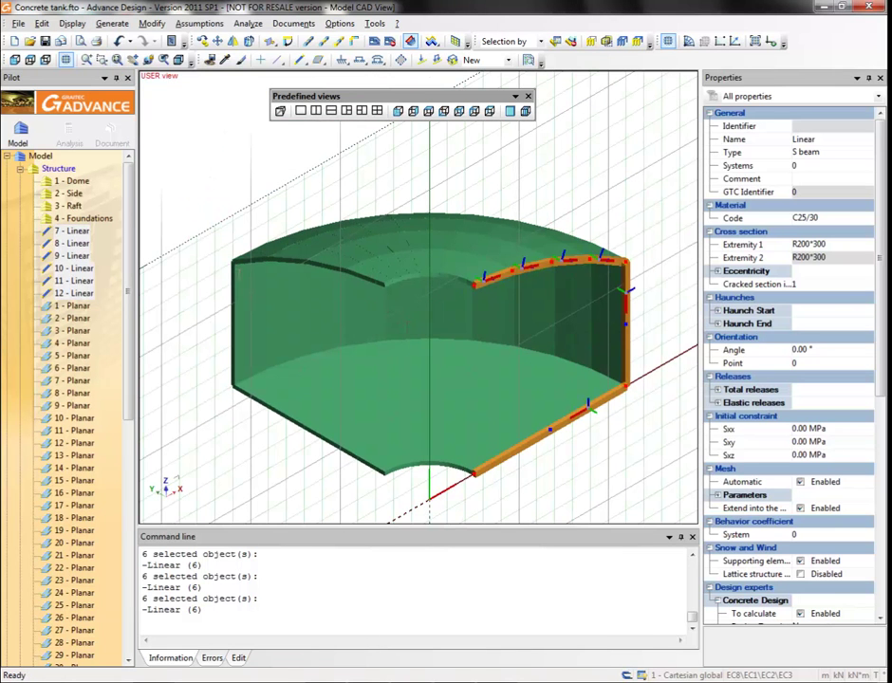
pyautogui.press('Delete')
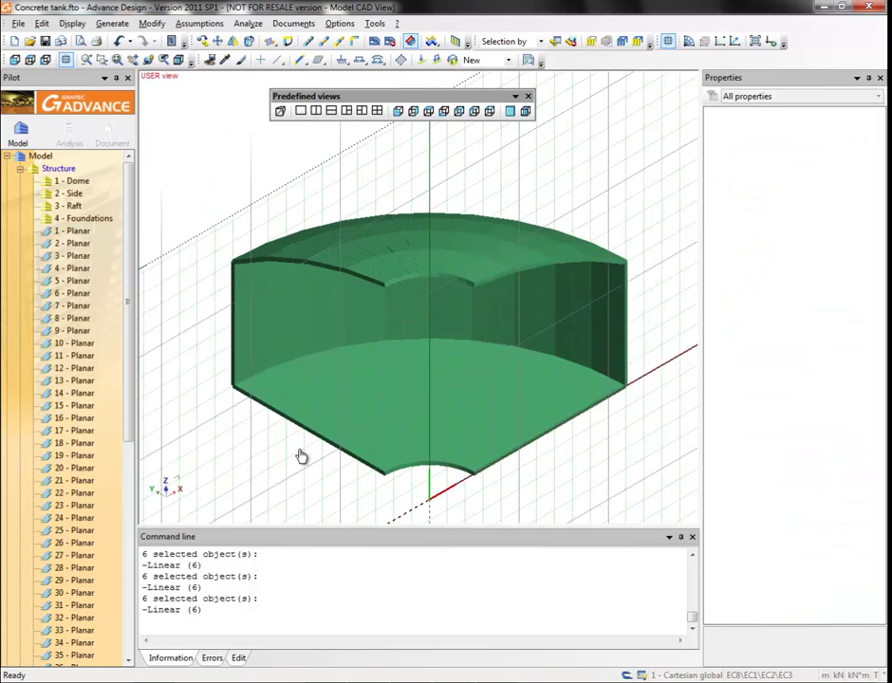
pyautogui.click(414, 221)
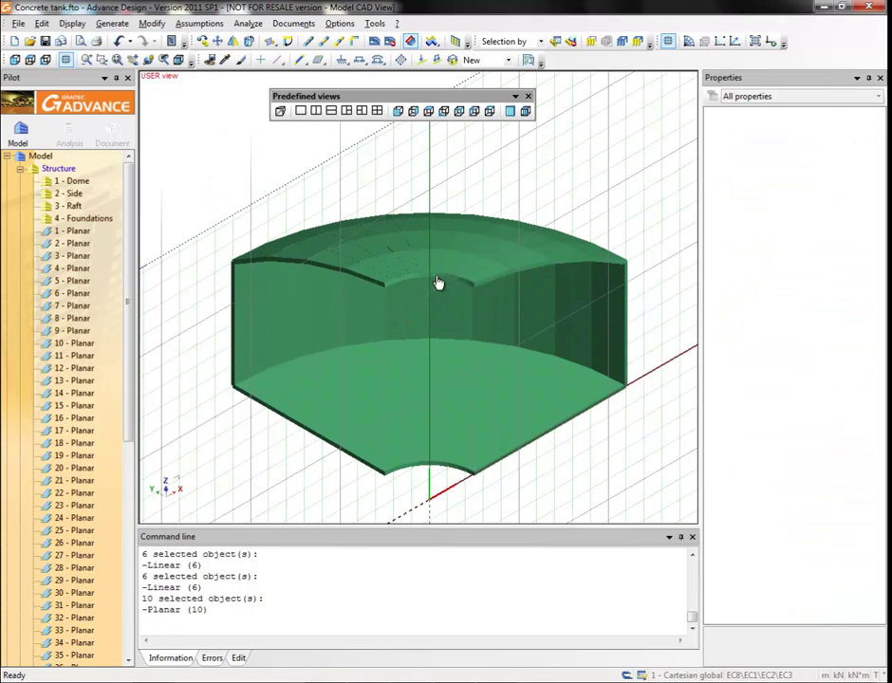
pyautogui.click(398, 111)
# Step: Cut the ten base slab elements 51–60 and paste them into the 3 - Raft group
pyautogui.moveTo(280, 398); pyautogui.dragTo(608, 437)
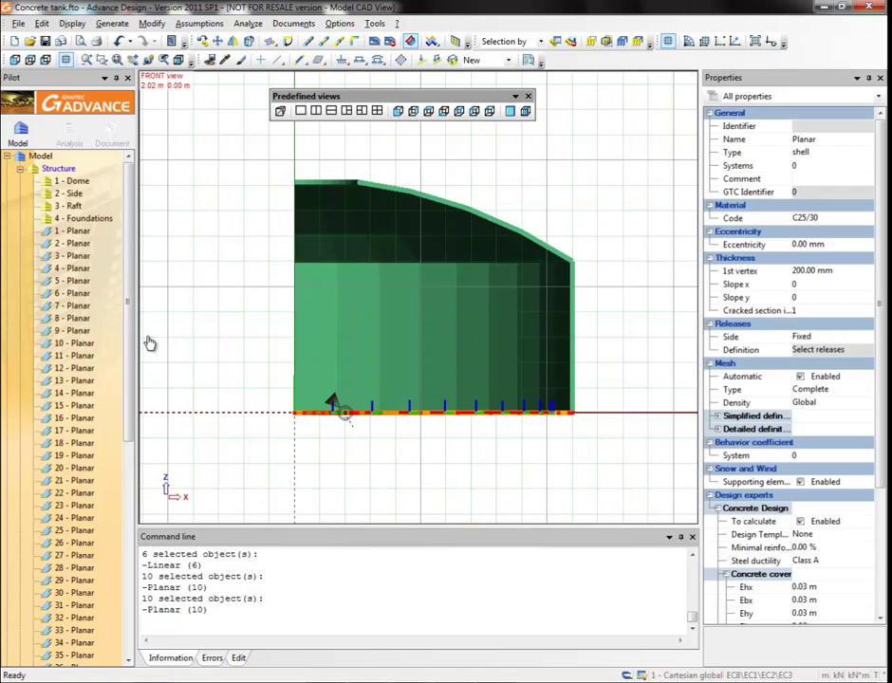
pyautogui.moveTo(131, 342); pyautogui.dragTo(120, 510)
pyautogui.scroll(-3, 120, 510)
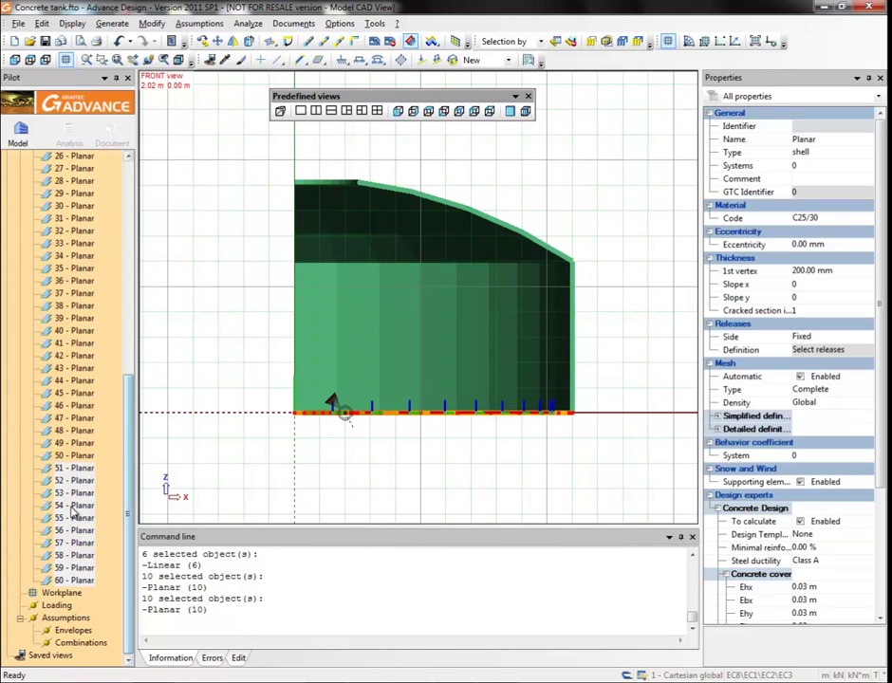
pyautogui.rightClick(87, 510)
pyautogui.click(101, 600)
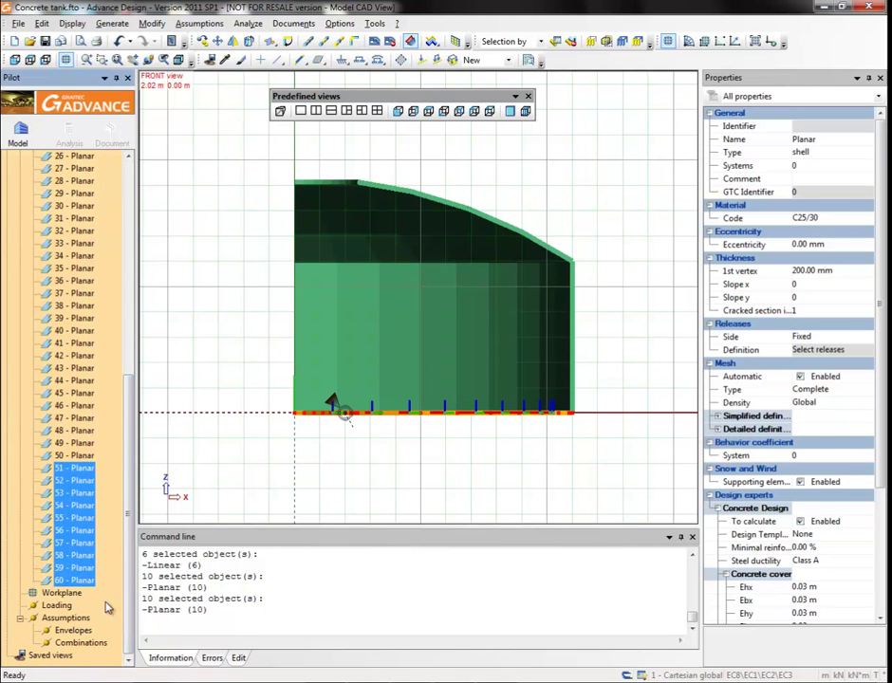
pyautogui.scroll(2, 117, 313)
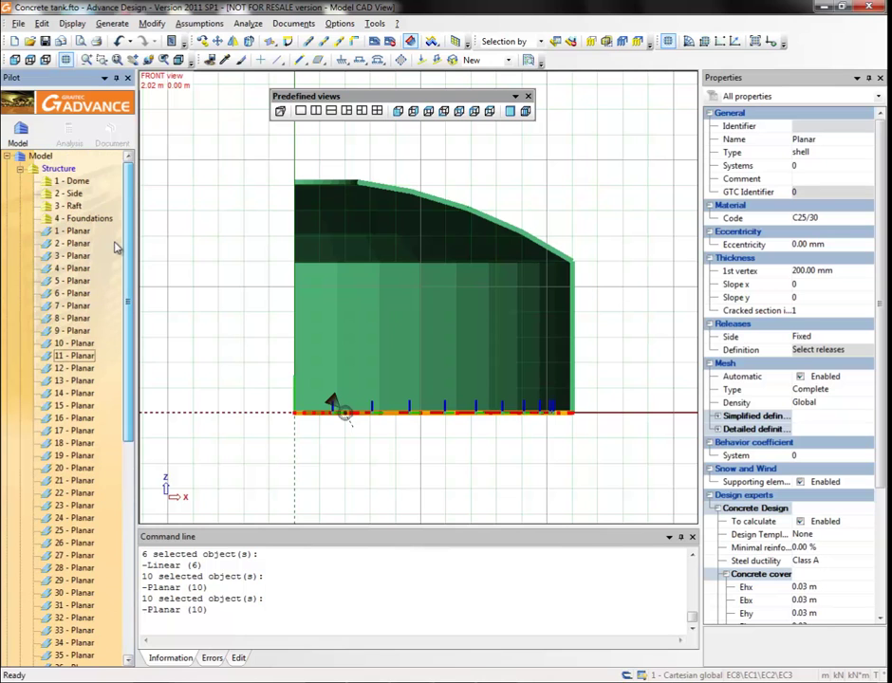
pyautogui.click(70, 206)
pyautogui.rightClick(70, 211)
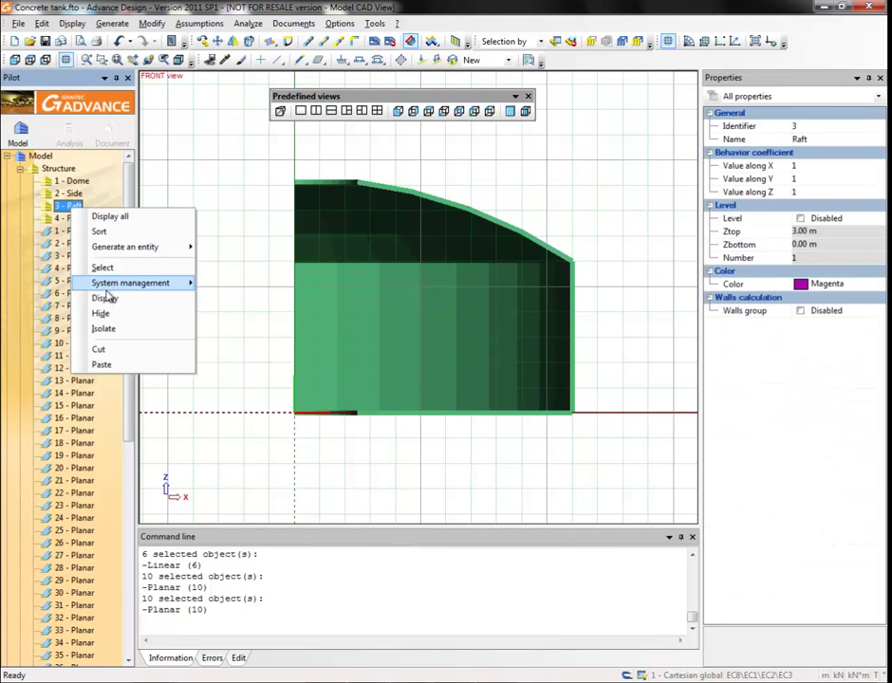
pyautogui.click(119, 365)
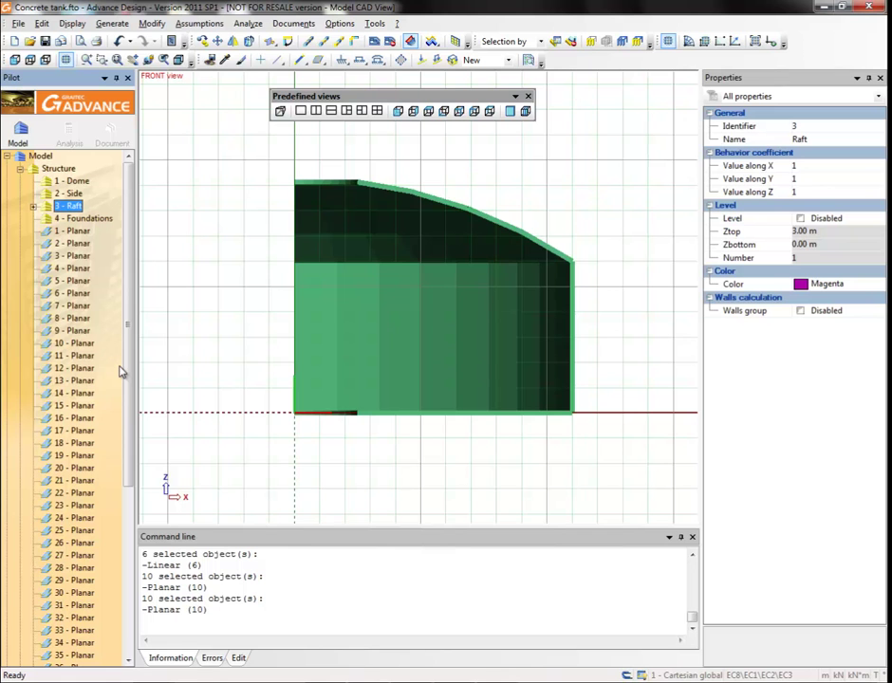
# Step: Select the ten side wall elements and bring up their actions in the Pilot
pyautogui.click(620, 364)
pyautogui.click(245, 319)
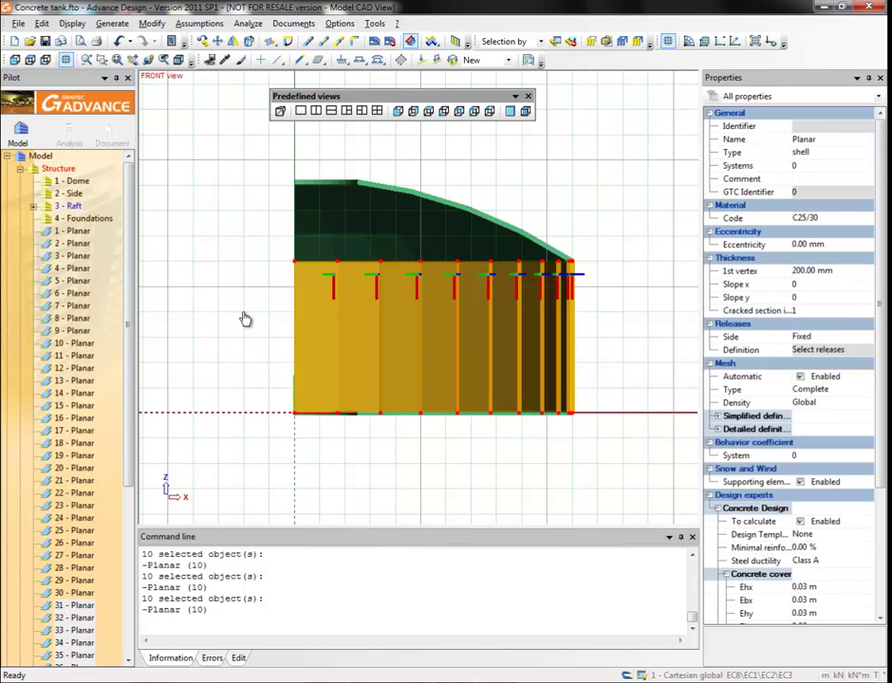
pyautogui.rightClick(87, 613)
# Step: Cut the ten wall elements and paste them into the 2 - Side group
pyautogui.click(103, 592)
pyautogui.click(73, 195)
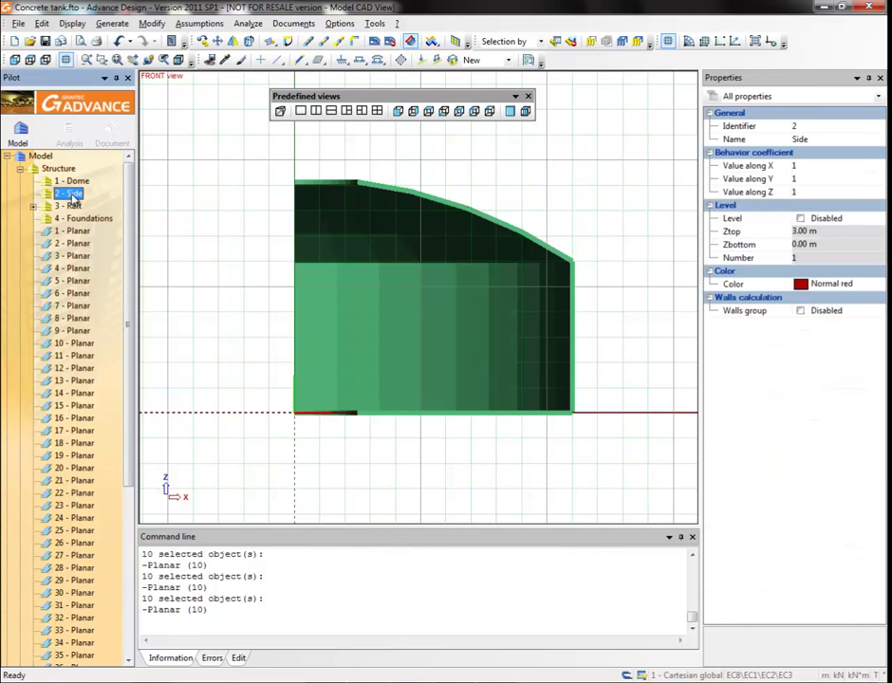
pyautogui.rightClick(76, 194)
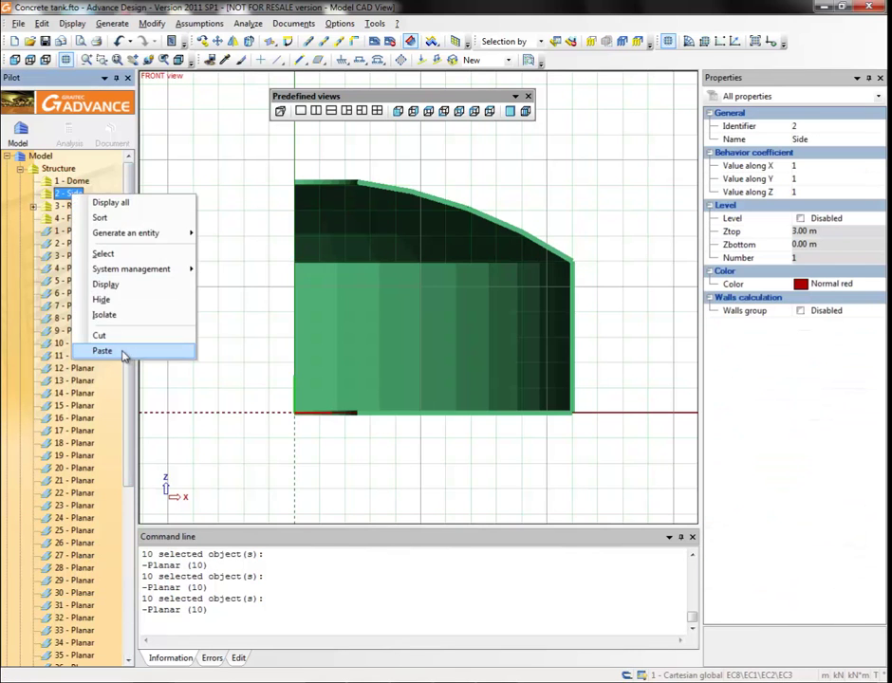
pyautogui.click(123, 351)
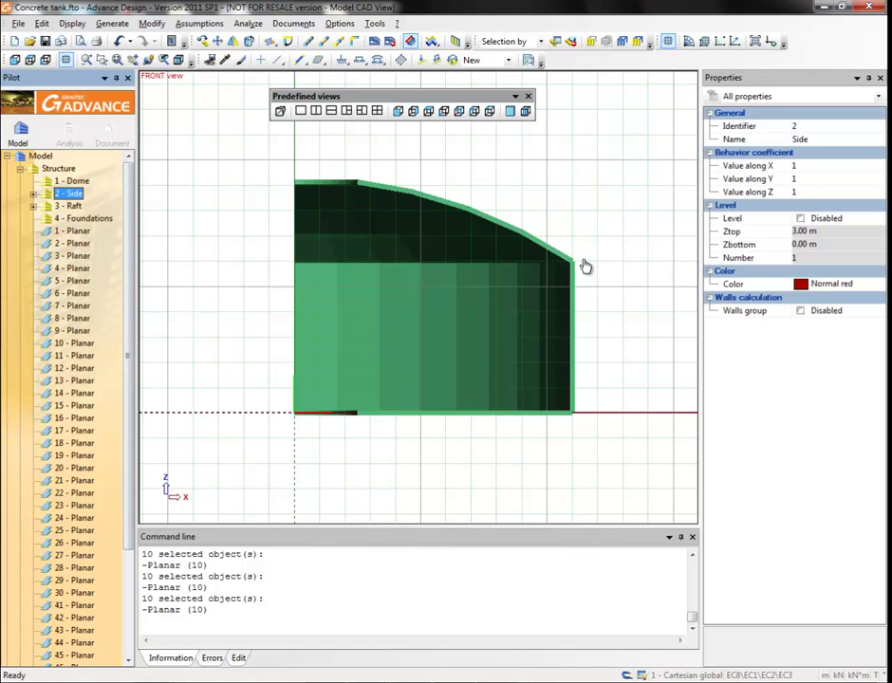
# Step: Window-select the 40 roof elements, cut them and paste them into 1 - Dome
pyautogui.moveTo(246, 152); pyautogui.dragTo(605, 278)
pyautogui.rightClick(91, 275)
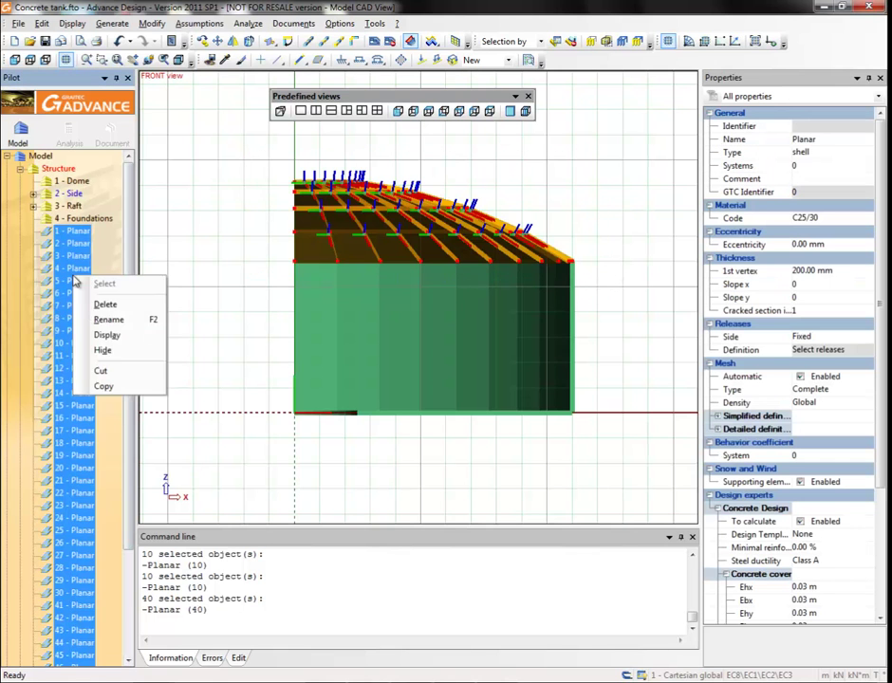
pyautogui.click(104, 368)
pyautogui.rightClick(83, 185)
pyautogui.click(127, 336)
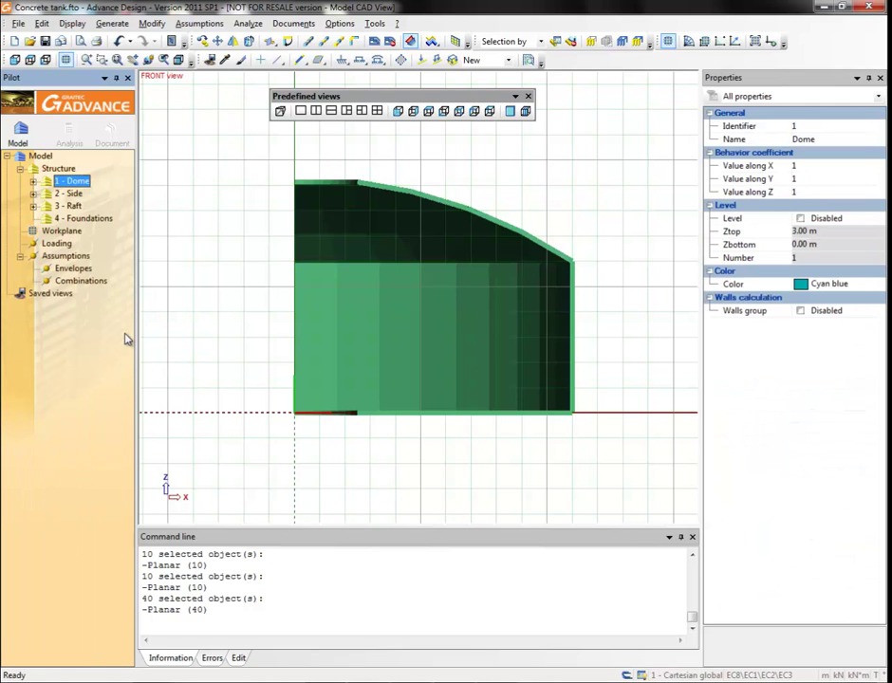
pyautogui.click(391, 469)
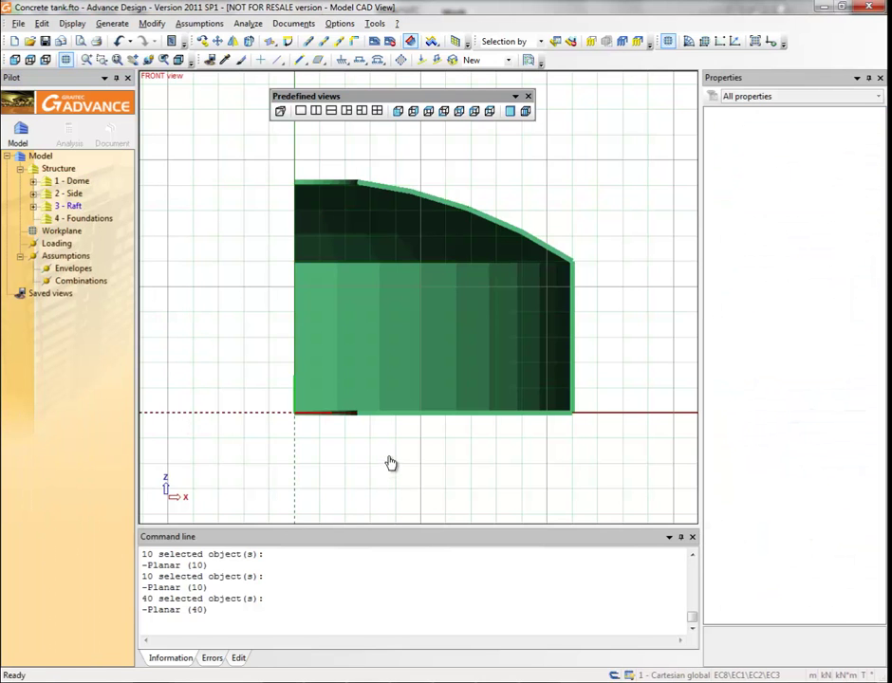
# Step: Draw a 200 mm C25/30 quarter-disc shell 61 at the raft centre within the Raft group
pyautogui.click(475, 112)
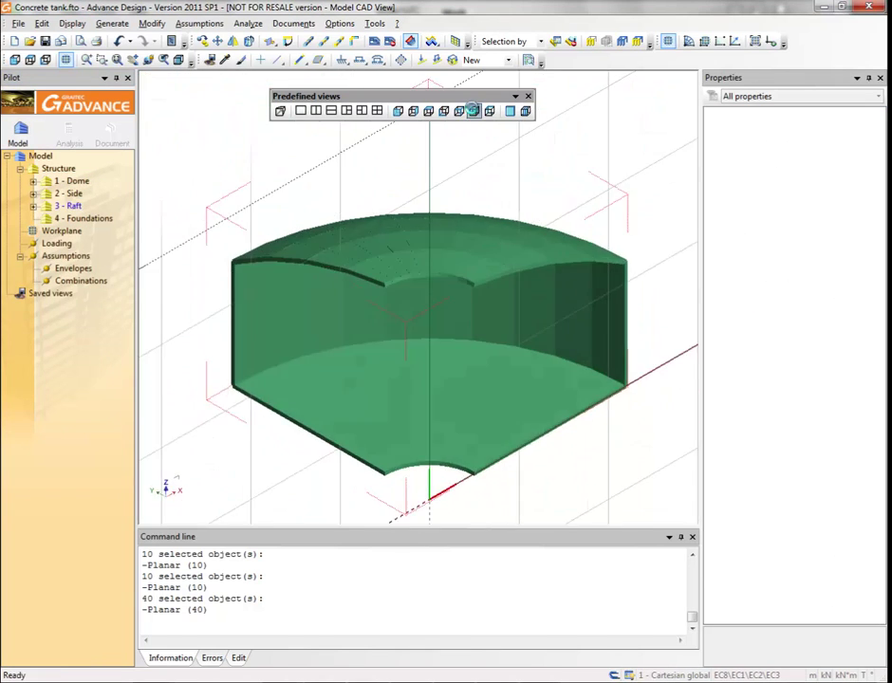
pyautogui.click(71, 206)
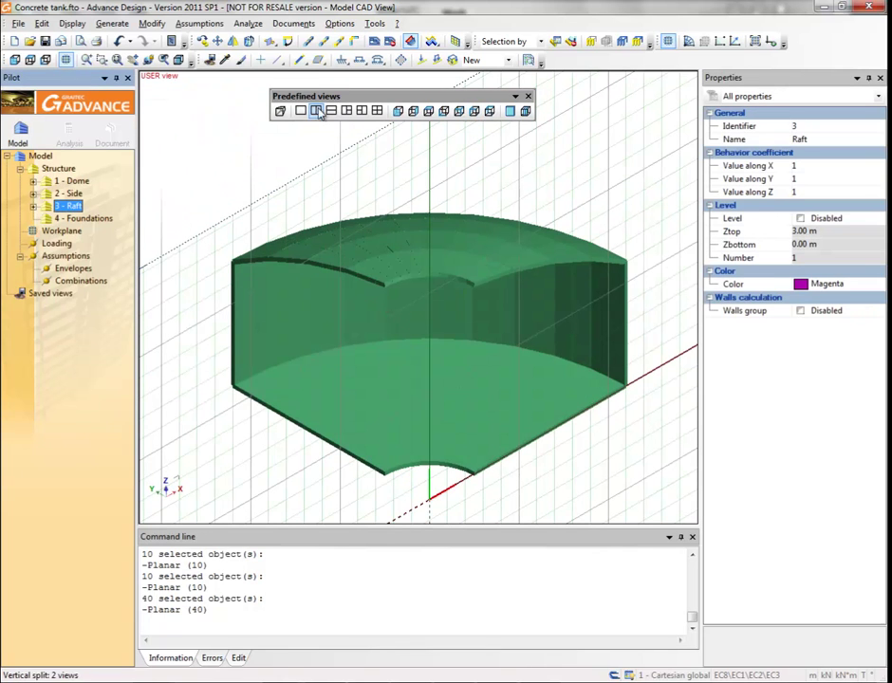
pyautogui.click(321, 60)
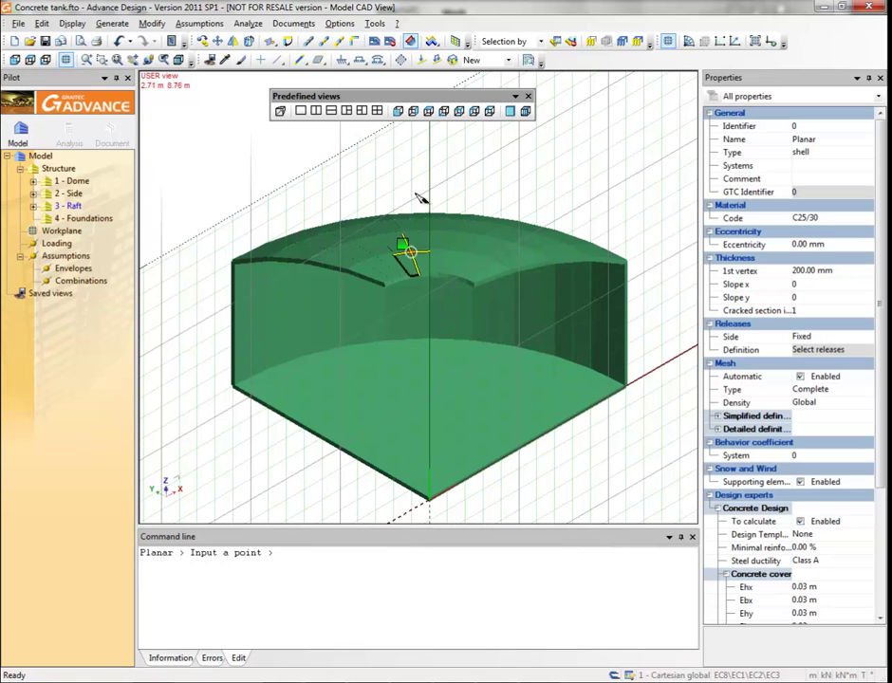
pyautogui.click(398, 112)
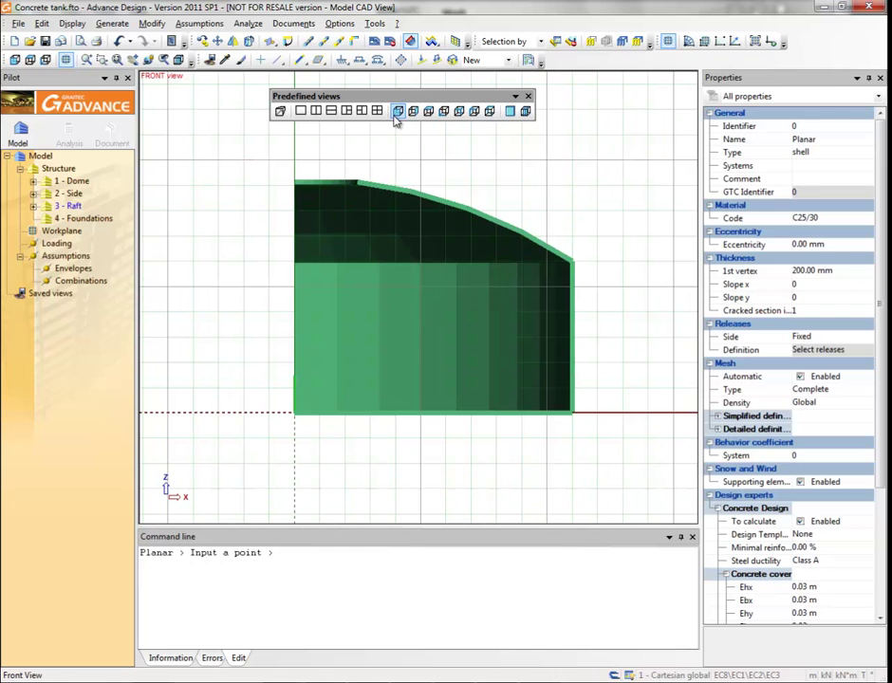
pyautogui.click(460, 112)
pyautogui.click(267, 410)
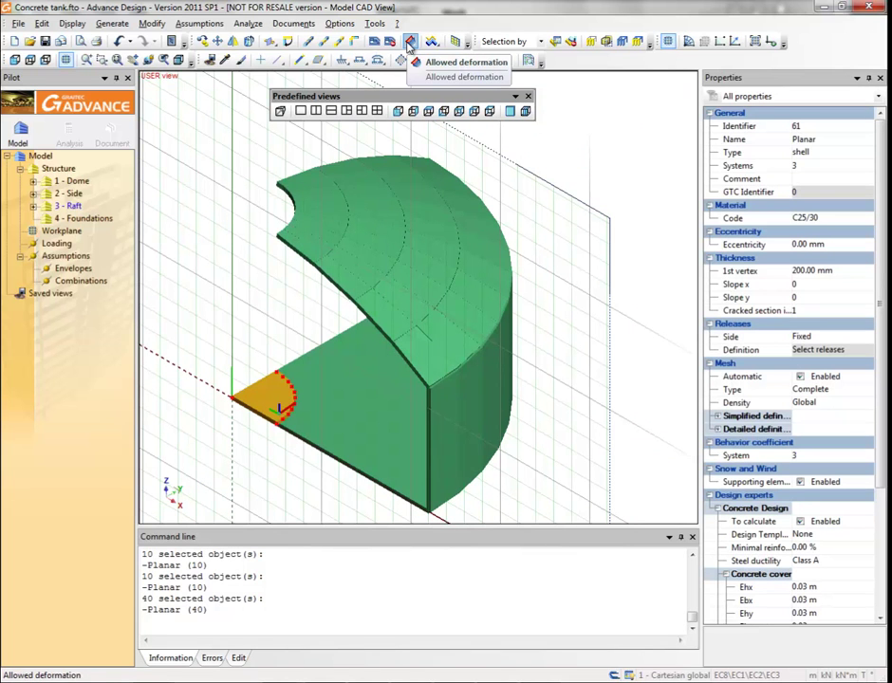
# Step: Translate-copy the quarter-disc shell from the raft corner up to the dome's top opening
pyautogui.click(409, 43)
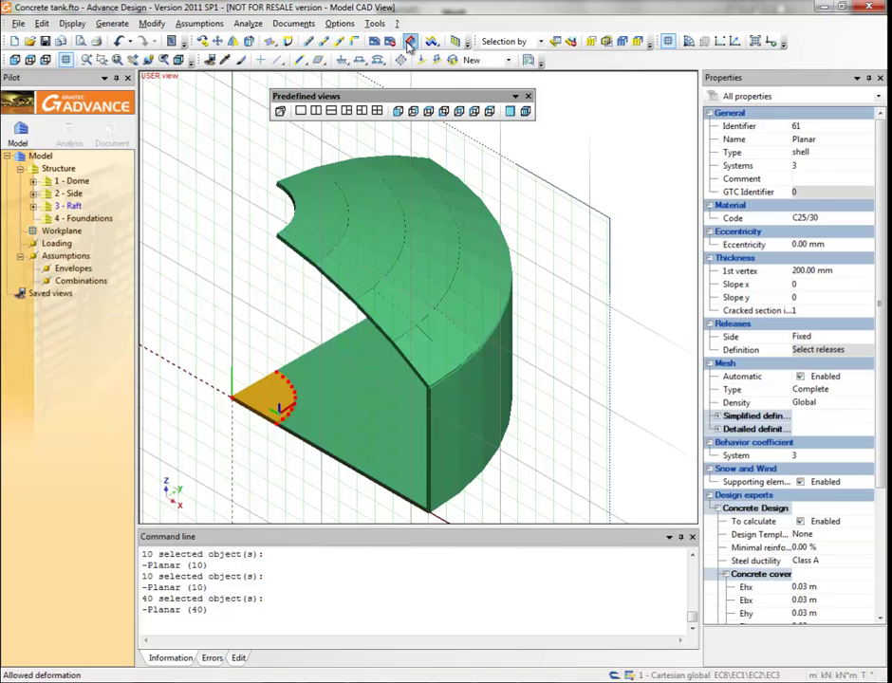
pyautogui.click(277, 427)
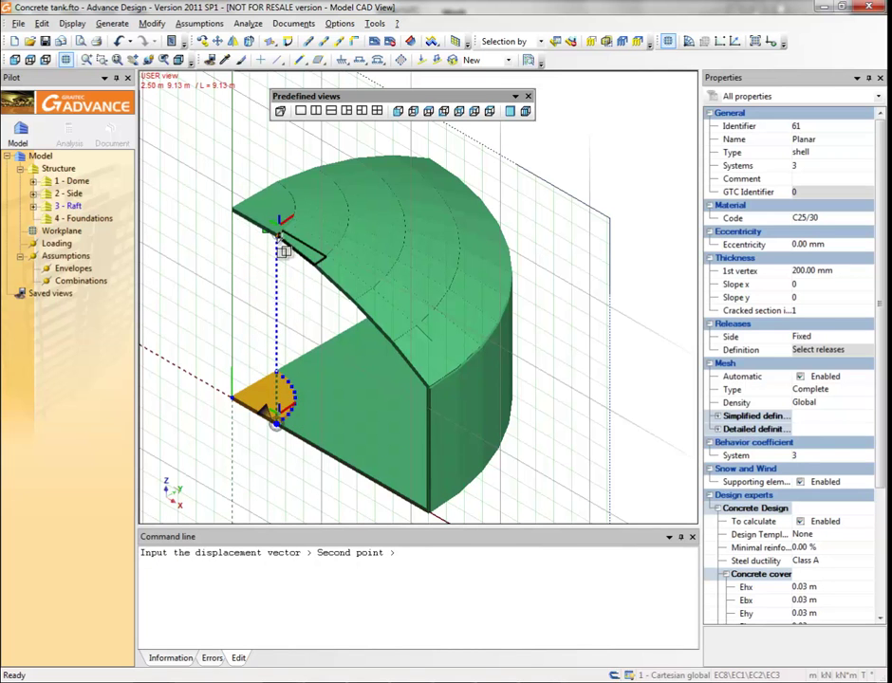
pyautogui.click(285, 332)
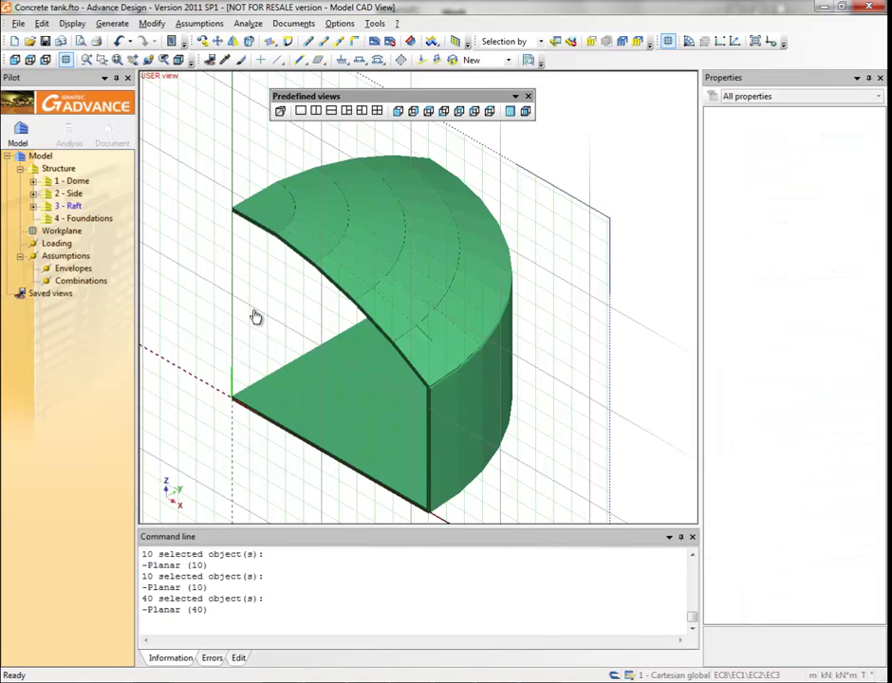
# Step: Move the copied shell 62 from the Raft group into 1 - Dome
pyautogui.click(254, 226)
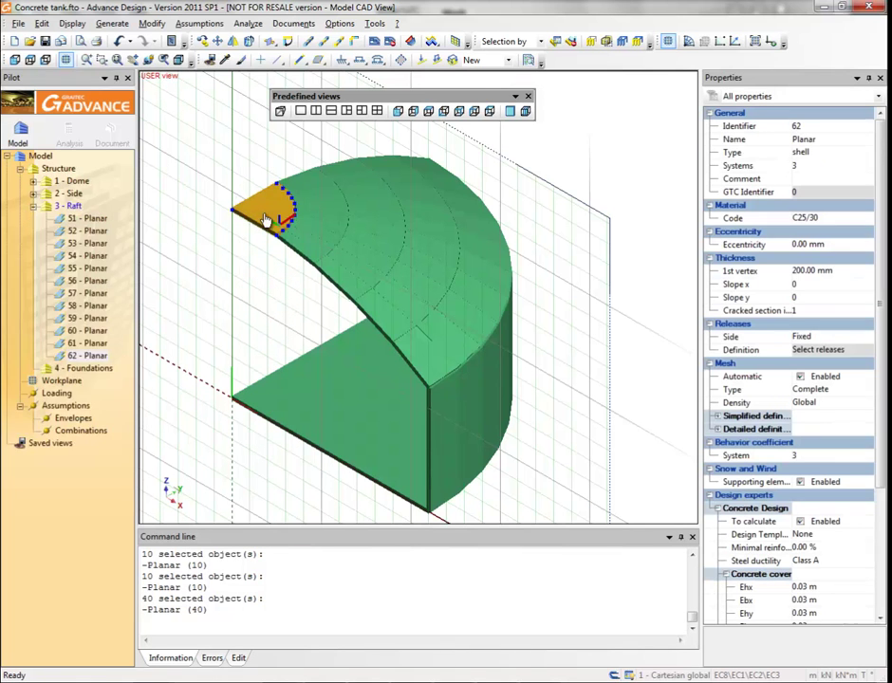
pyautogui.rightClick(104, 355)
pyautogui.press('Escape')
pyautogui.press('Delete')
pyautogui.rightClick(72, 181)
pyautogui.press('Escape')
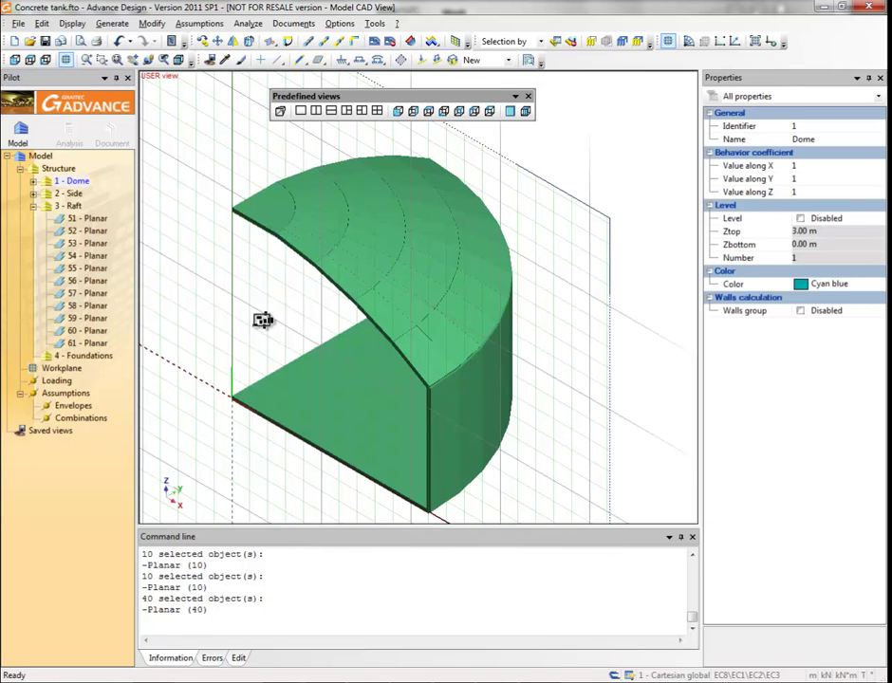
pyautogui.click(68, 206)
pyautogui.click(33, 206)
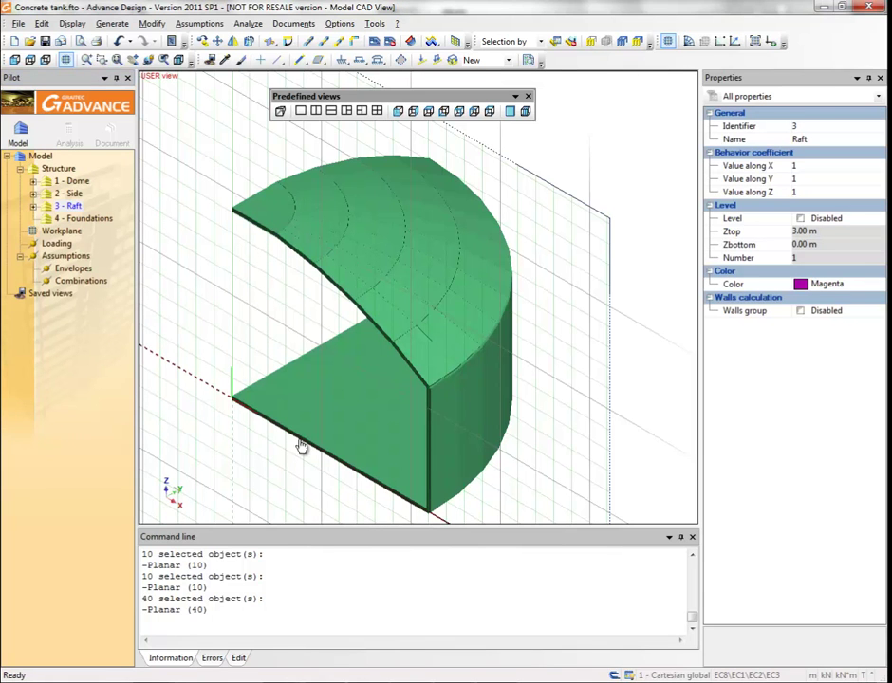
# Step: With Dome current, define a linear element section of height 350 and width 250
pyautogui.click(75, 183)
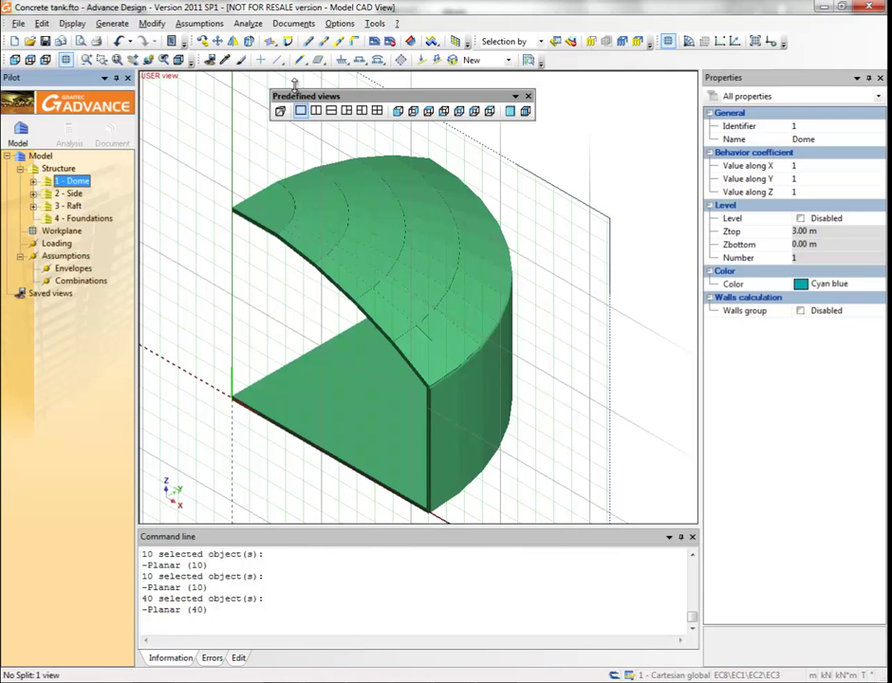
pyautogui.click(221, 42)
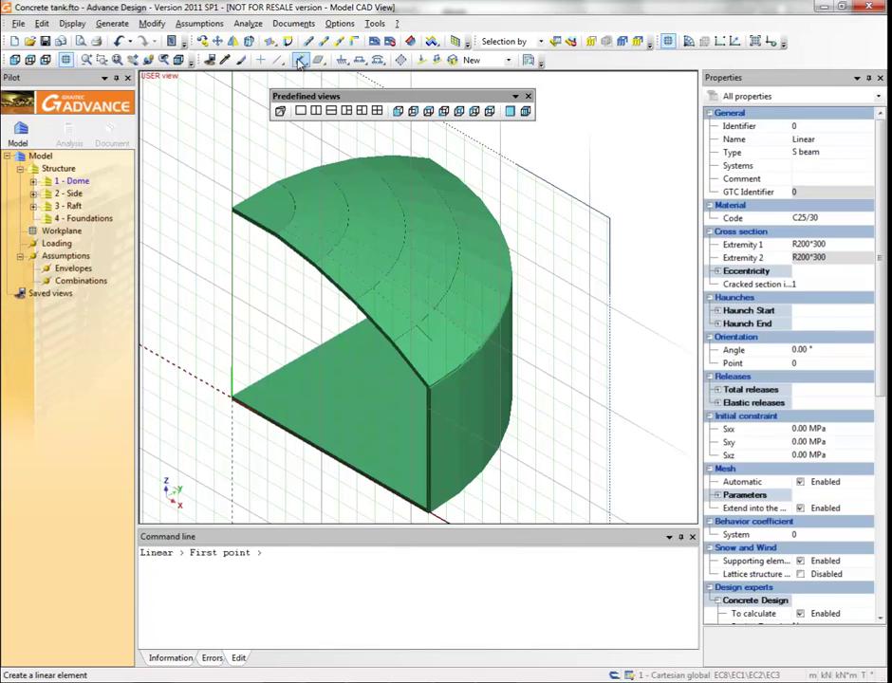
pyautogui.click(807, 246)
pyautogui.click(827, 246)
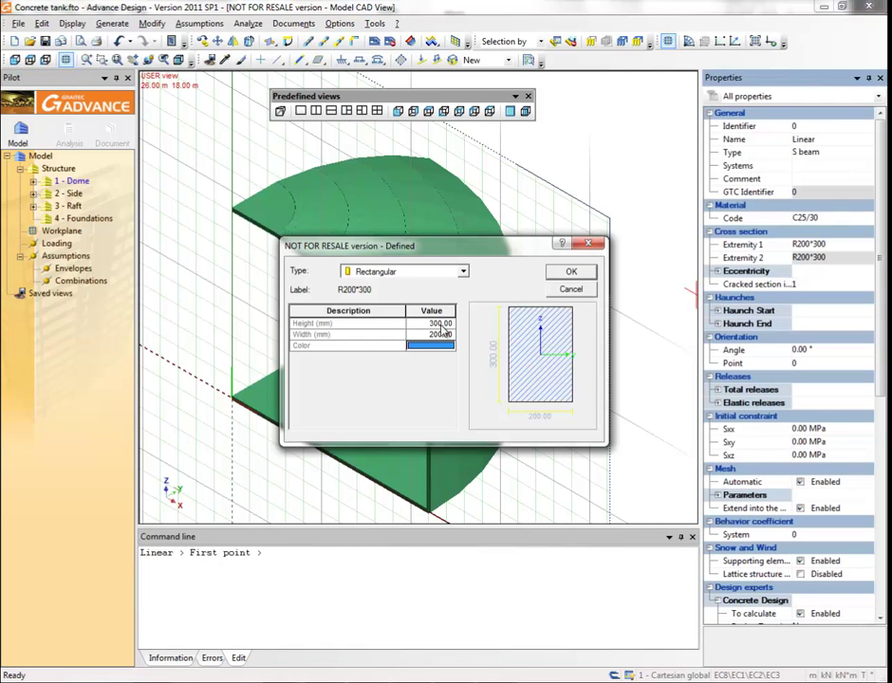
pyautogui.click(417, 324)
pyautogui.write('350')
pyautogui.press('Return')
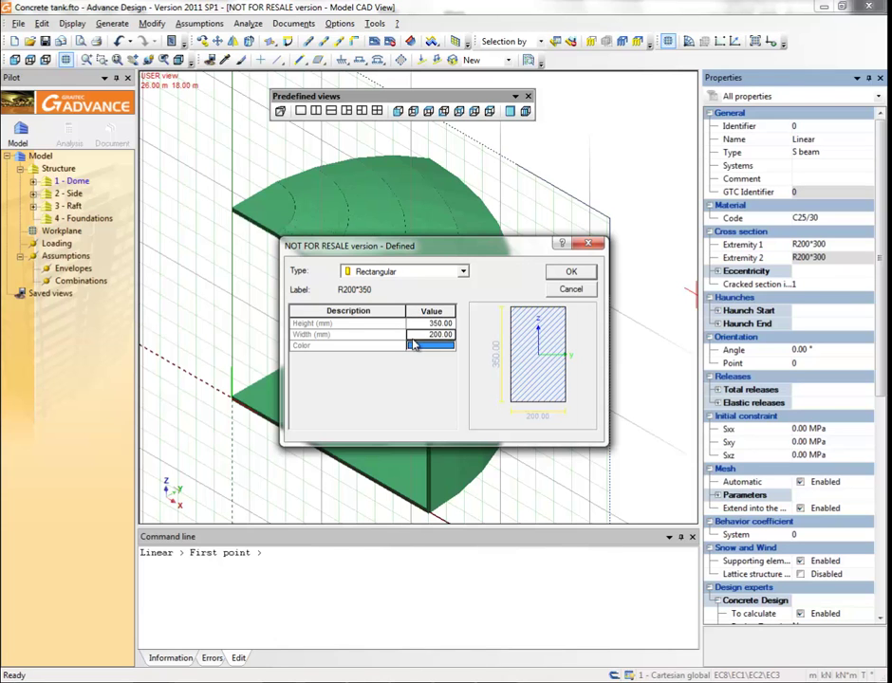
pyautogui.click(413, 335)
pyautogui.write('250')
pyautogui.press('Return')
pyautogui.click(572, 274)
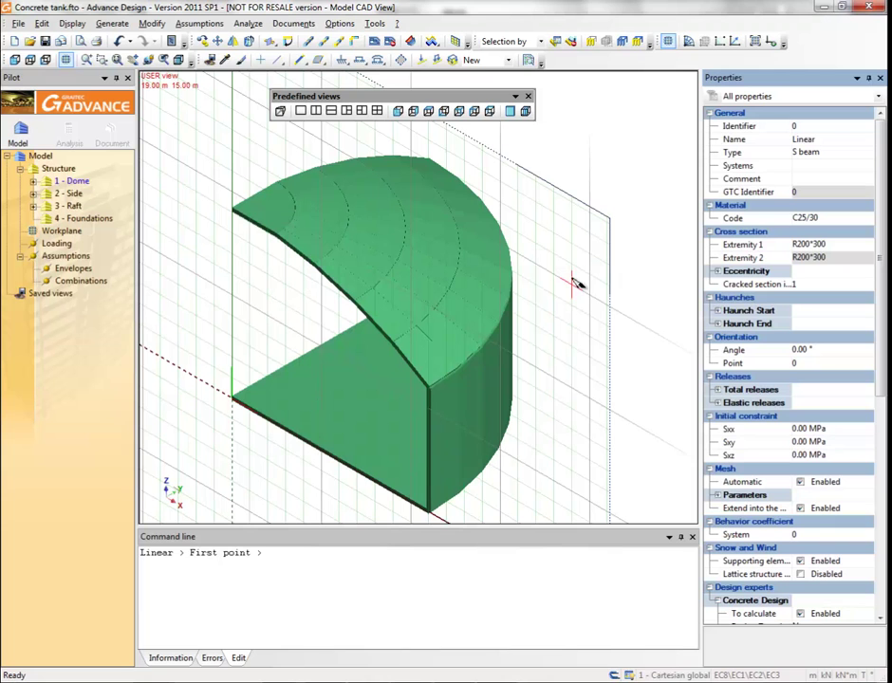
# Step: Draw the R250*350 beam between two points at the dome/wall corner
pyautogui.click(428, 388)
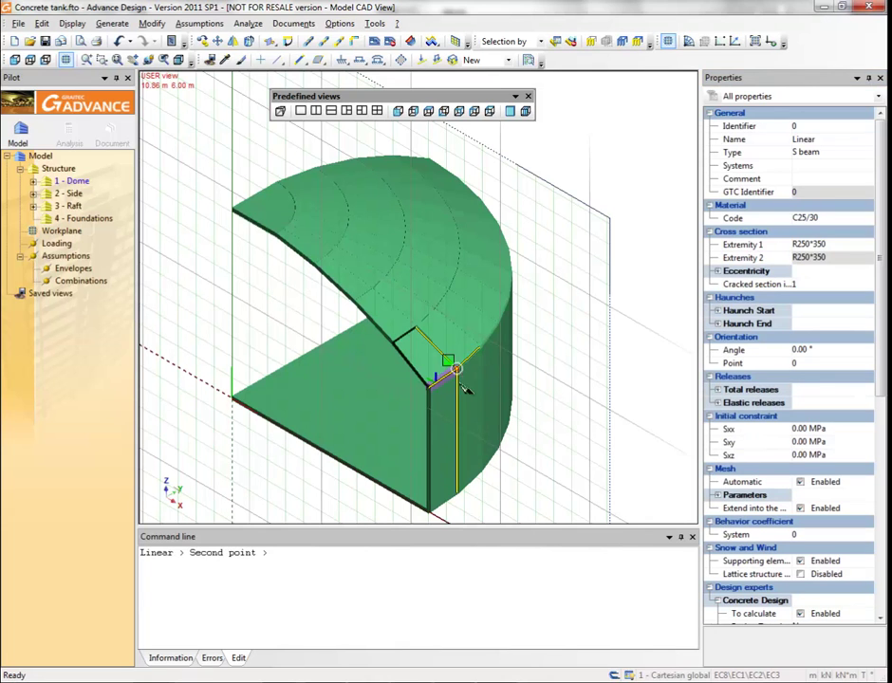
pyautogui.click(717, 271)
pyautogui.click(719, 272)
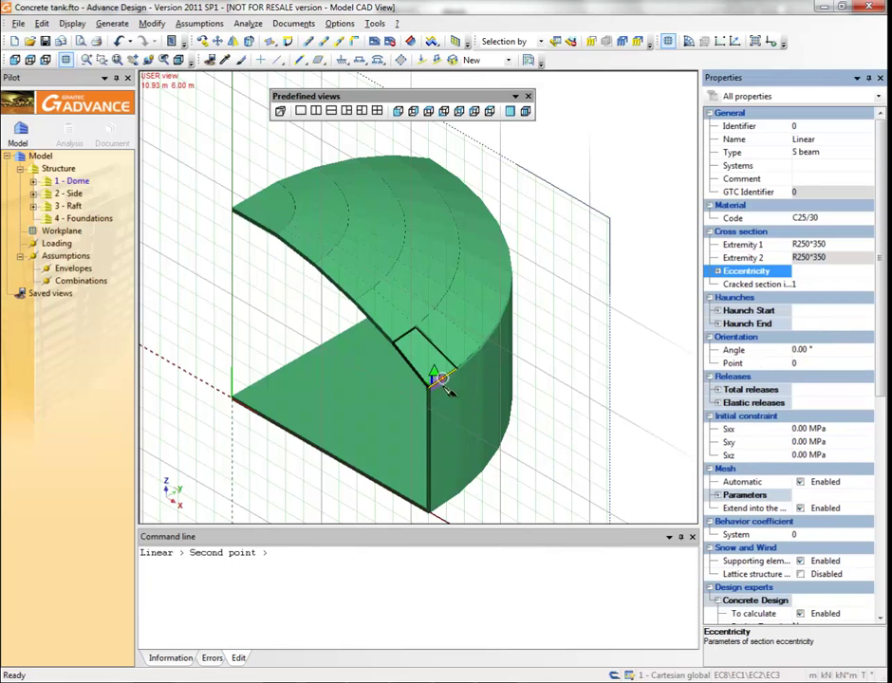
pyautogui.click(452, 367)
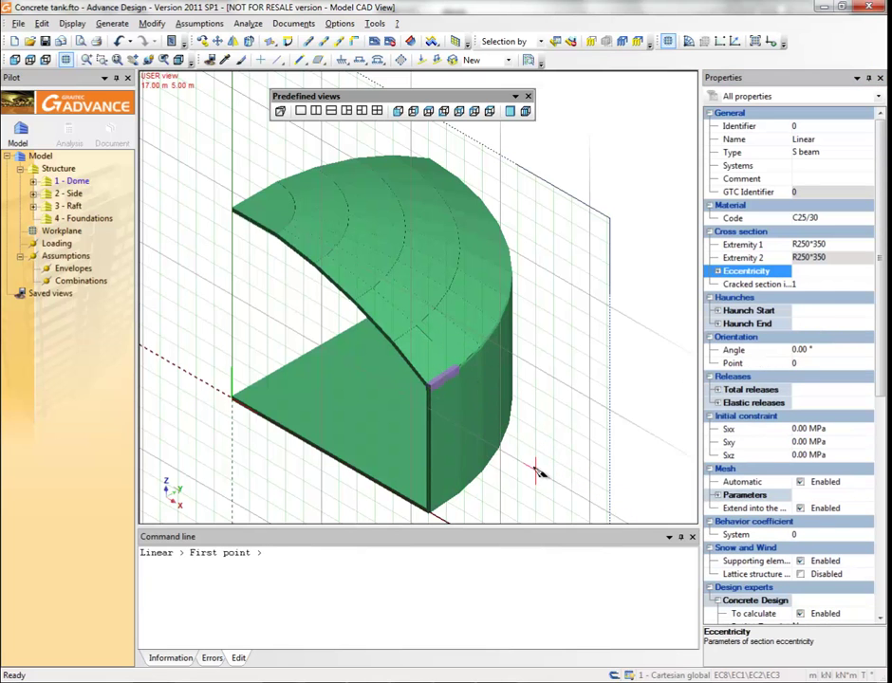
pyautogui.press('Escape')
pyautogui.click(442, 380)
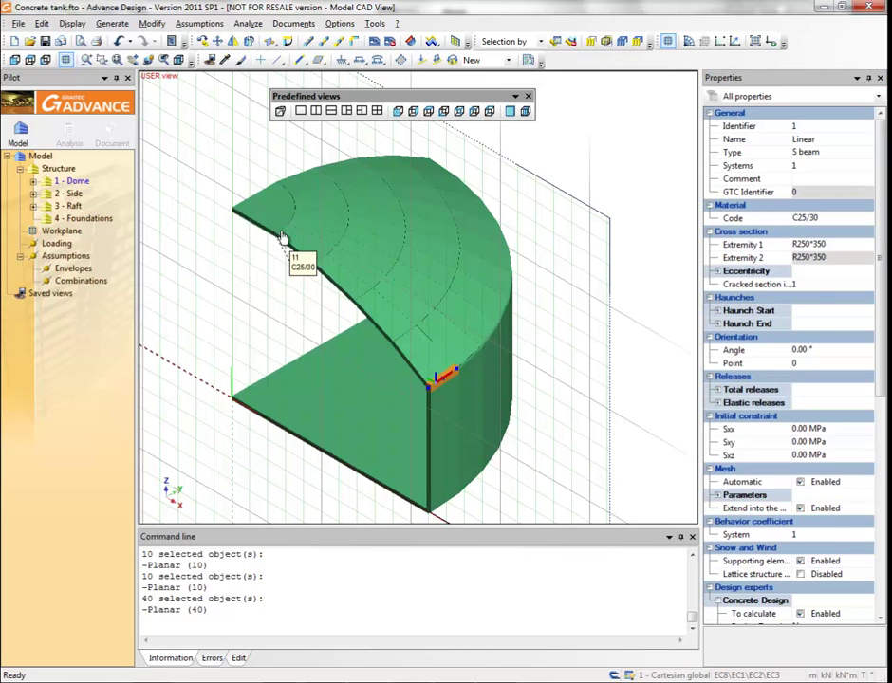
# Step: Preview nine Multiple copy rotations of the beam at 9° steps along the dome edge
pyautogui.click(204, 42)
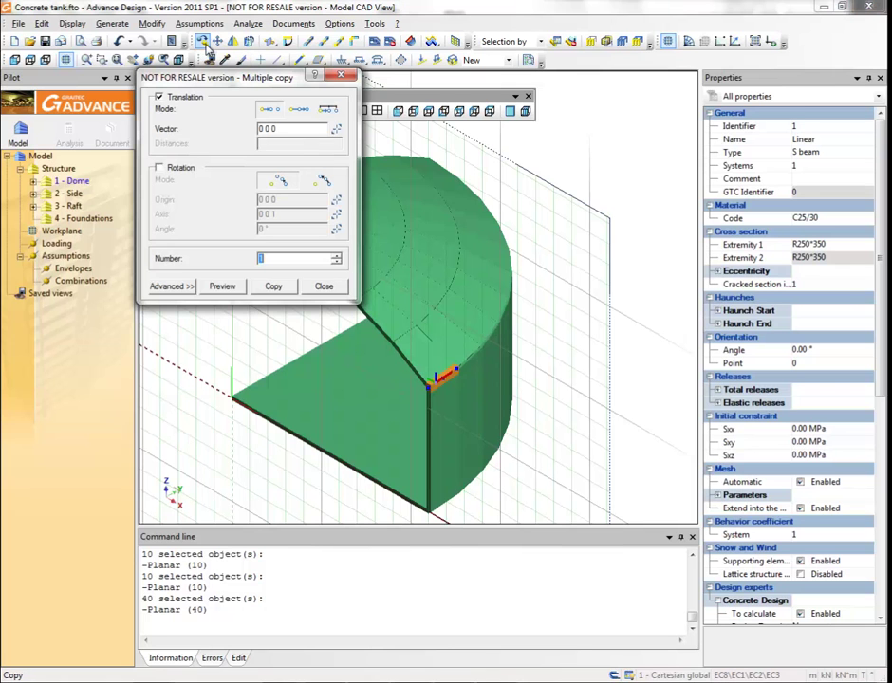
pyautogui.click(159, 169)
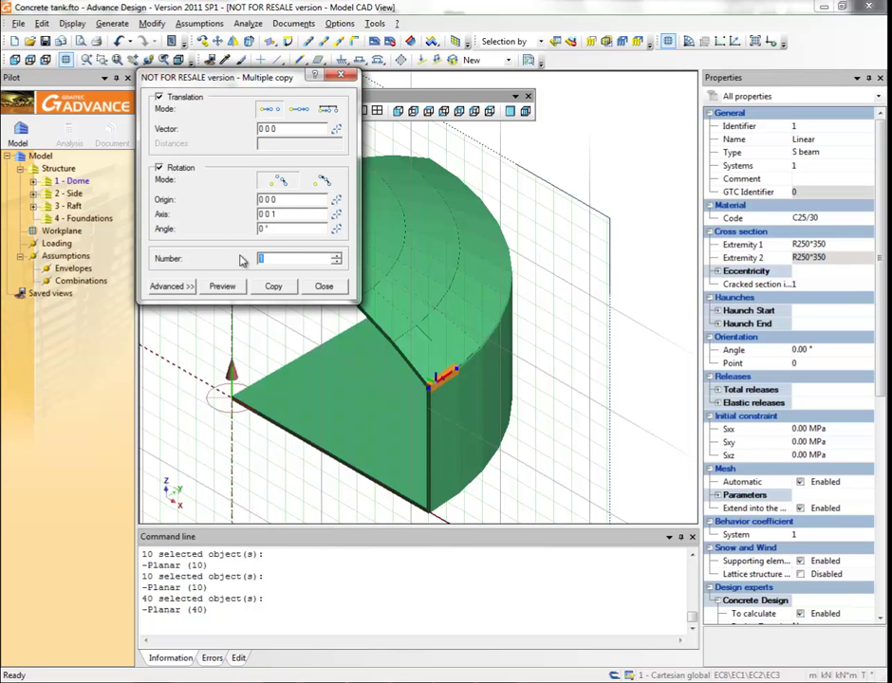
pyautogui.write('9')
pyautogui.write('9')
pyautogui.click(221, 286)
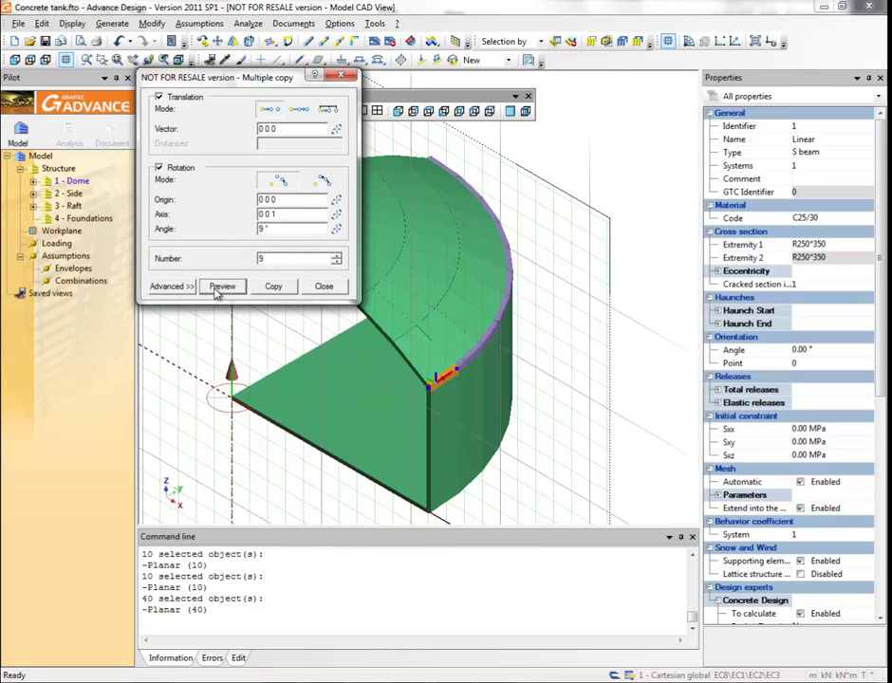
# Step: Draw a rigid planar support along the raft base edge under 4 - Foundations
pyautogui.click(320, 287)
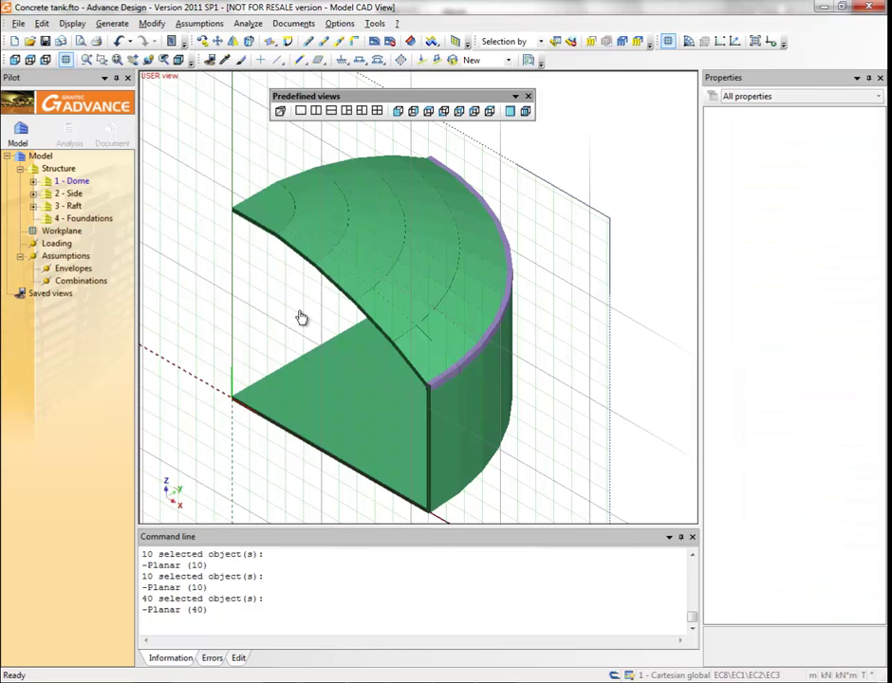
pyautogui.click(83, 219)
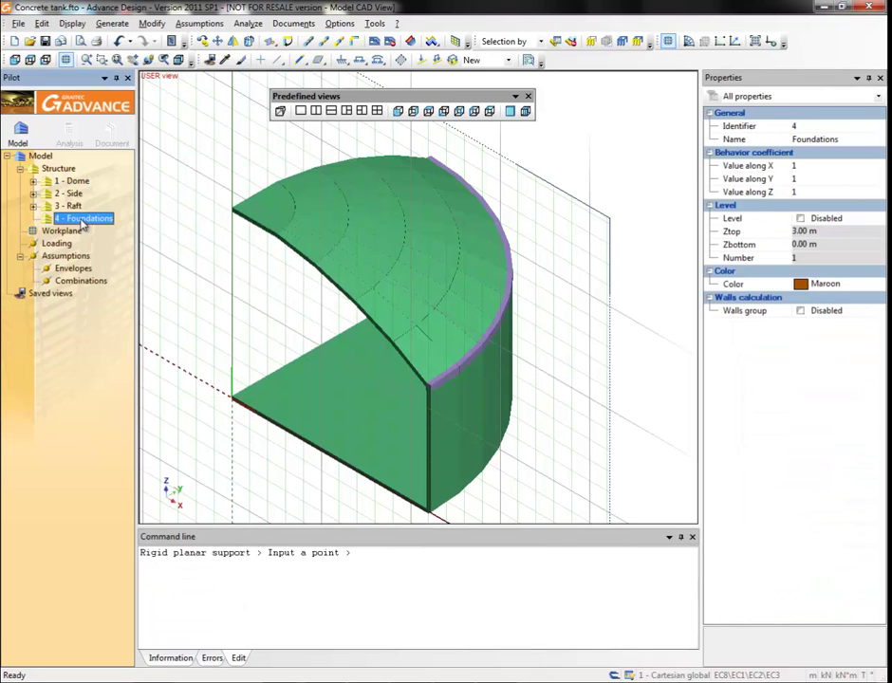
pyautogui.click(474, 111)
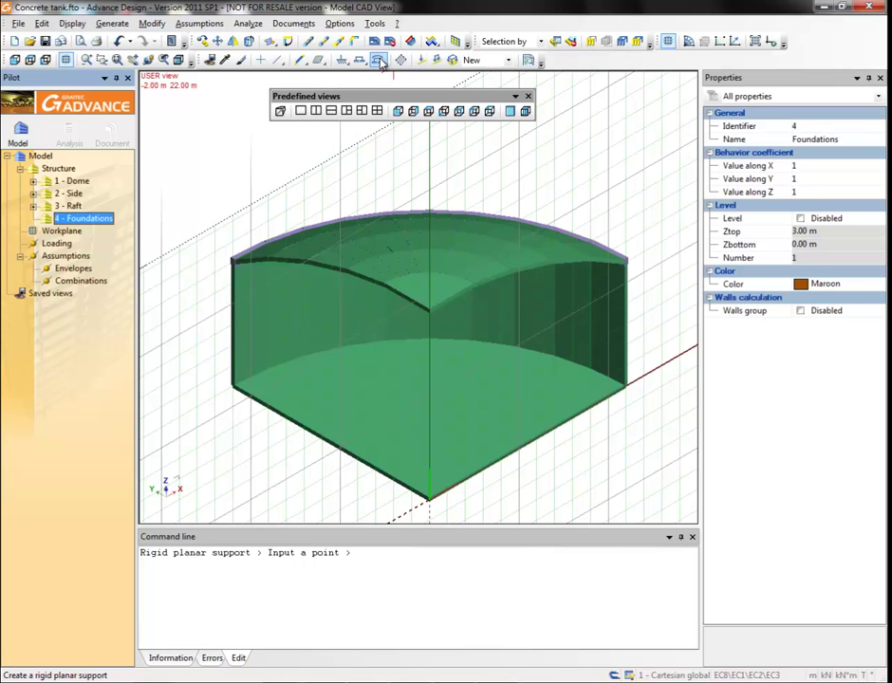
pyautogui.click(428, 496)
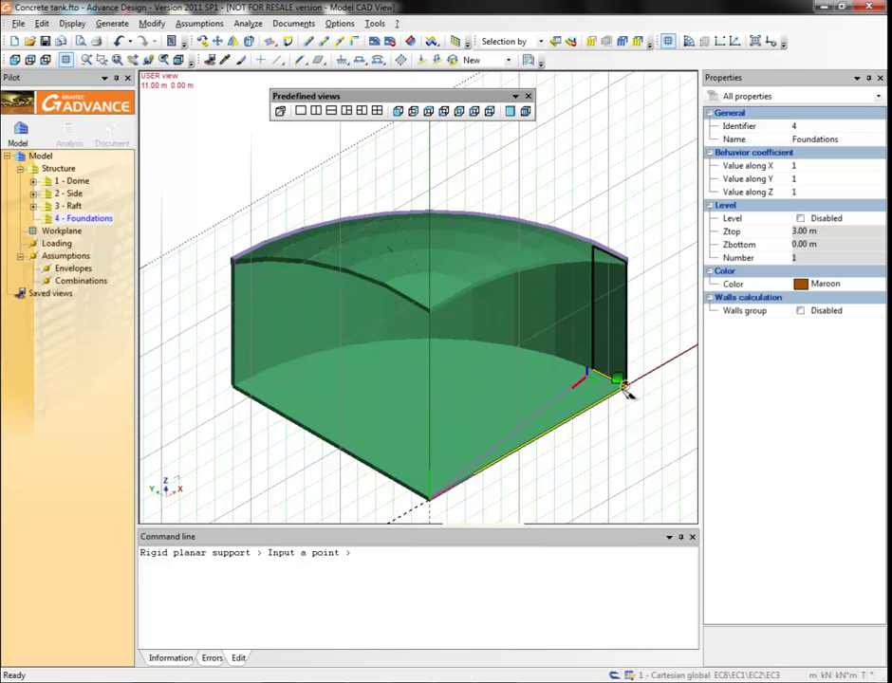
pyautogui.click(625, 389)
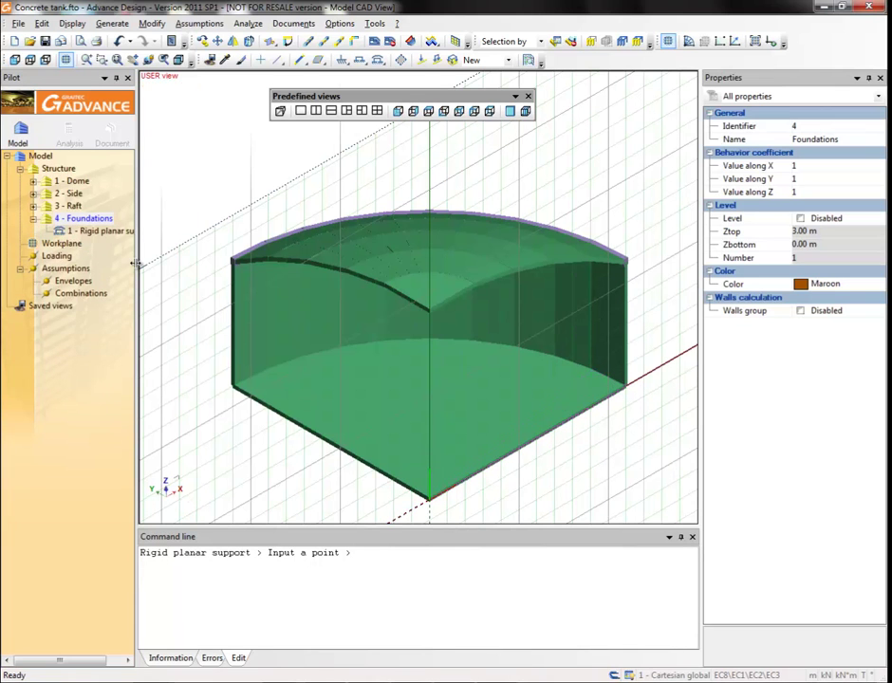
pyautogui.click(99, 233)
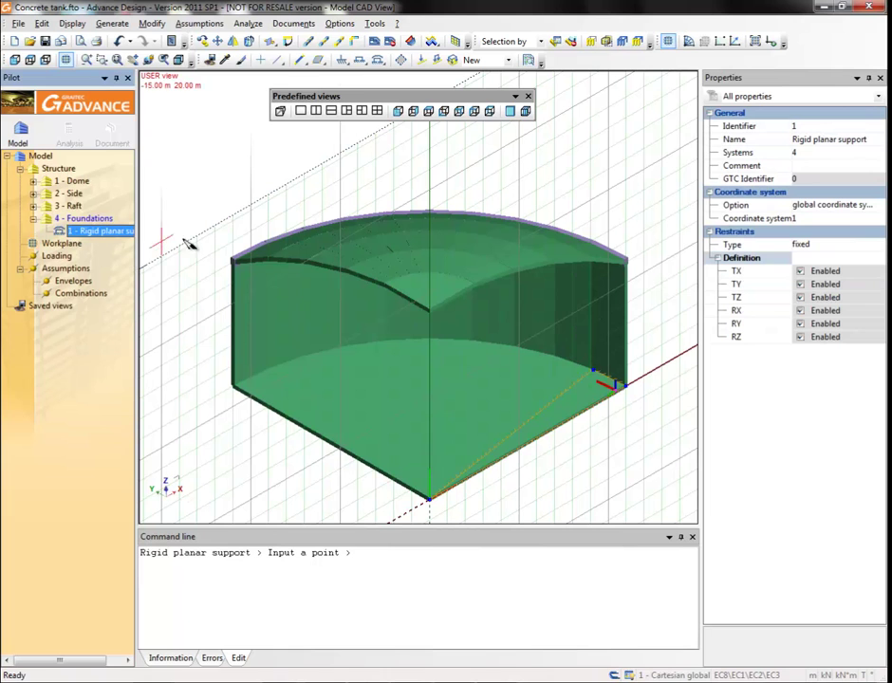
# Step: Create nine 9° rotated copies of the rigid support, then save the model
pyautogui.click(204, 42)
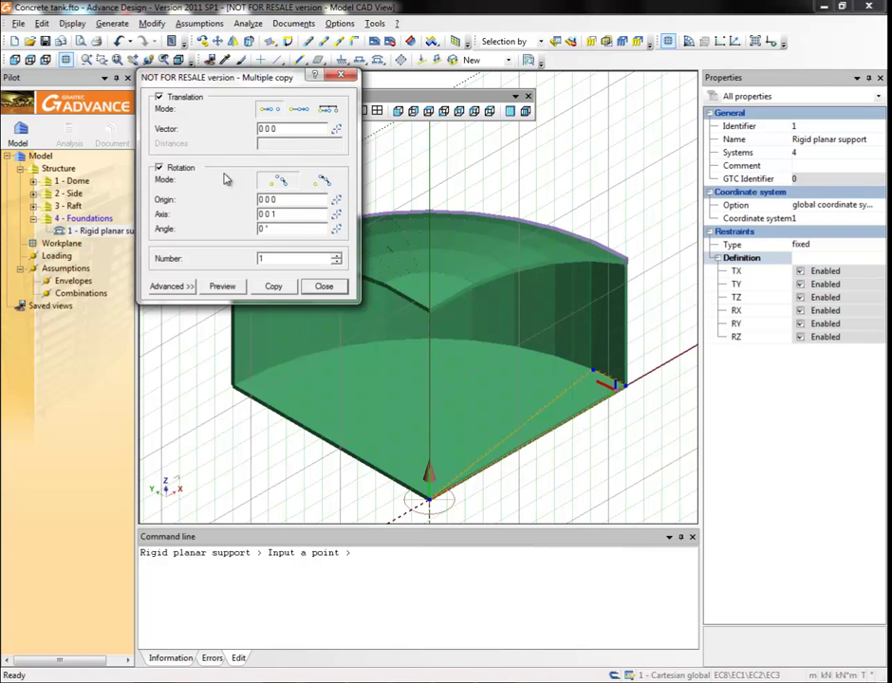
pyautogui.click(257, 232)
pyautogui.write('9')
pyautogui.press('Tab')
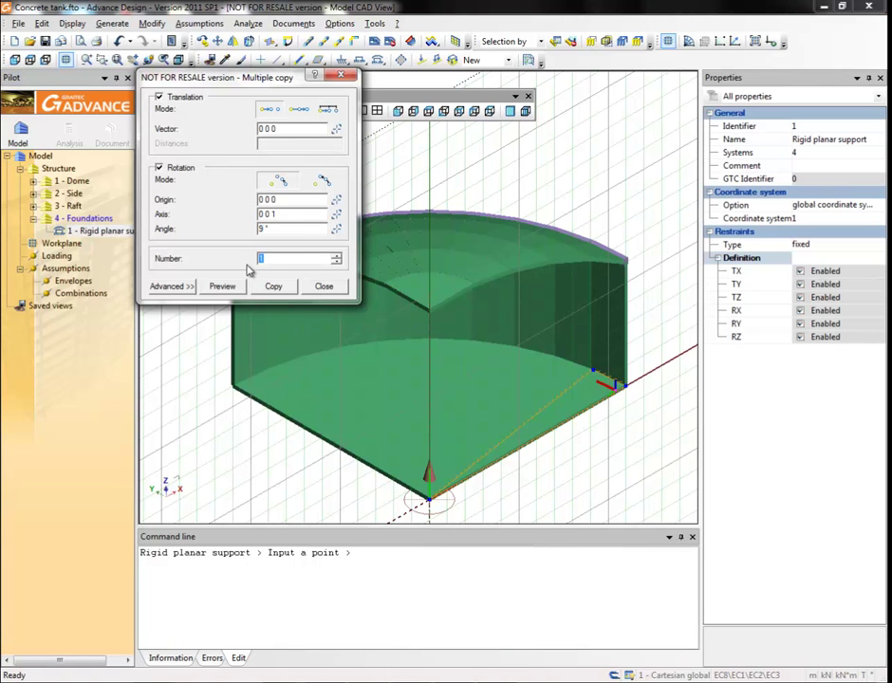
pyautogui.click(274, 287)
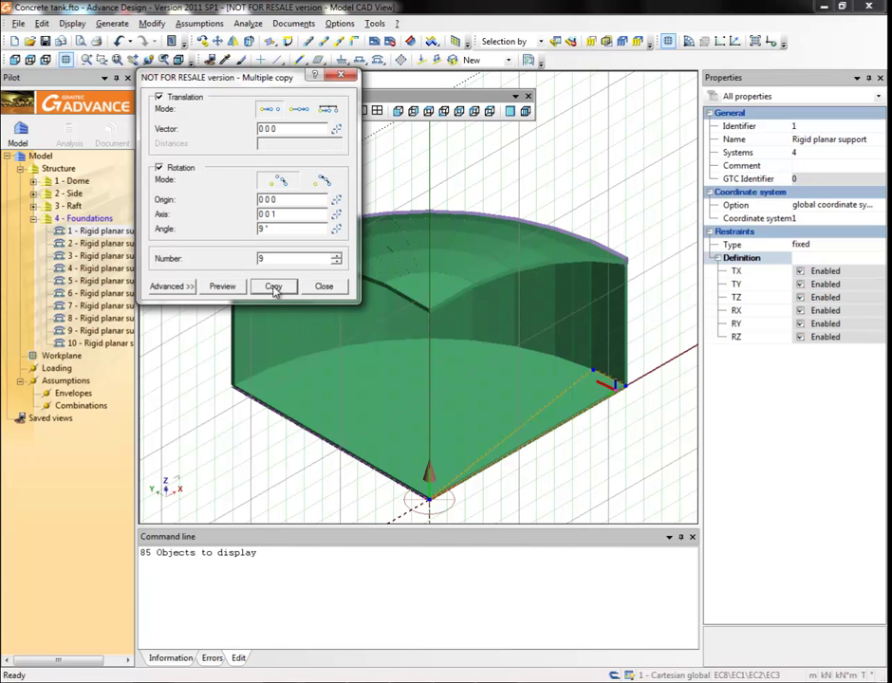
pyautogui.click(326, 288)
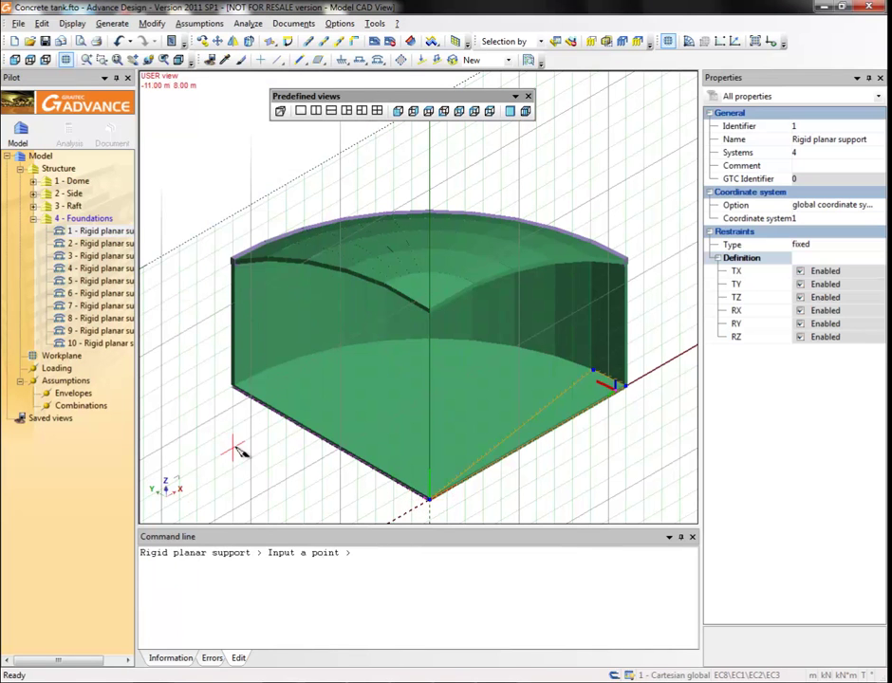
pyautogui.press('Escape')
pyautogui.hotkey('ctrl', 's')
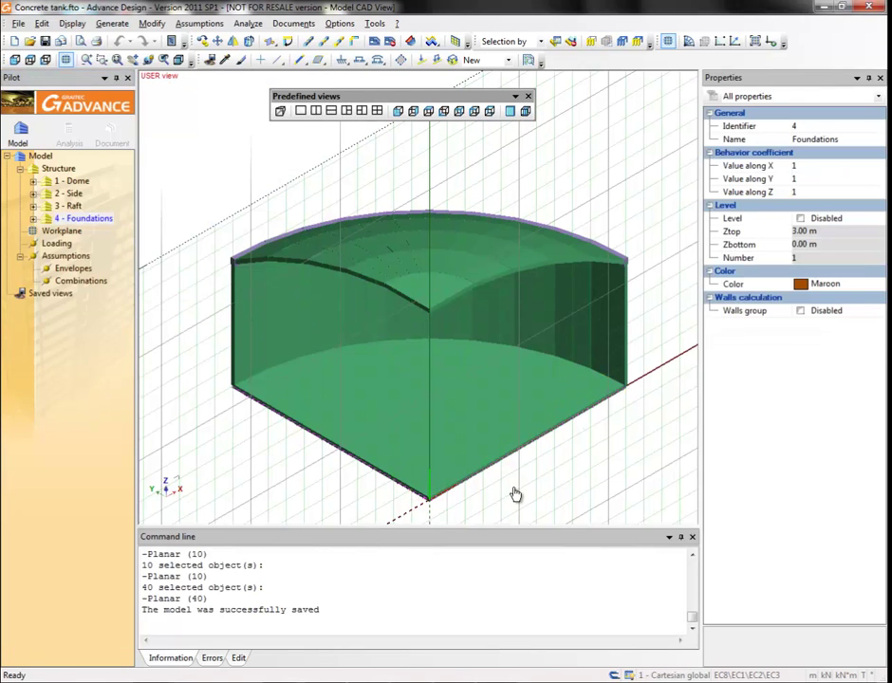
# Step: Create a Live Loads case family with 2 cases under Loading
pyautogui.click(59, 246)
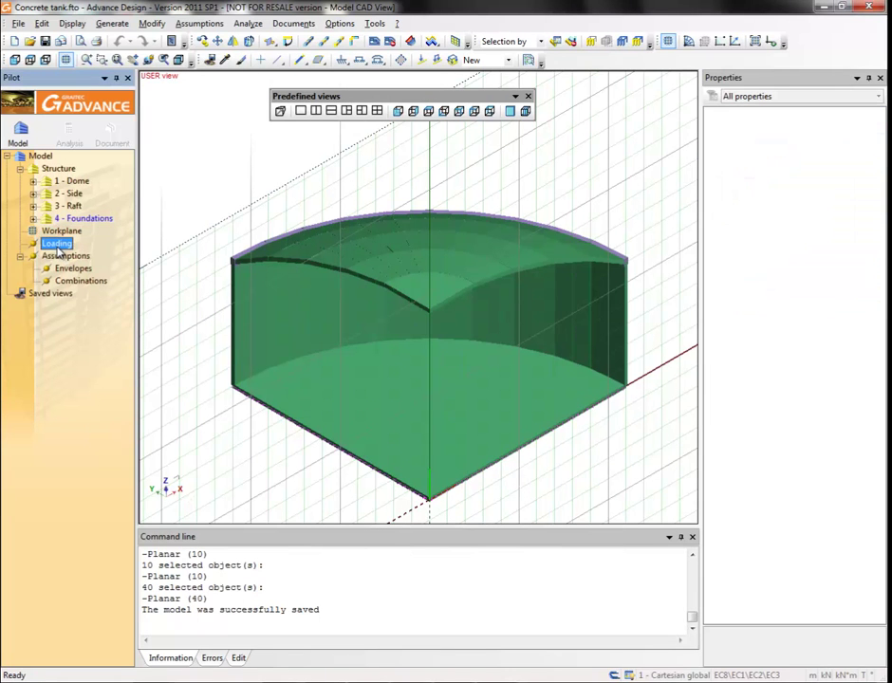
pyautogui.rightClick(57, 247)
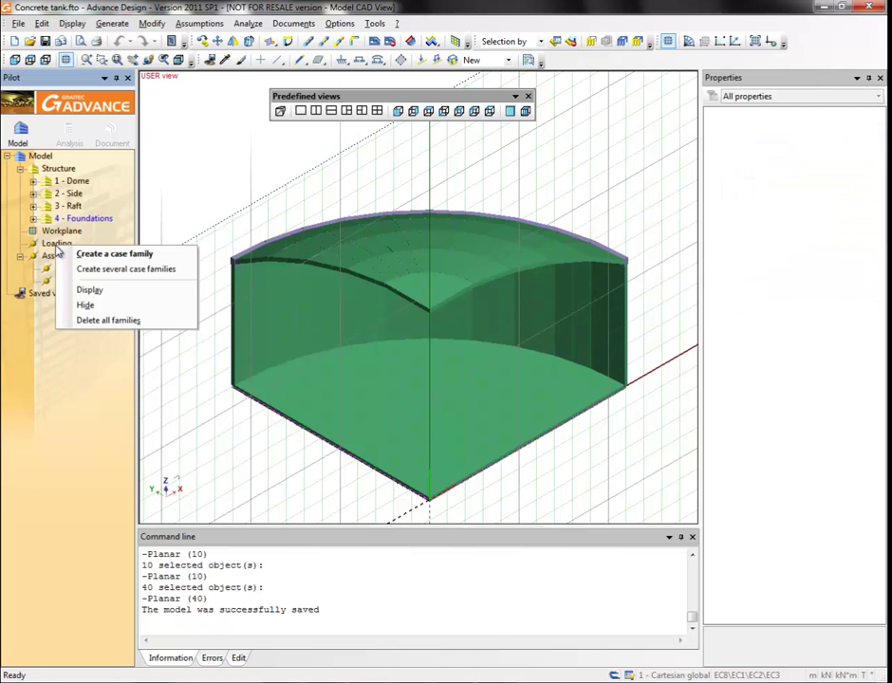
pyautogui.click(110, 270)
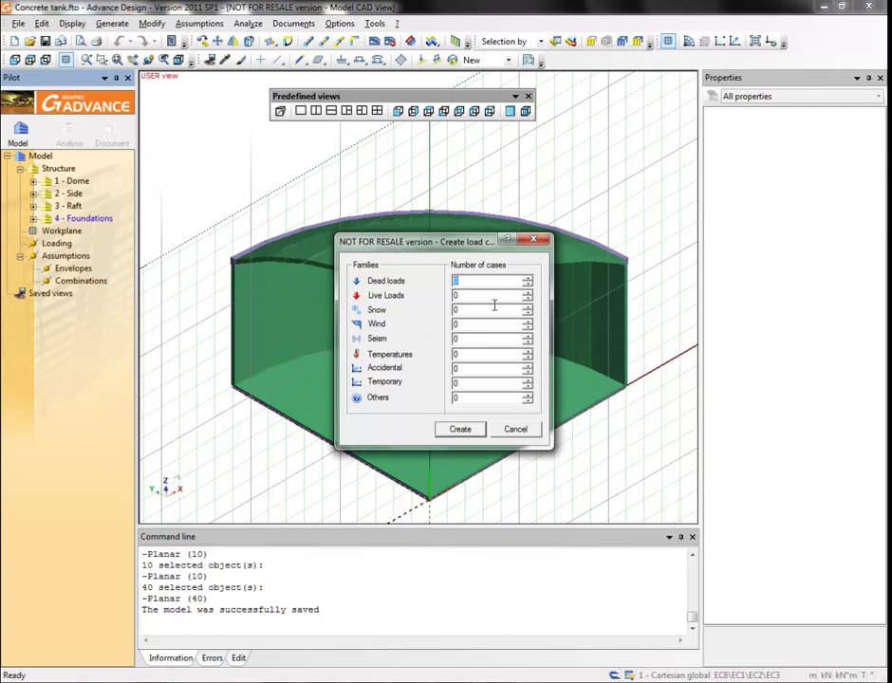
pyautogui.click(482, 299)
pyautogui.click(460, 430)
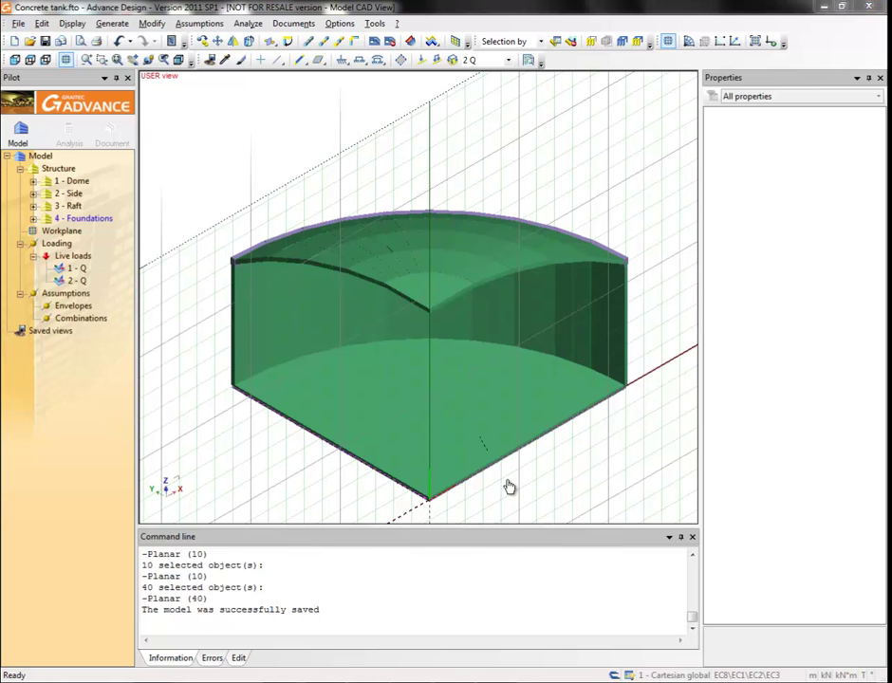
# Step: In case 1 - Q, start a local-axis planar load with FZ -58 and Coefficient3 0.35 on the wall
pyautogui.click(74, 269)
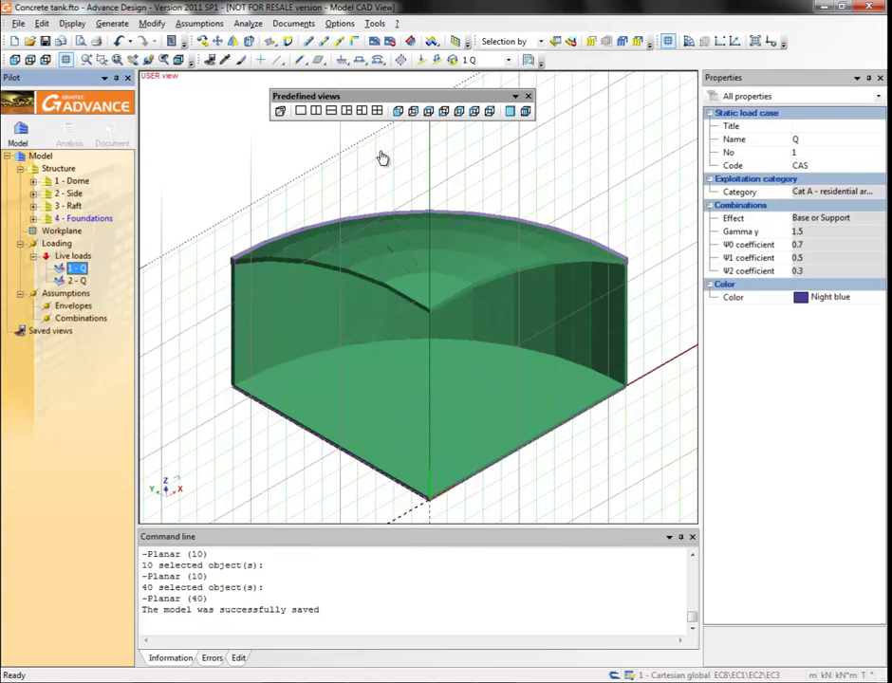
pyautogui.click(451, 61)
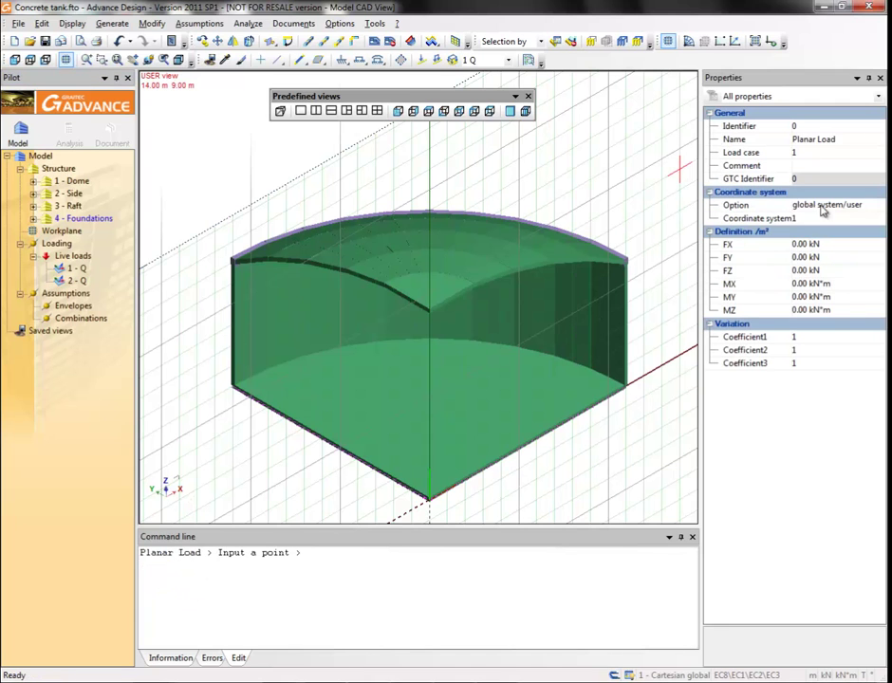
pyautogui.click(855, 206)
pyautogui.click(879, 206)
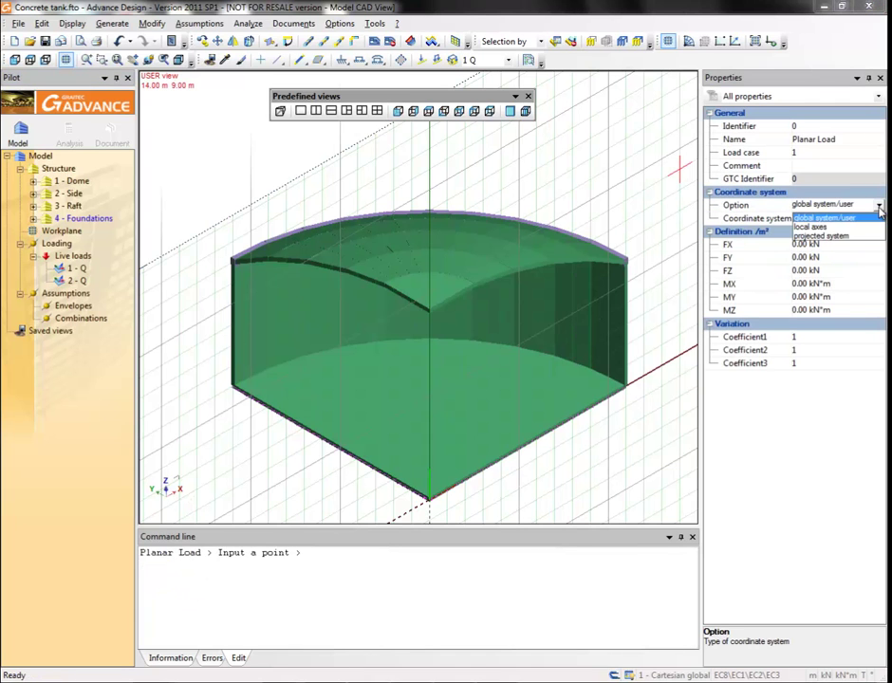
pyautogui.click(818, 228)
pyautogui.click(802, 272)
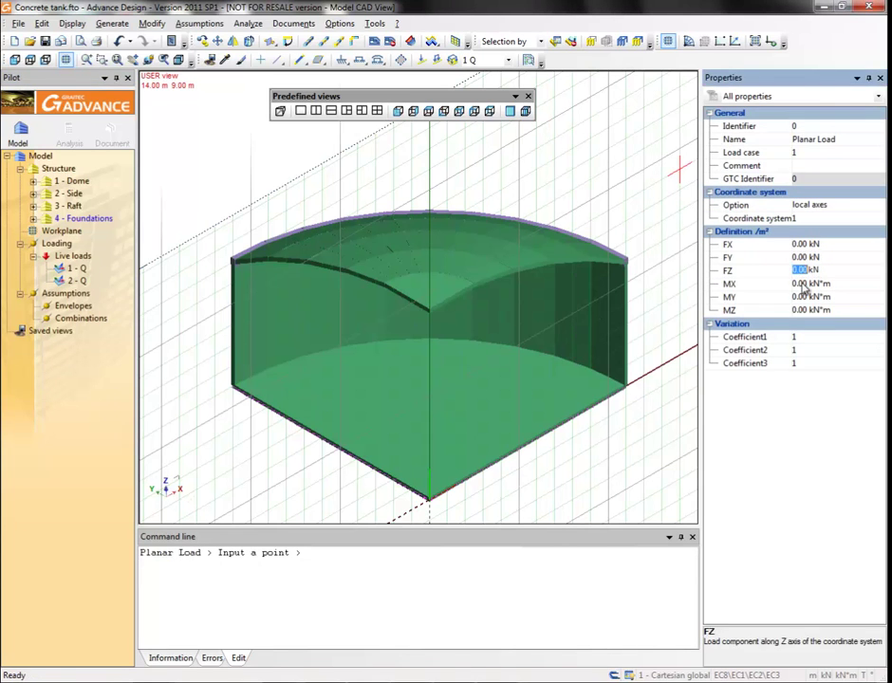
pyautogui.write('-58')
pyautogui.click(811, 367)
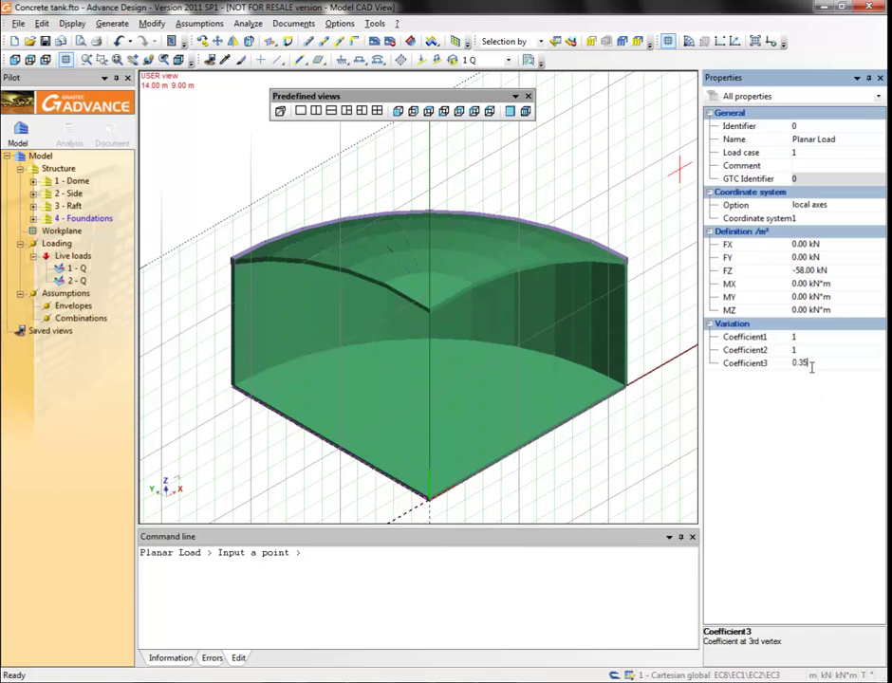
pyautogui.click(750, 324)
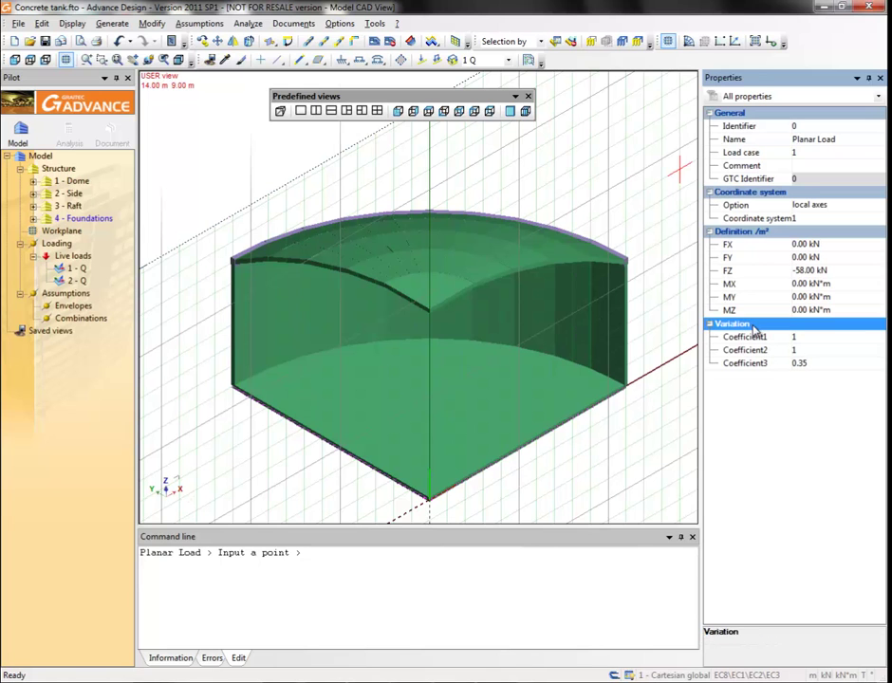
pyautogui.click(460, 112)
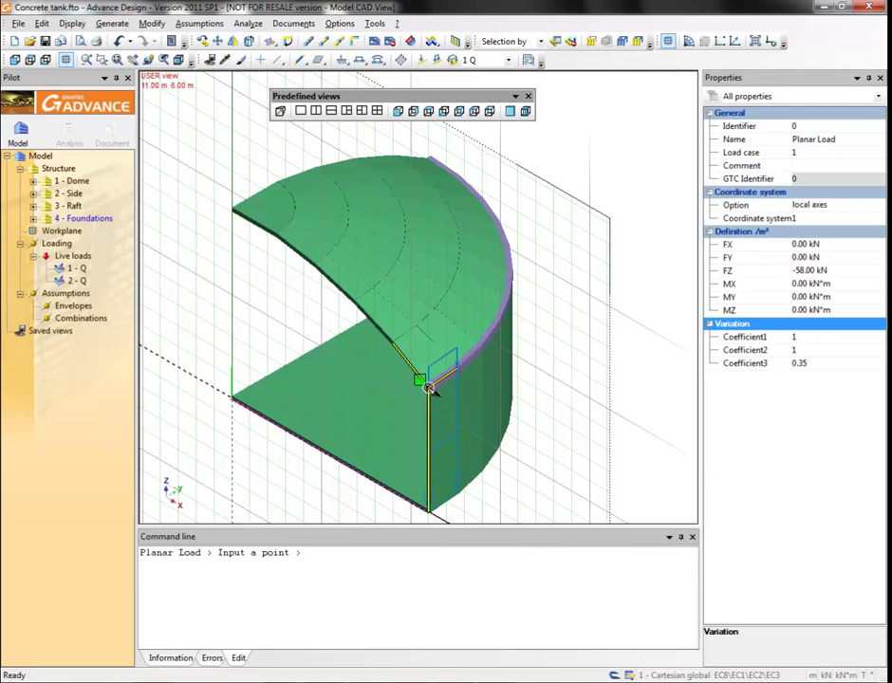
pyautogui.click(429, 388)
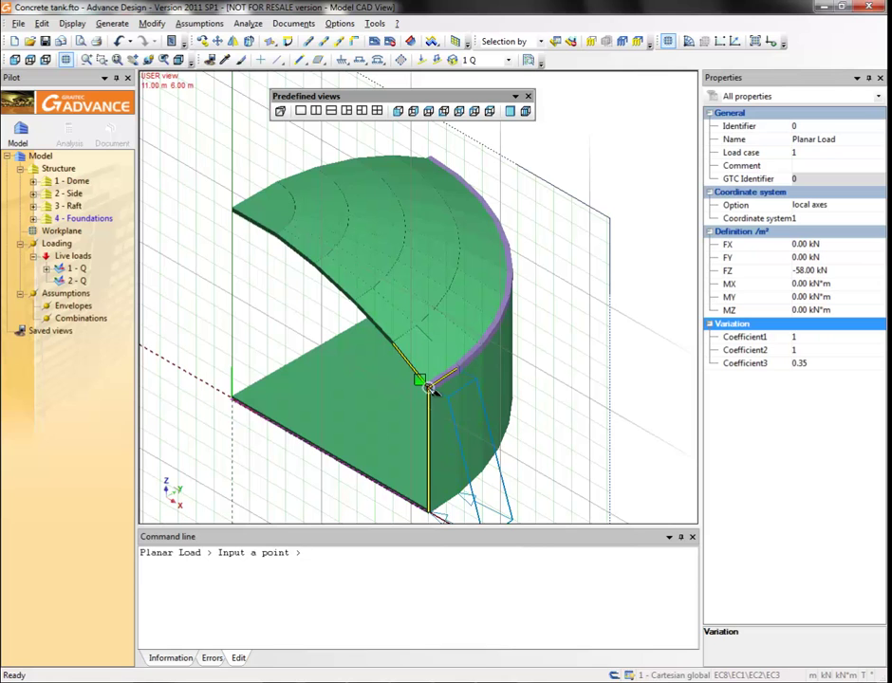
# Step: Complete the wall load at its bottom corner, then create nine copies rotated 9° each around the tank
pyautogui.click(508, 486)
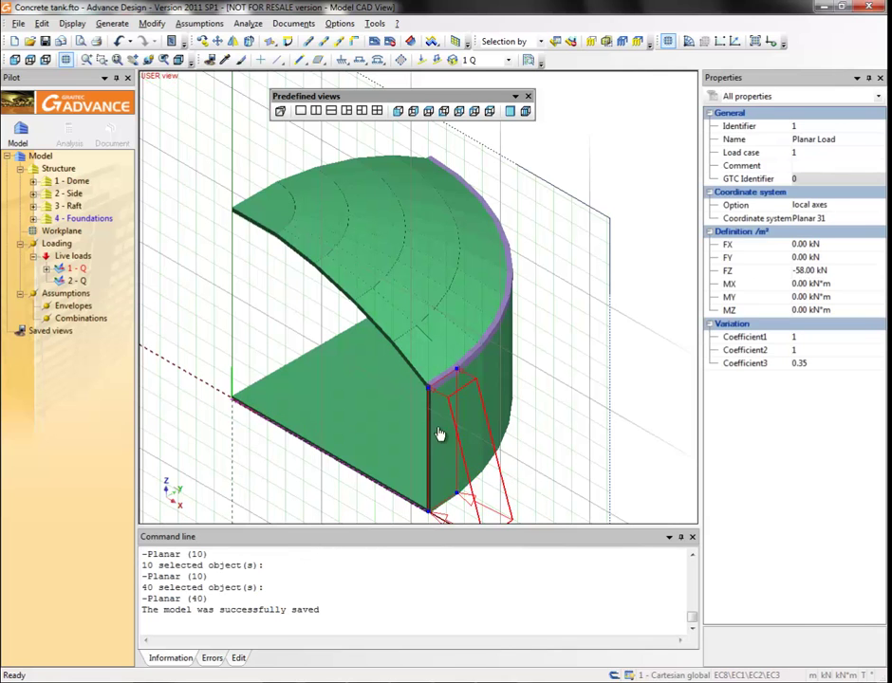
pyautogui.click(210, 60)
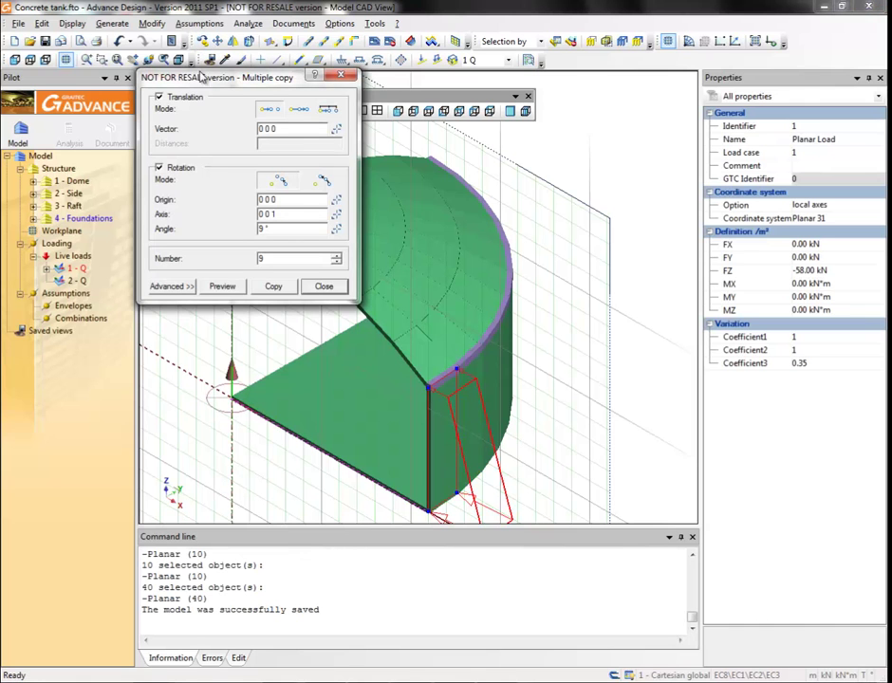
pyautogui.click(223, 286)
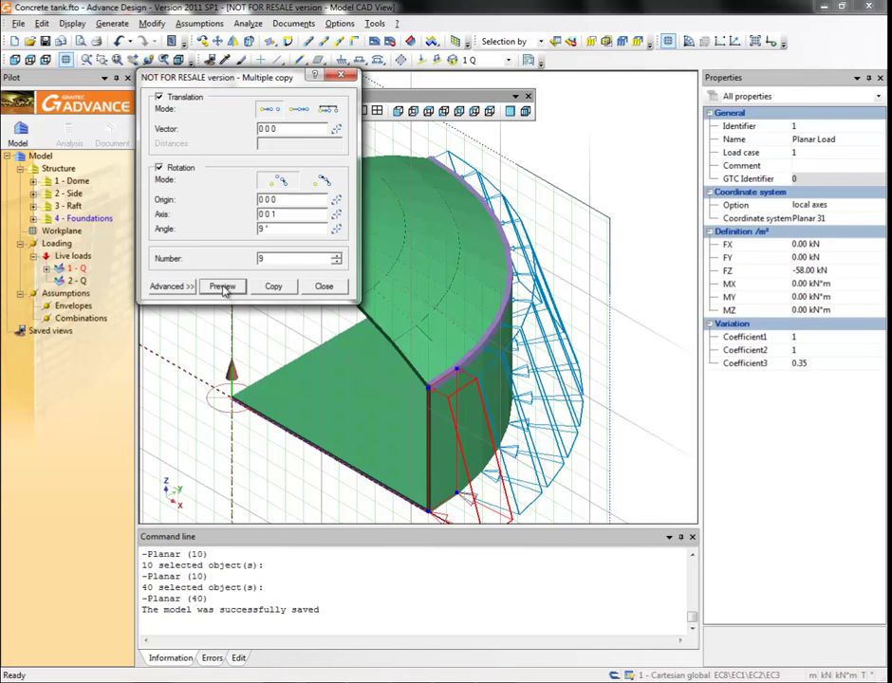
pyautogui.click(280, 294)
pyautogui.click(324, 287)
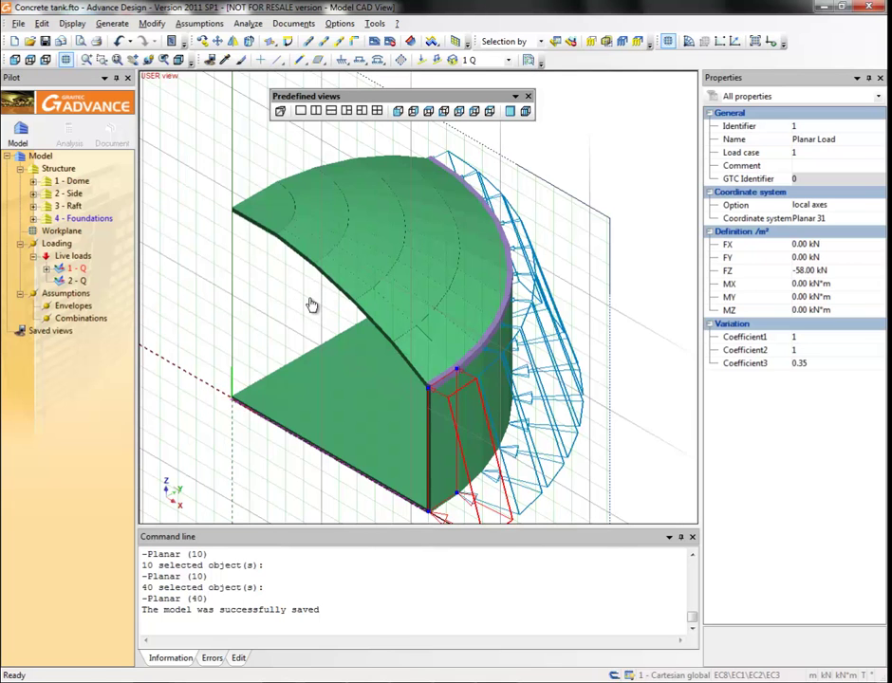
pyautogui.press('Escape')
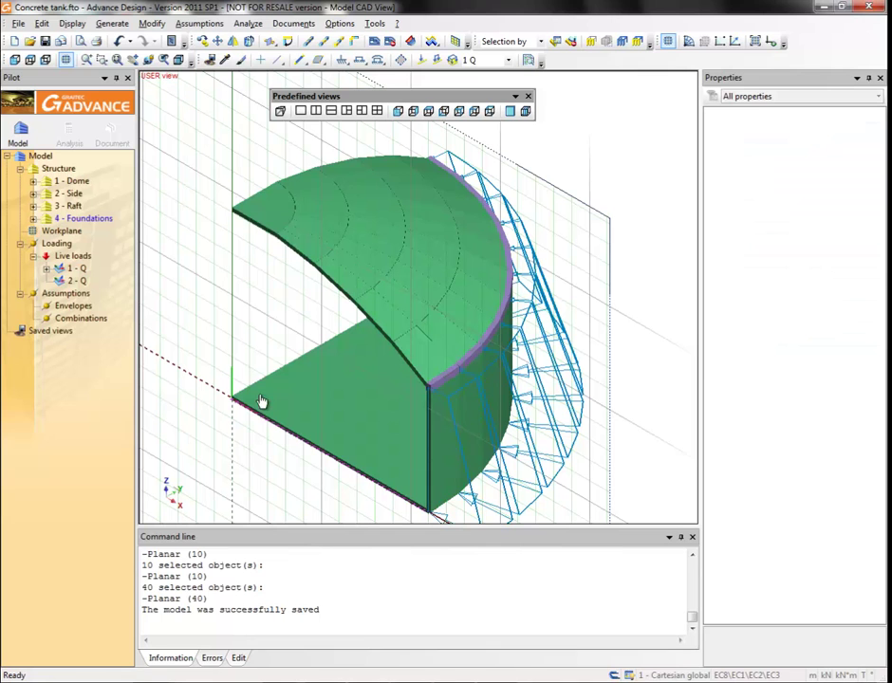
# Step: In load case 2 - Q, start a new planar load with FZ set to 98
pyautogui.click(75, 281)
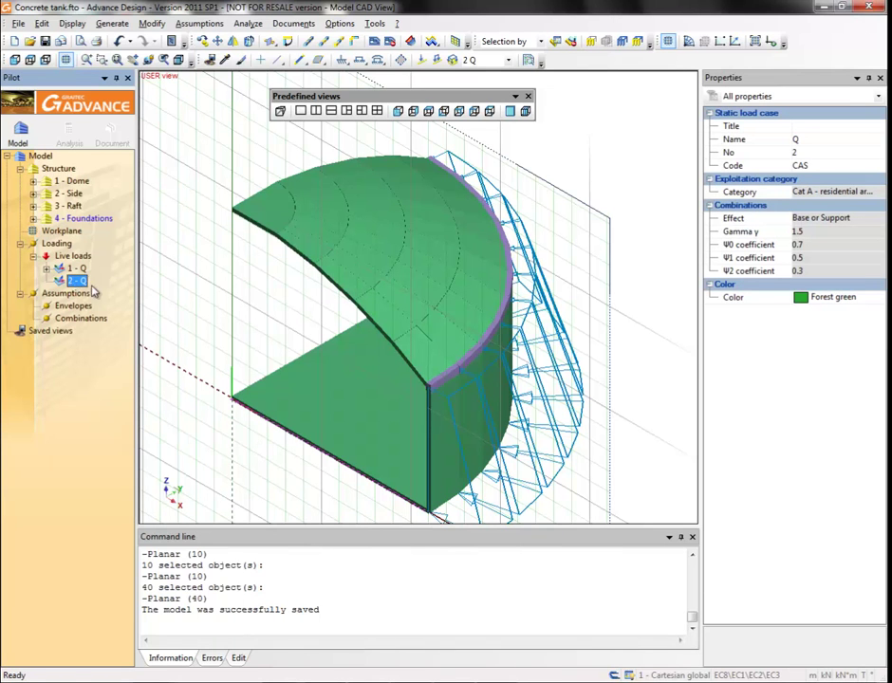
pyautogui.click(328, 45)
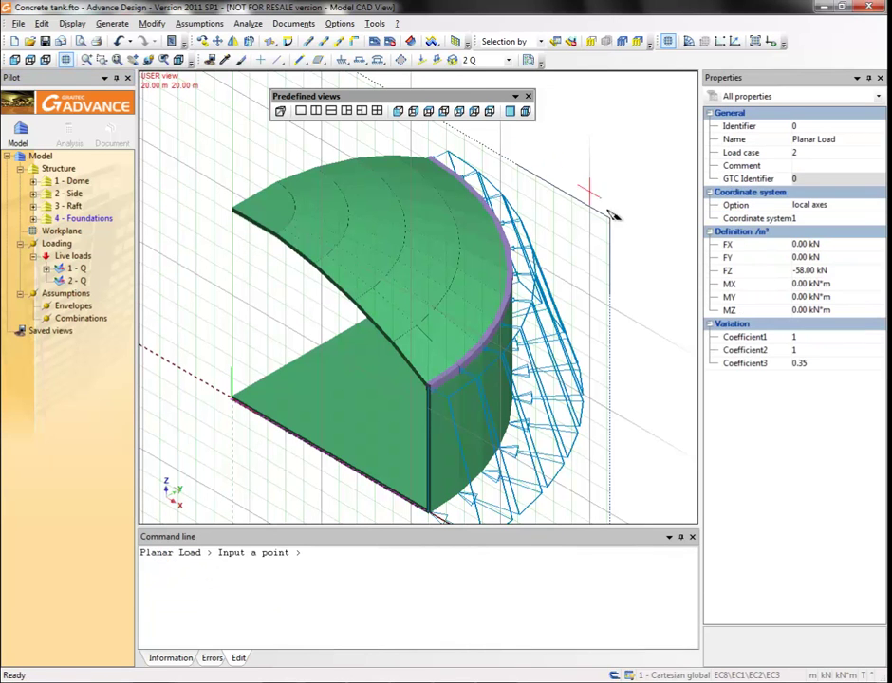
pyautogui.click(811, 272)
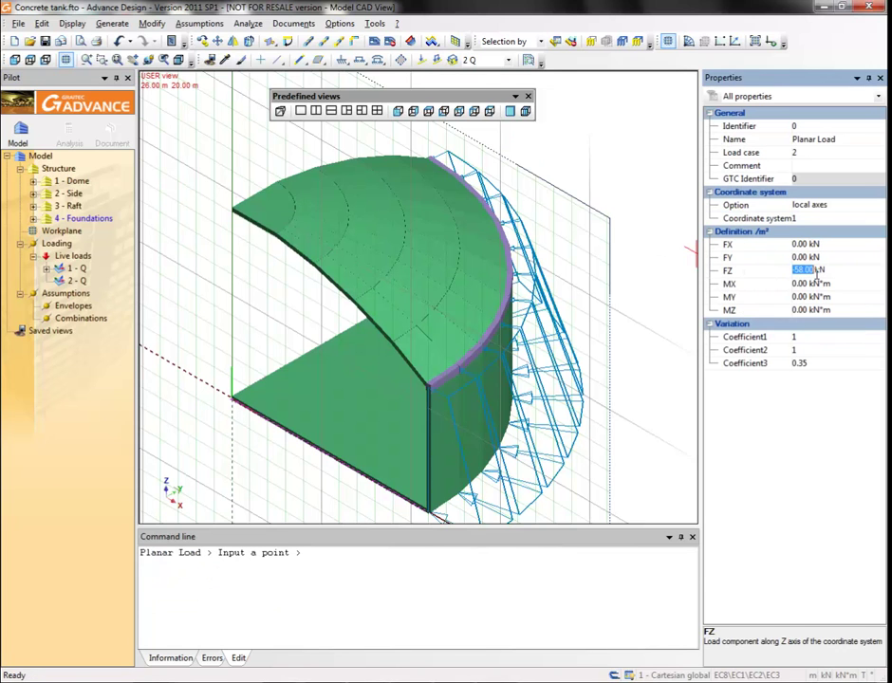
pyautogui.write('98')
pyautogui.click(760, 325)
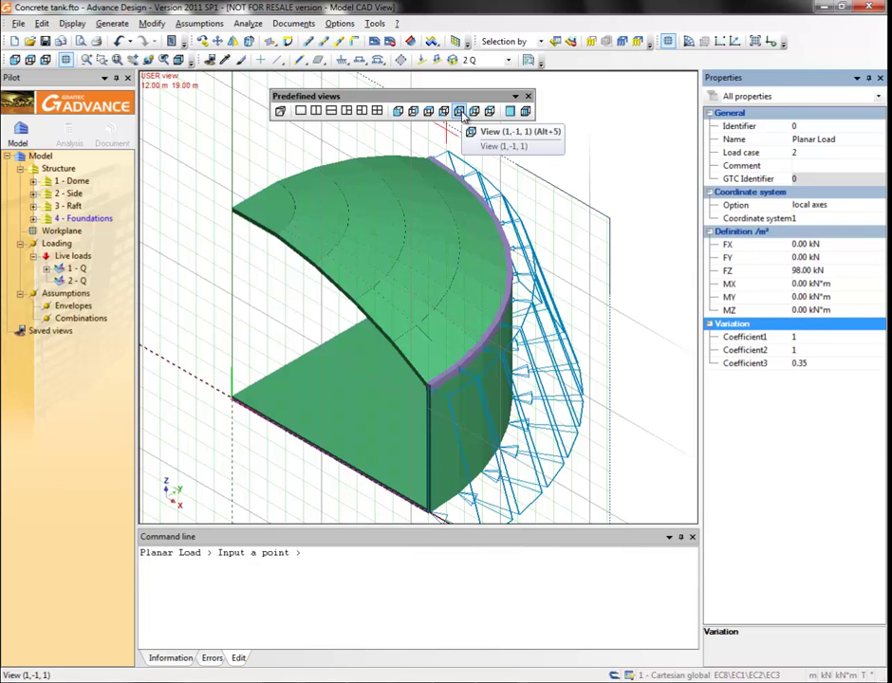
# Step: Turn the view toward the tank corner and place the tapered load between the wall corners
pyautogui.click(460, 114)
pyautogui.click(464, 114)
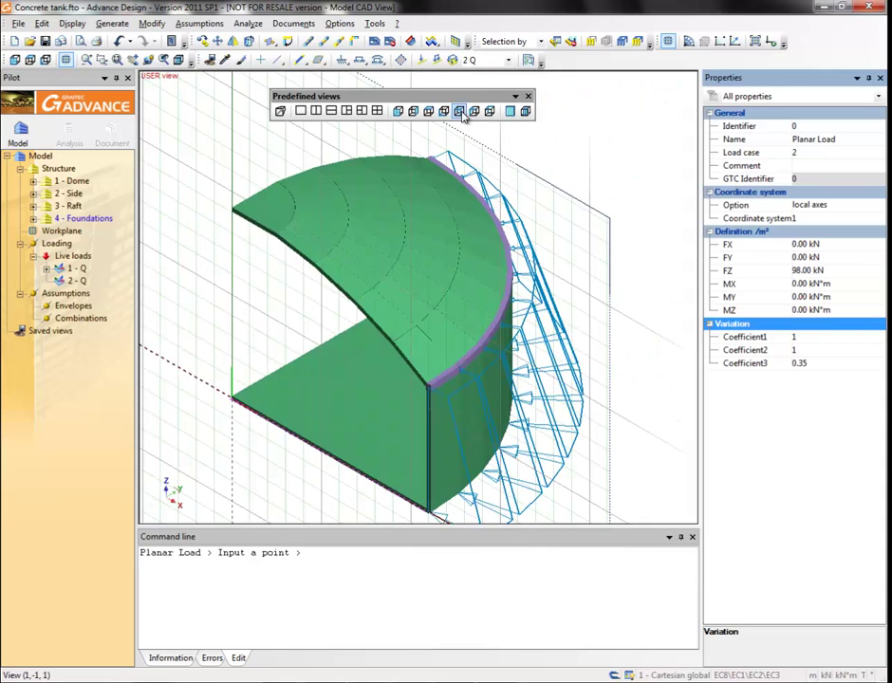
pyautogui.click(475, 111)
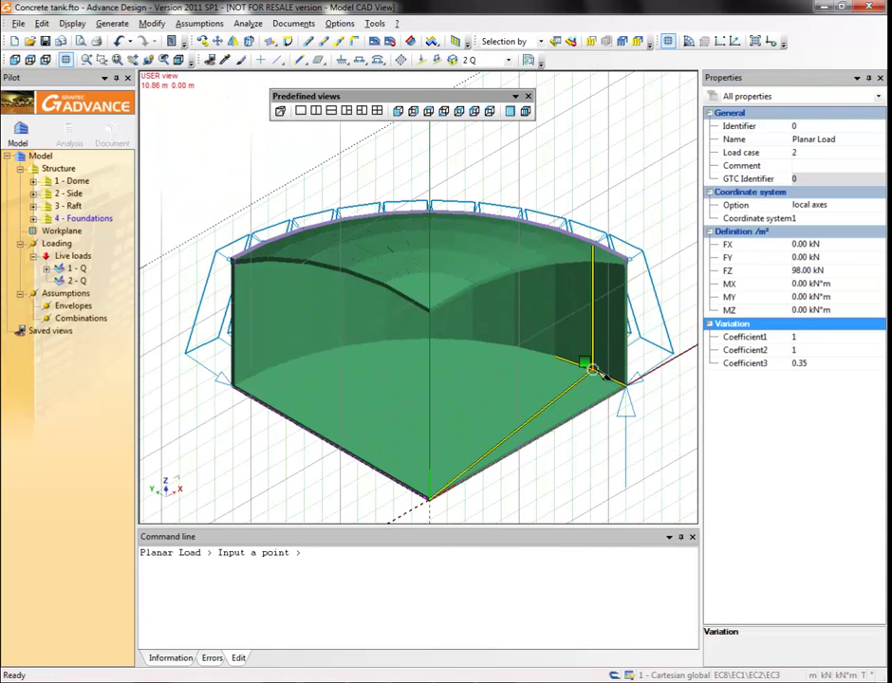
pyautogui.click(591, 370)
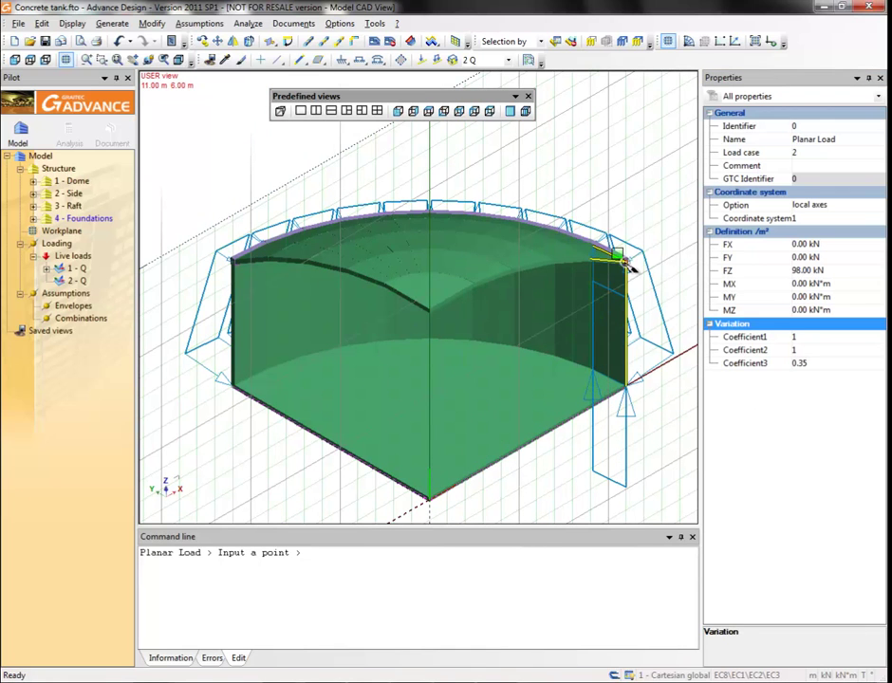
pyautogui.click(628, 269)
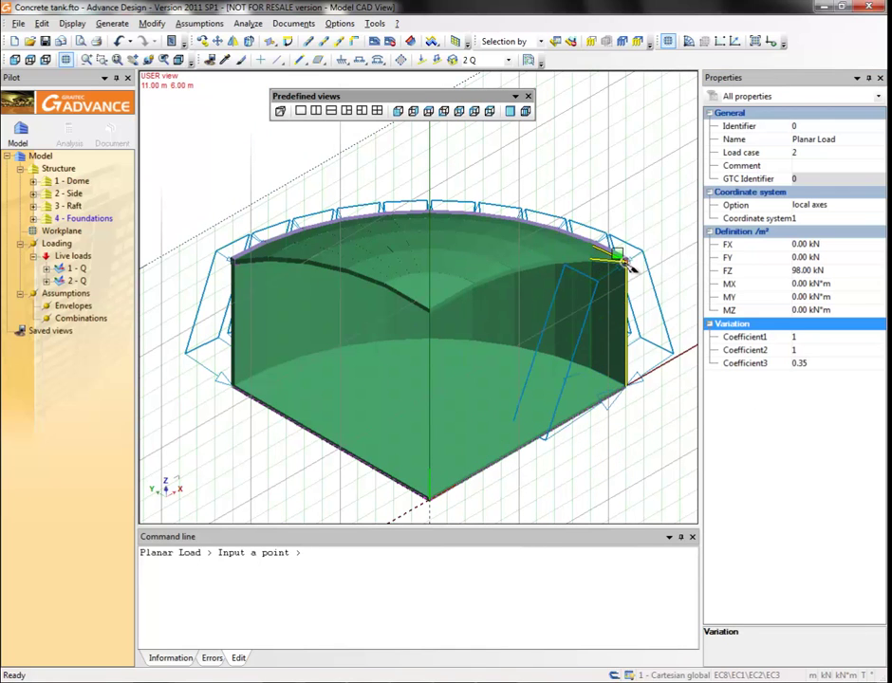
pyautogui.click(613, 465)
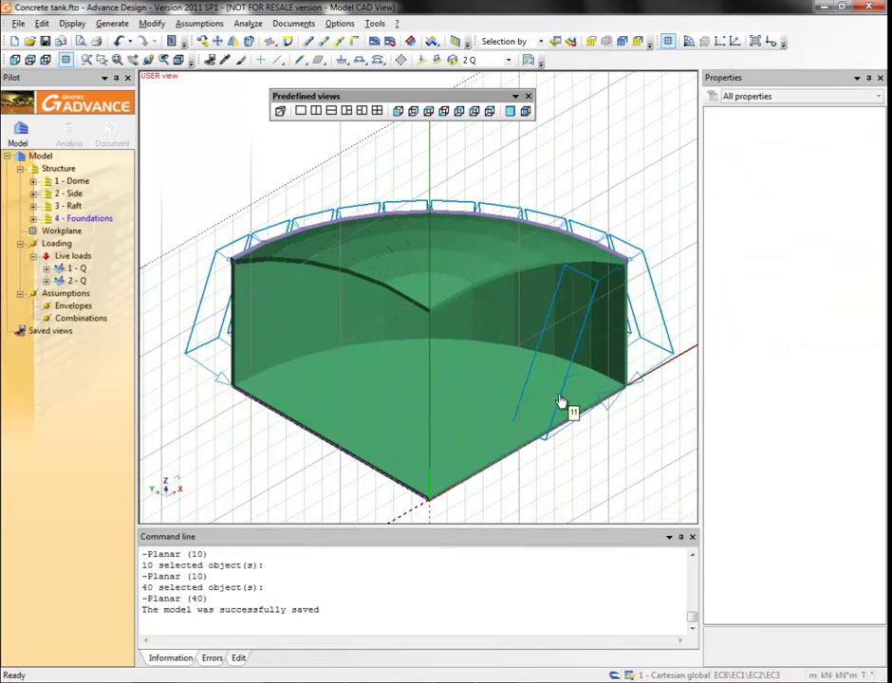
# Step: Copy the new 98 kN/m² wall load nine times, each rotated another 9°
pyautogui.click(566, 407)
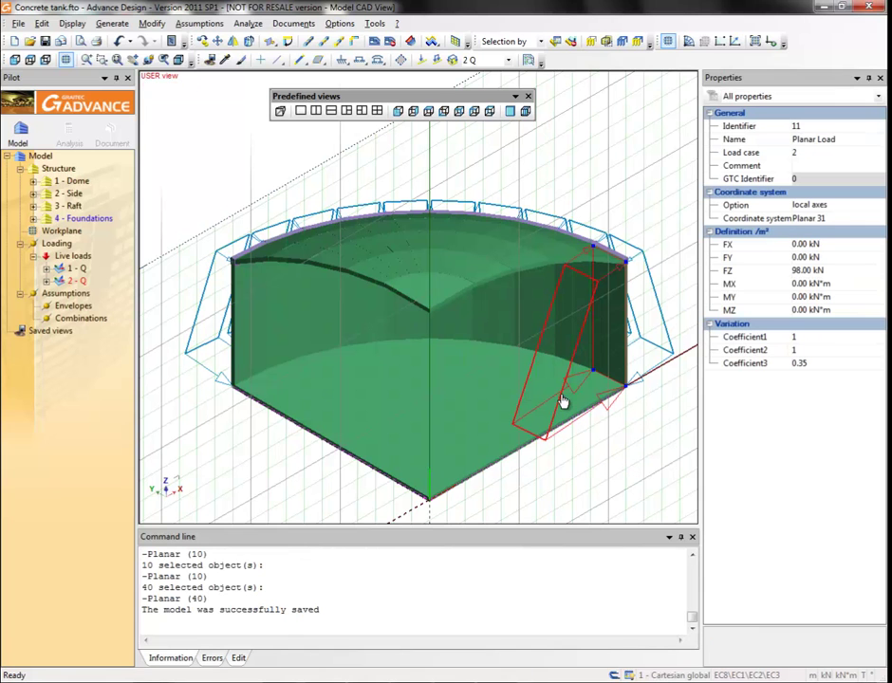
pyautogui.click(202, 42)
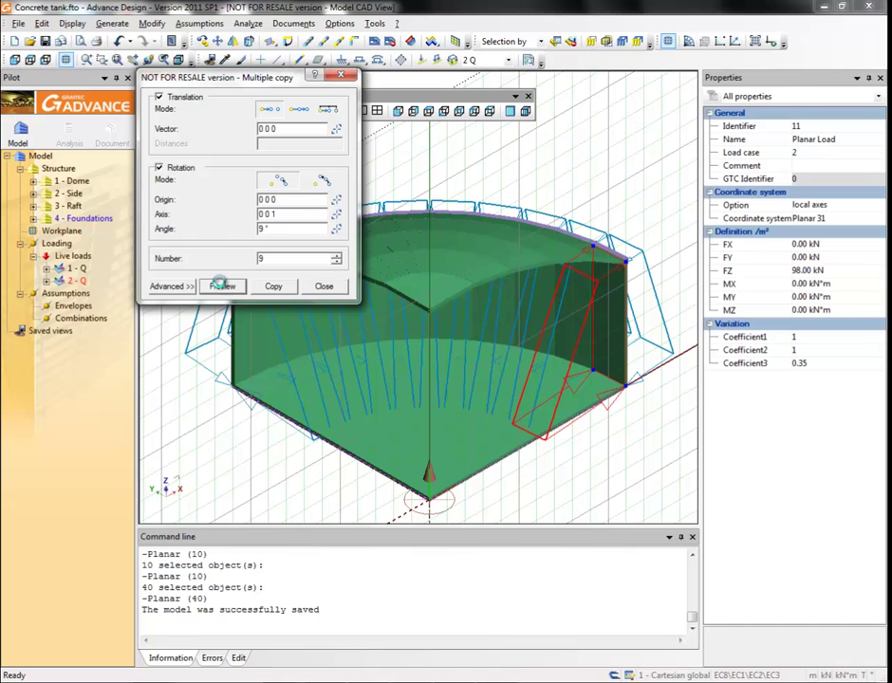
pyautogui.click(222, 286)
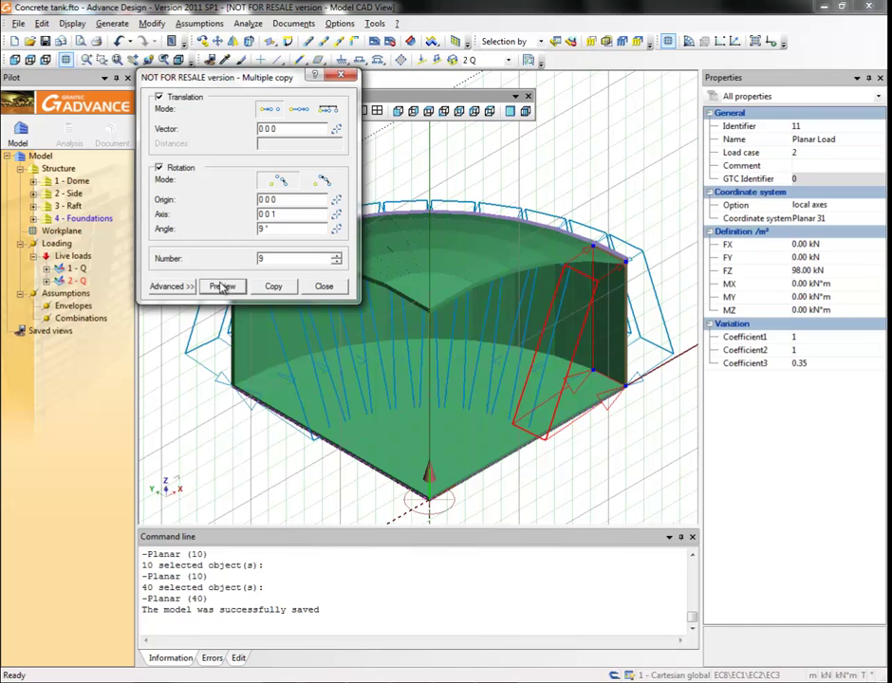
pyautogui.click(275, 288)
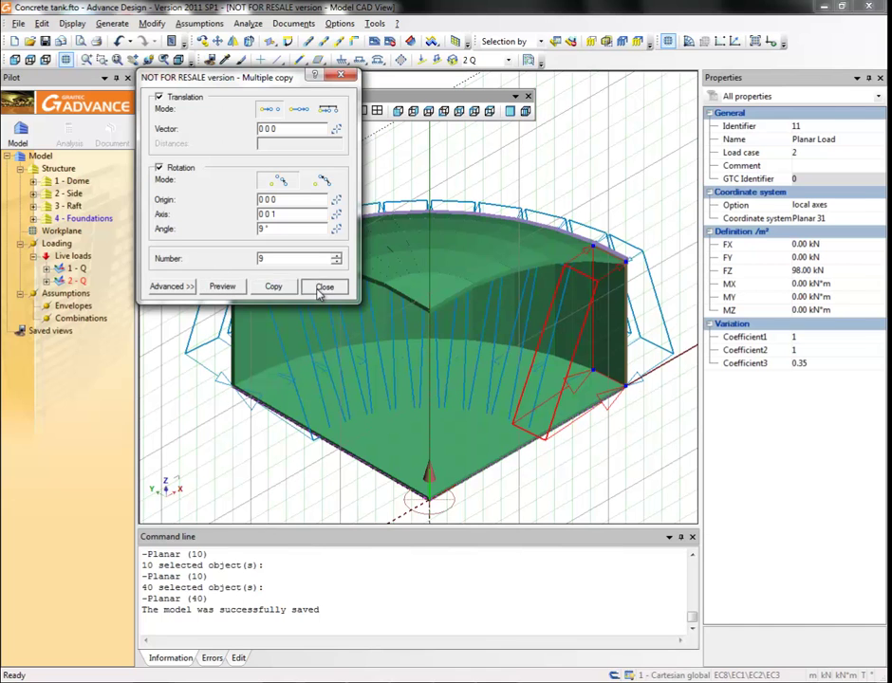
pyautogui.click(319, 290)
# Step: Start a raft planar load with Coefficient3 set to 1 and FZ of -98
pyautogui.press('Escape')
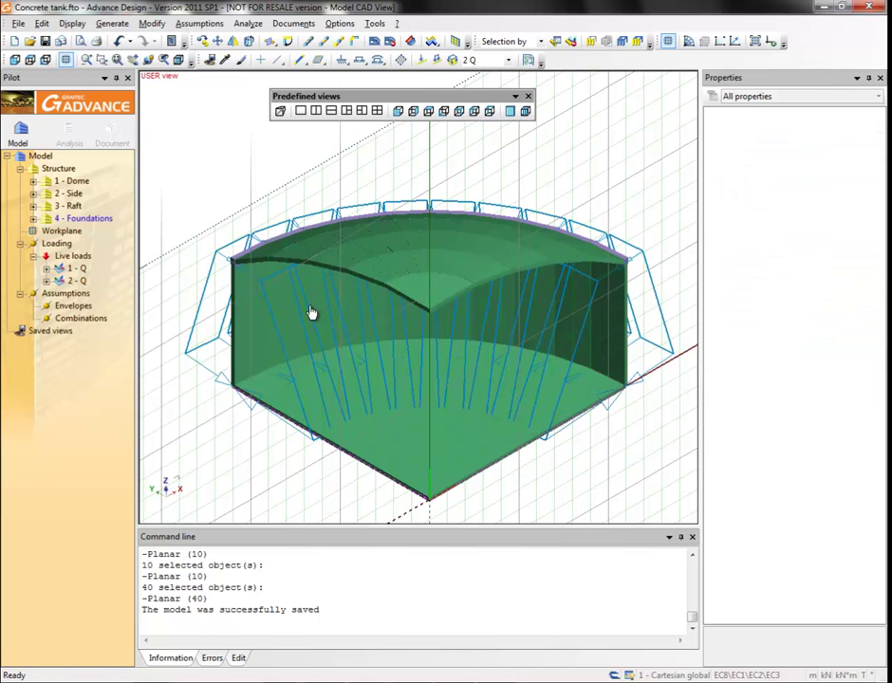
pyautogui.click(454, 63)
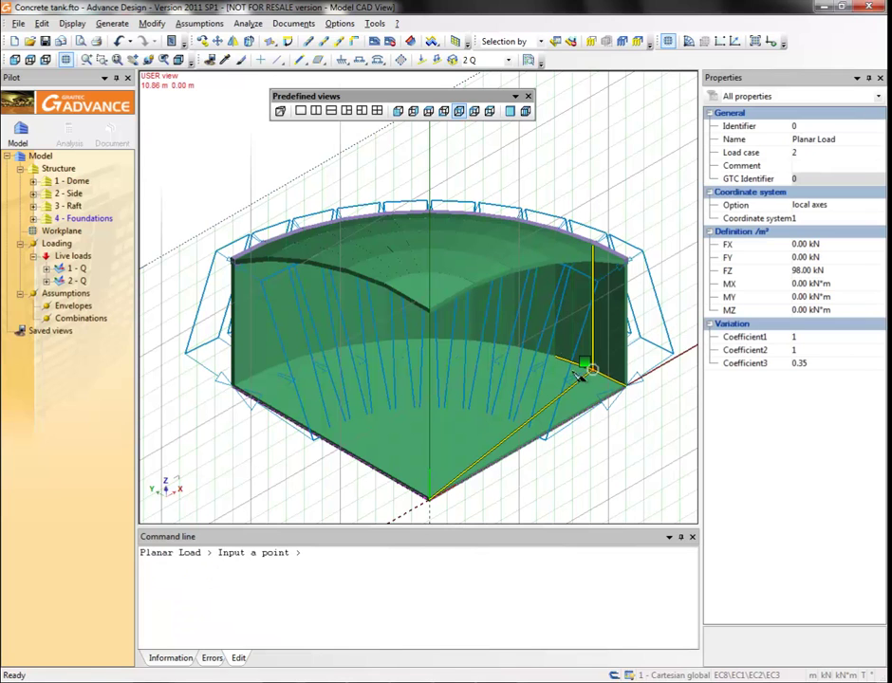
pyautogui.click(816, 363)
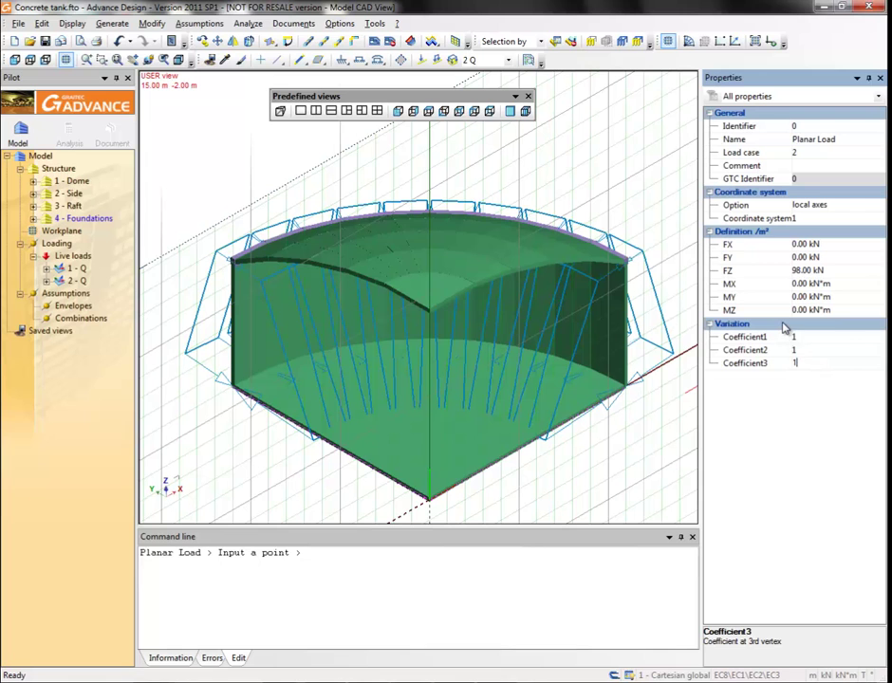
pyautogui.click(784, 325)
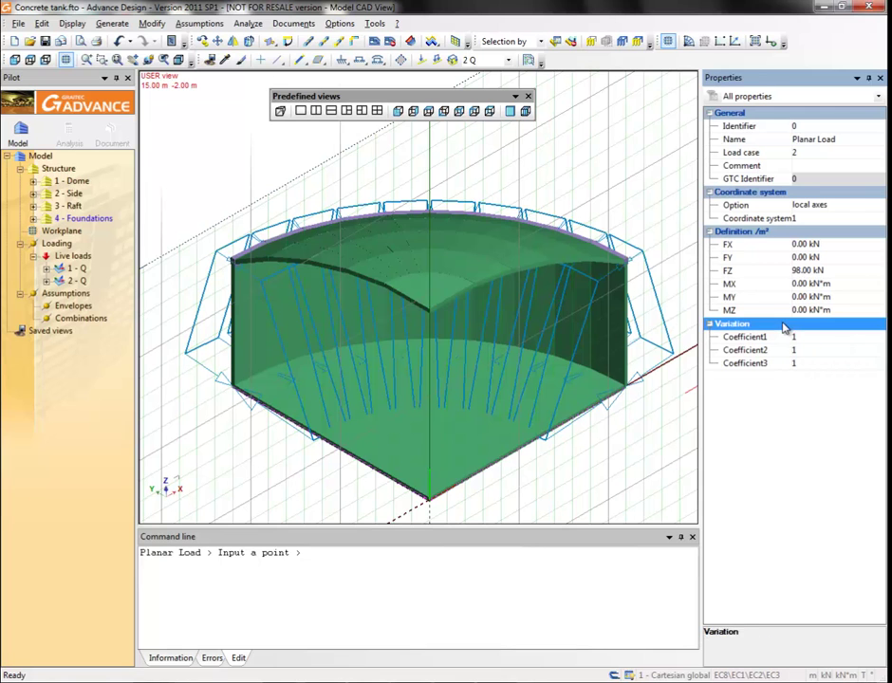
pyautogui.click(796, 272)
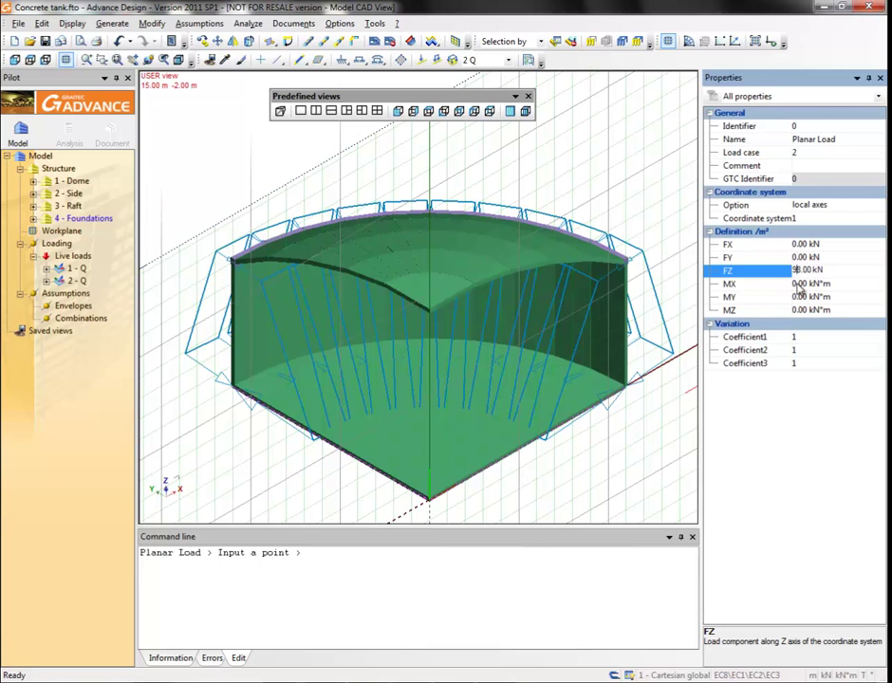
pyautogui.write('-')
pyautogui.click(429, 498)
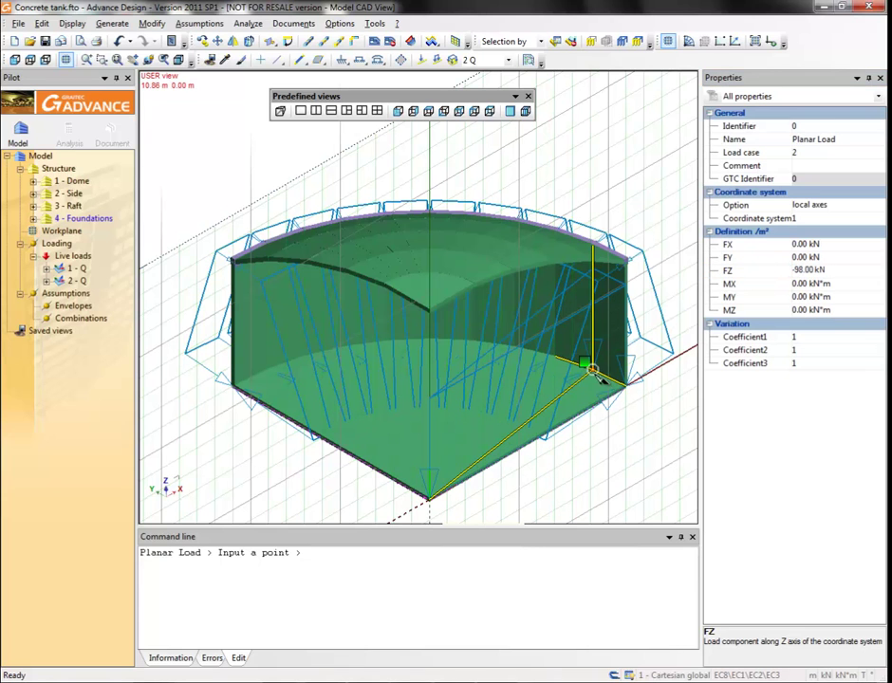
# Step: Place the raft load's corner point and copy it nine times at 9° steps
pyautogui.click(592, 370)
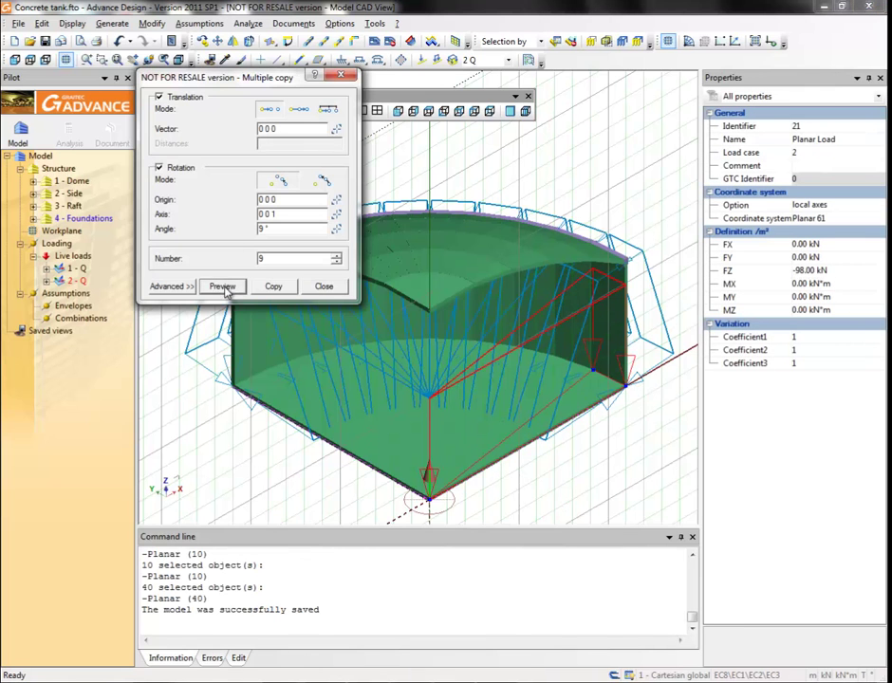
pyautogui.click(274, 285)
pyautogui.click(324, 285)
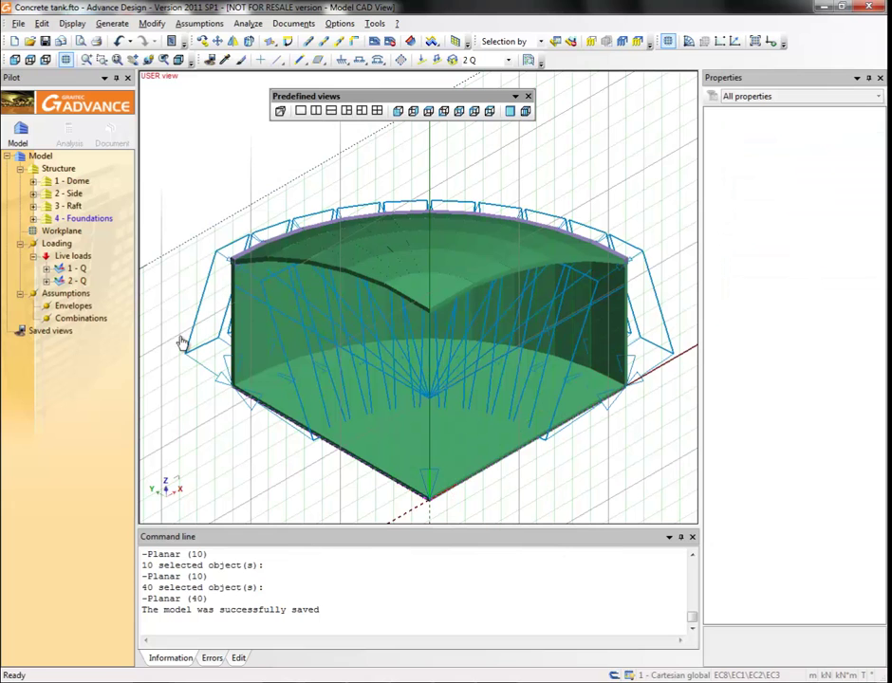
# Step: Add combination 101 as 1x[1 Q] + 1x[2 Q] in the Combinations properties
pyautogui.click(81, 320)
pyautogui.rightClick(80, 323)
pyautogui.click(116, 332)
pyautogui.click(182, 432)
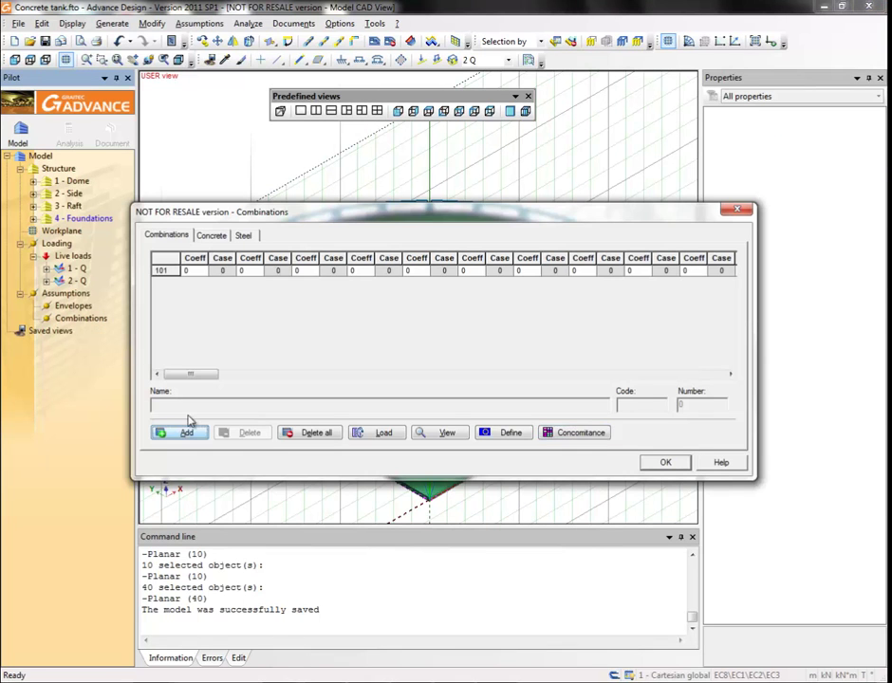
pyautogui.click(203, 272)
pyautogui.write('1')
pyautogui.click(245, 272)
pyautogui.write('1')
pyautogui.click(278, 271)
pyautogui.write('2')
pyautogui.click(366, 405)
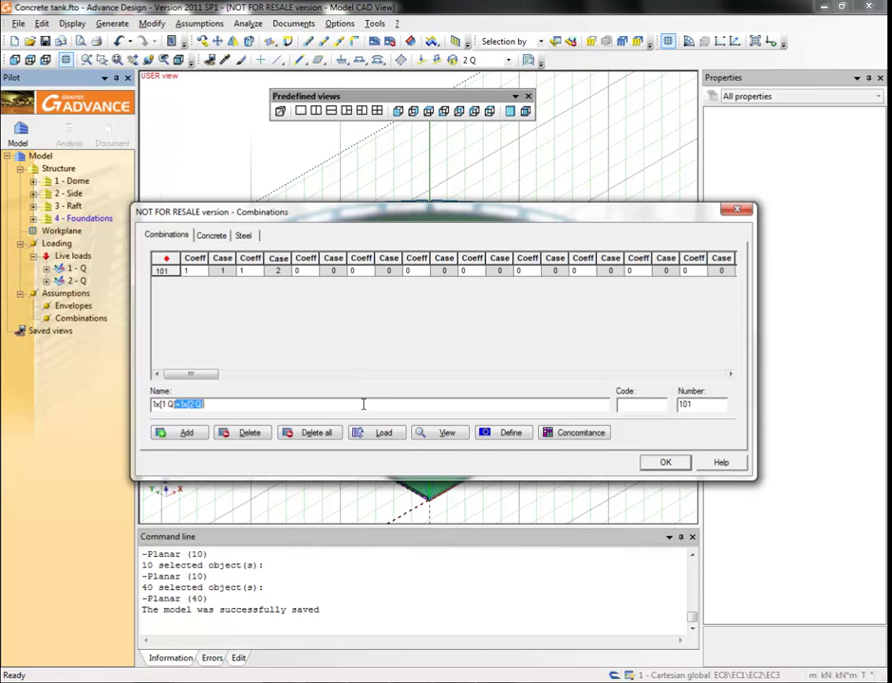
pyautogui.click(661, 464)
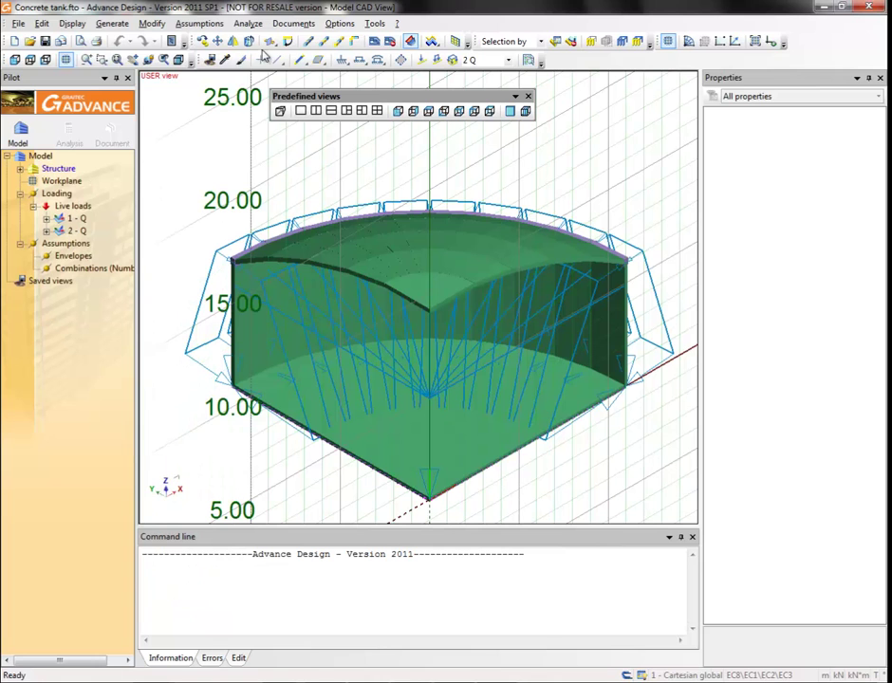
# Step: Run the Calculation sequence with Mesh ticked, accepting the warnings to mesh the tank
pyautogui.click(250, 24)
pyautogui.click(263, 36)
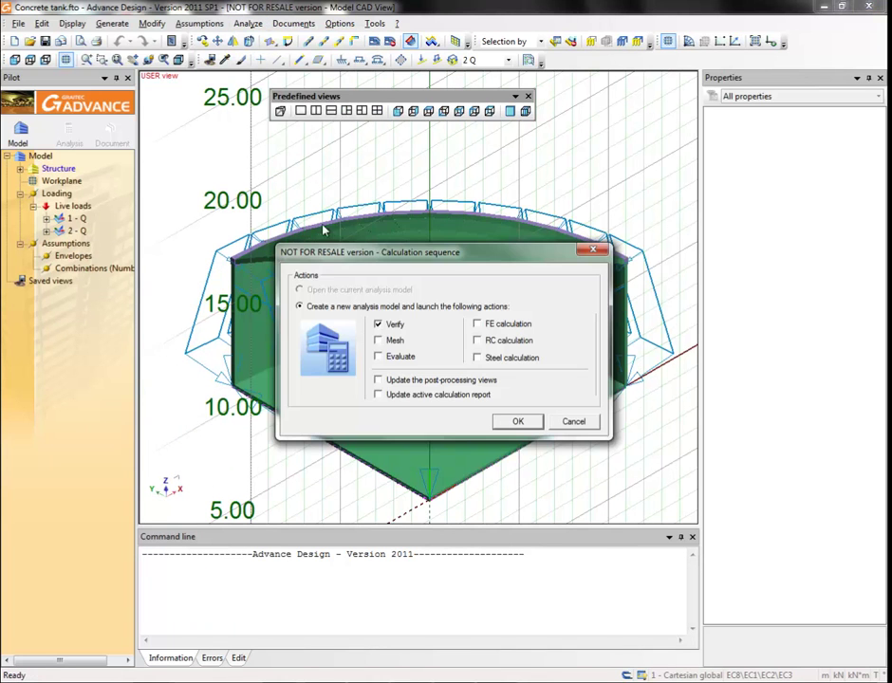
pyautogui.click(388, 341)
pyautogui.click(513, 424)
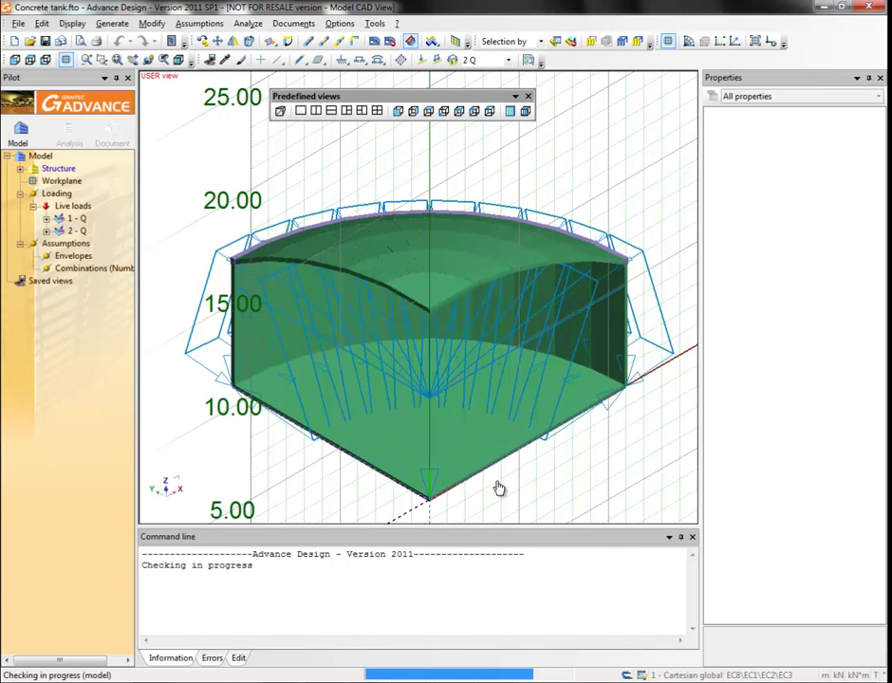
pyautogui.click(408, 380)
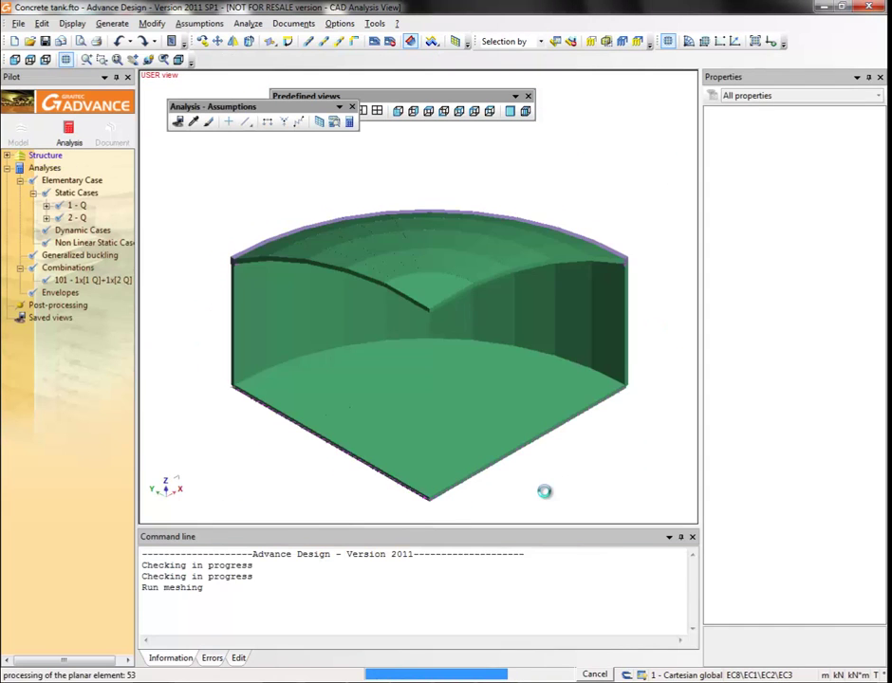
# Step: Hide the support symbols, switch to ghost display, and hide the mesh lines
pyautogui.rightClick(544, 489)
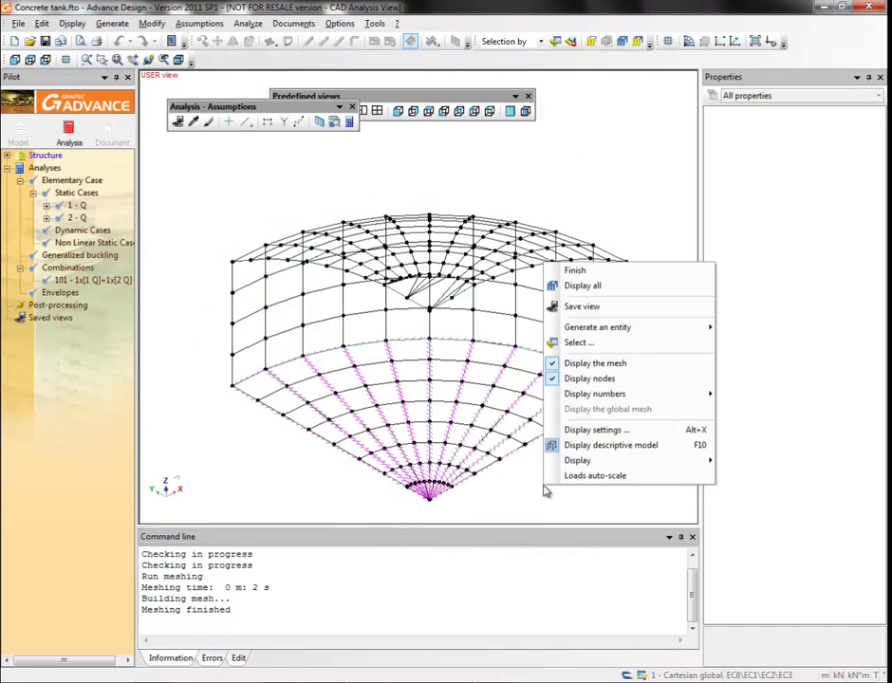
pyautogui.moveTo(584, 465)
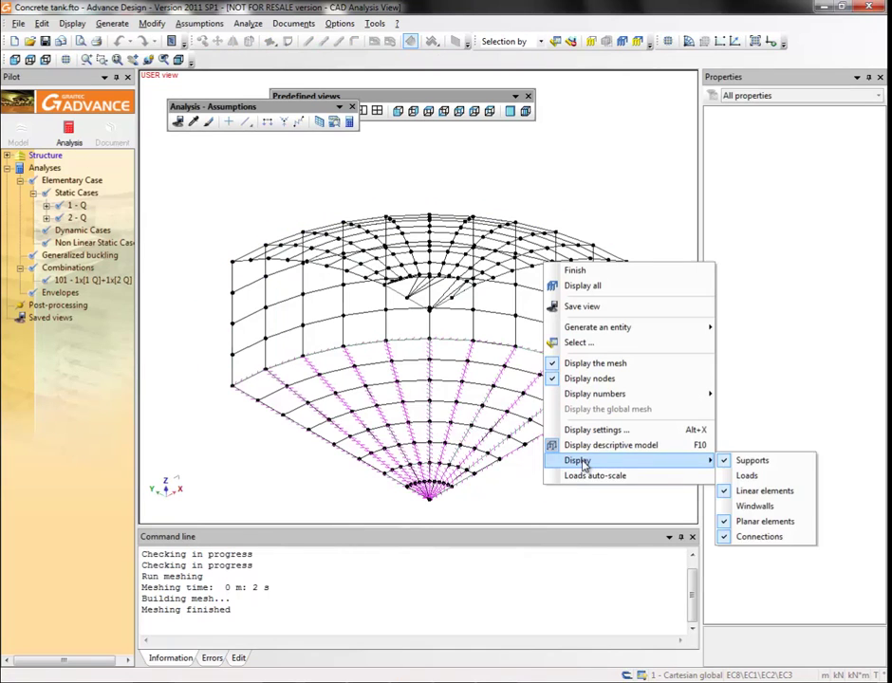
pyautogui.click(750, 462)
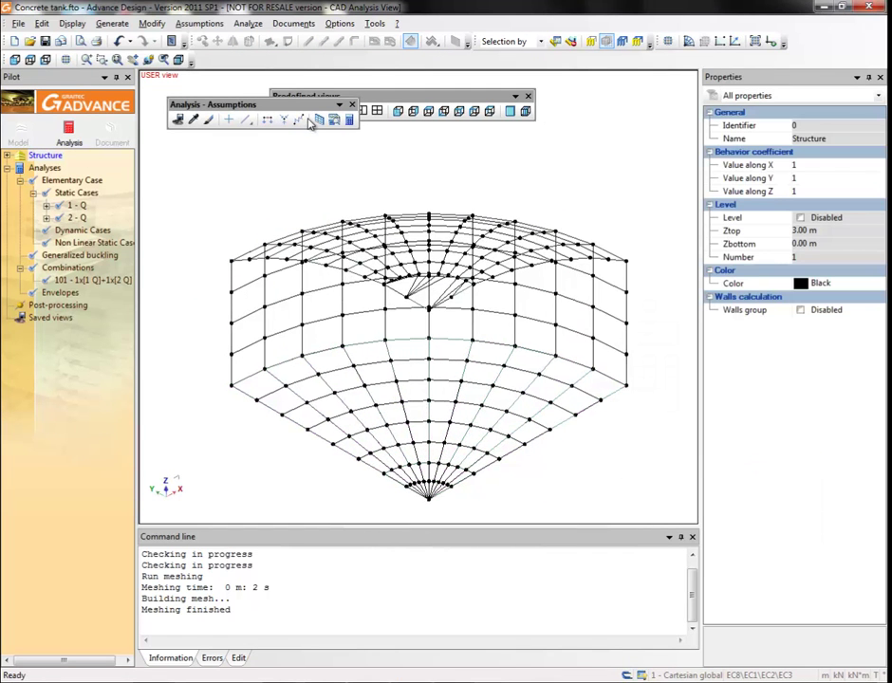
pyautogui.rightClick(312, 120)
pyautogui.click(351, 285)
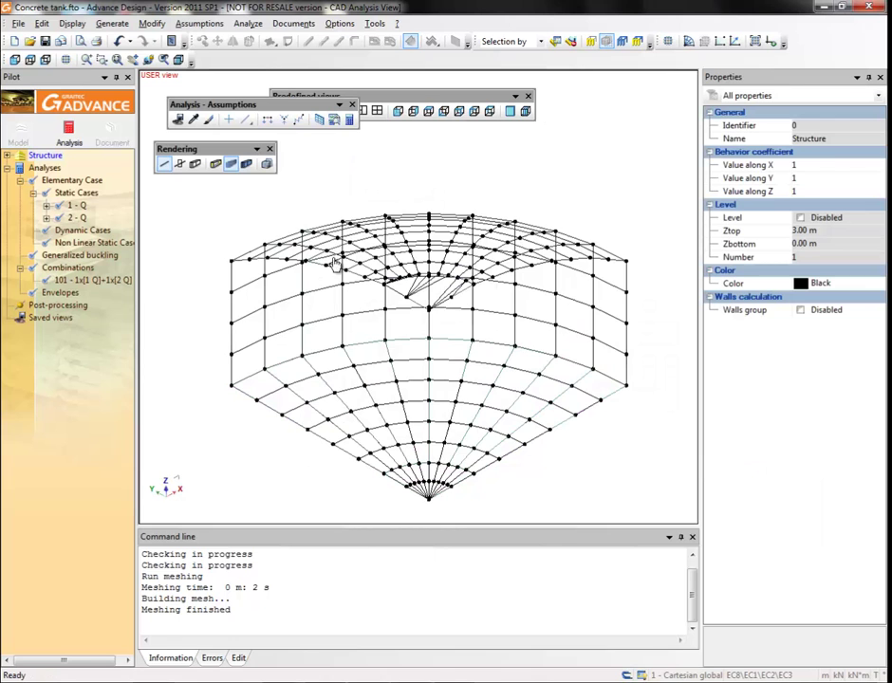
pyautogui.click(269, 165)
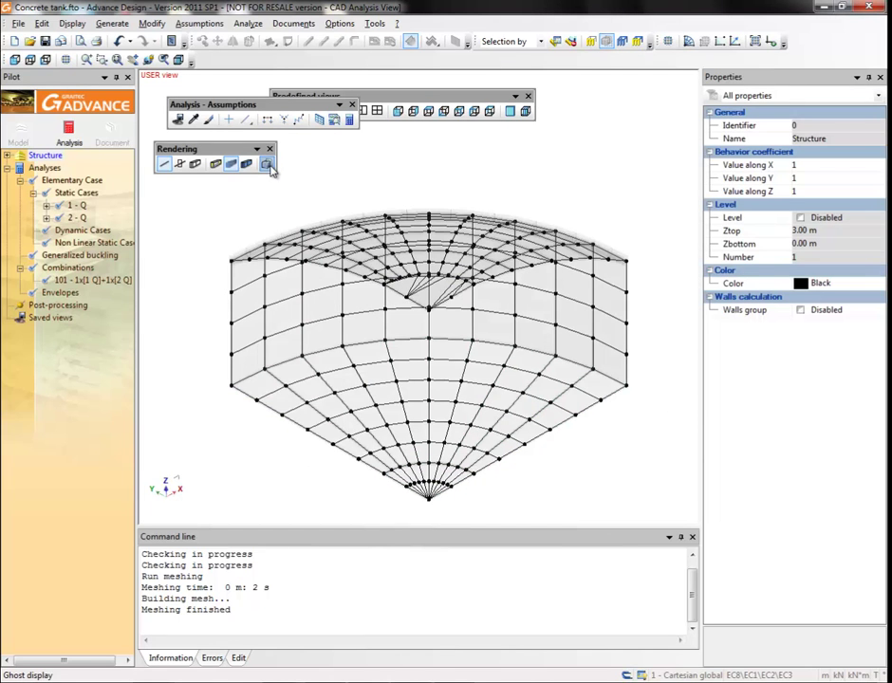
pyautogui.rightClick(233, 225)
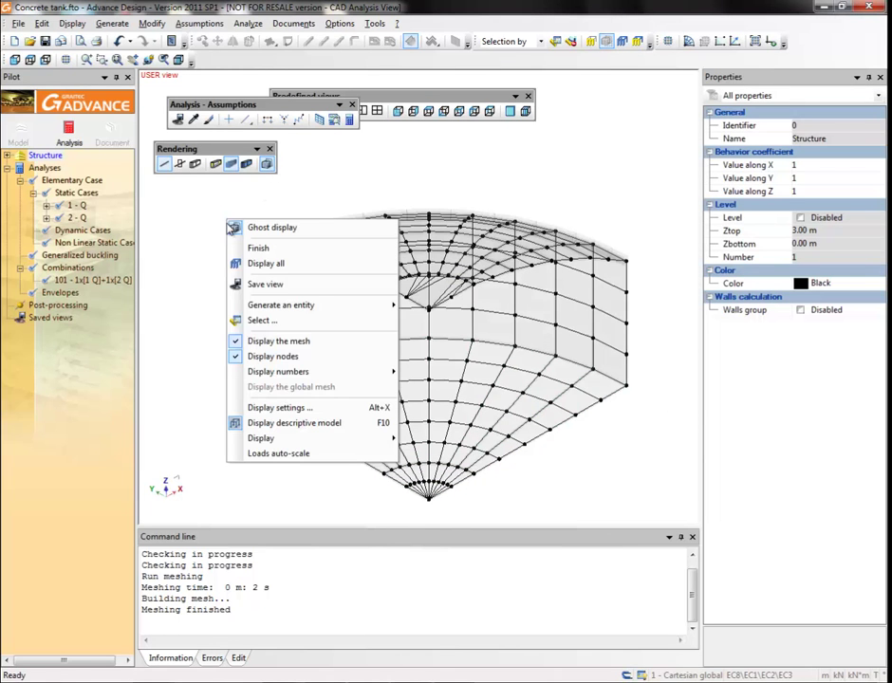
pyautogui.click(284, 344)
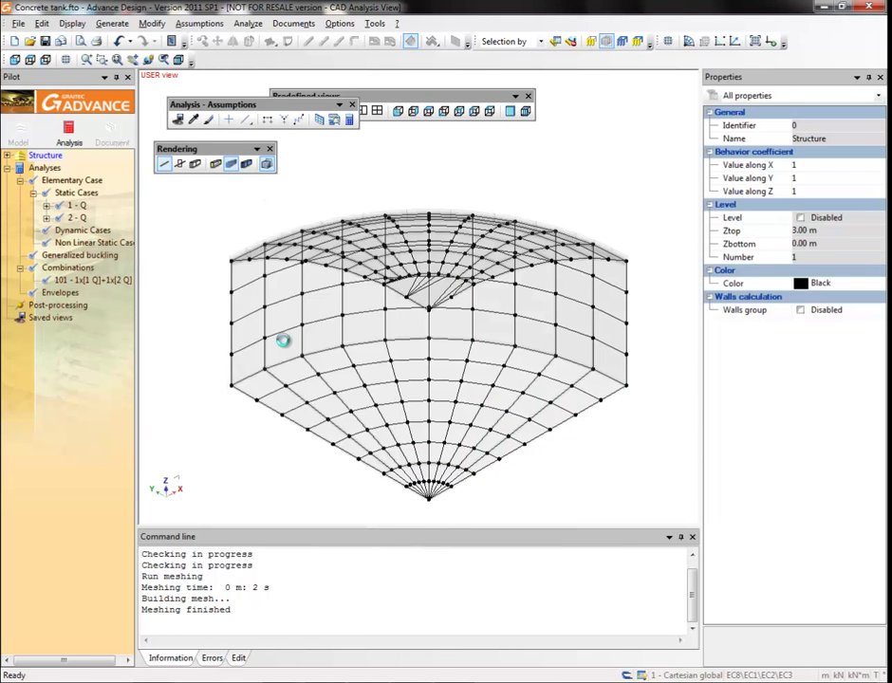
# Step: Expand Structure > 3 - Raft, choose the Line tool, and zoom in on the raft
pyautogui.click(7, 155)
pyautogui.click(20, 194)
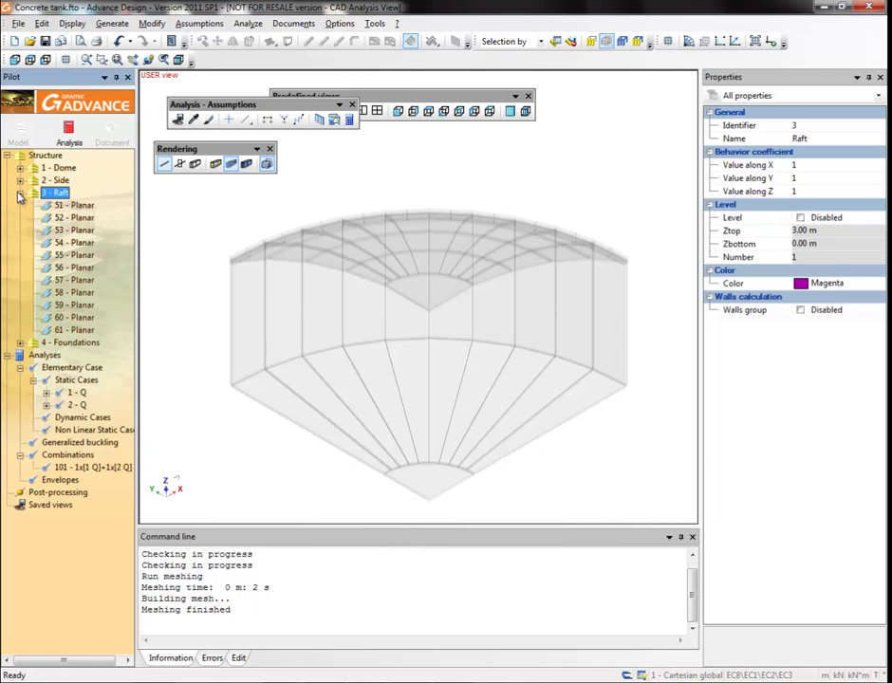
pyautogui.click(245, 120)
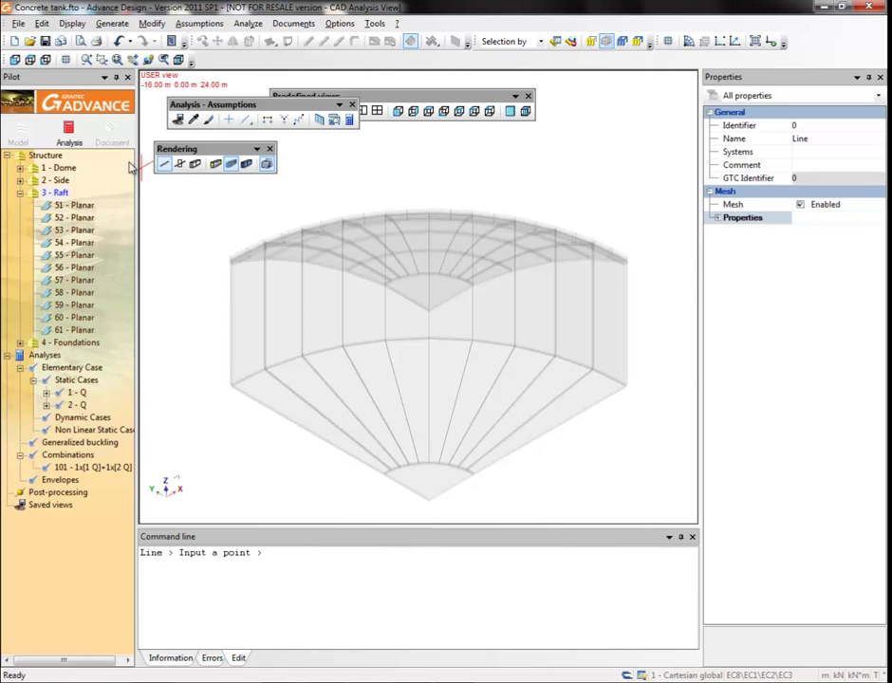
pyautogui.click(102, 59)
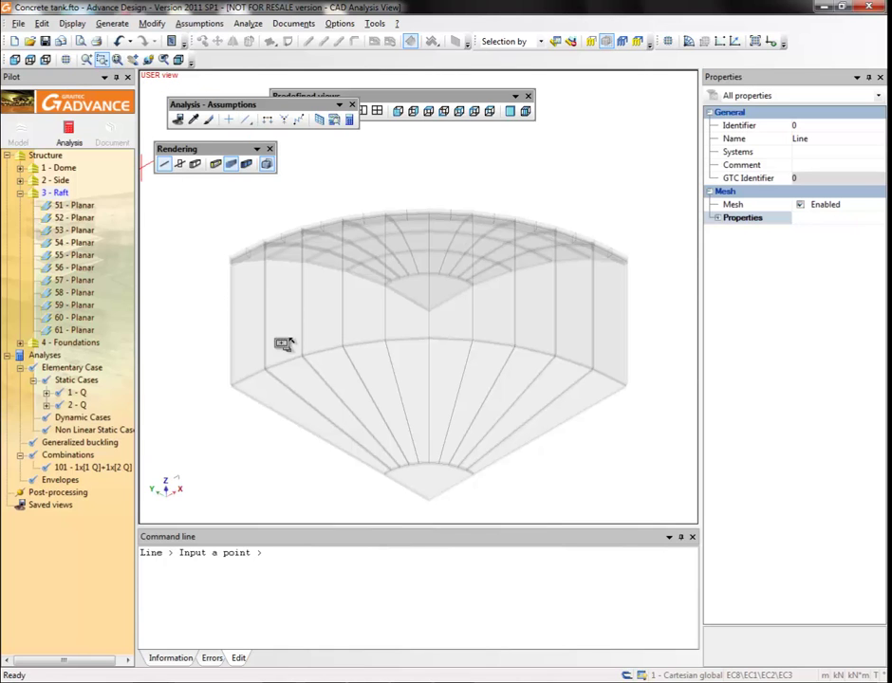
pyautogui.moveTo(356, 433); pyautogui.dragTo(500, 503)
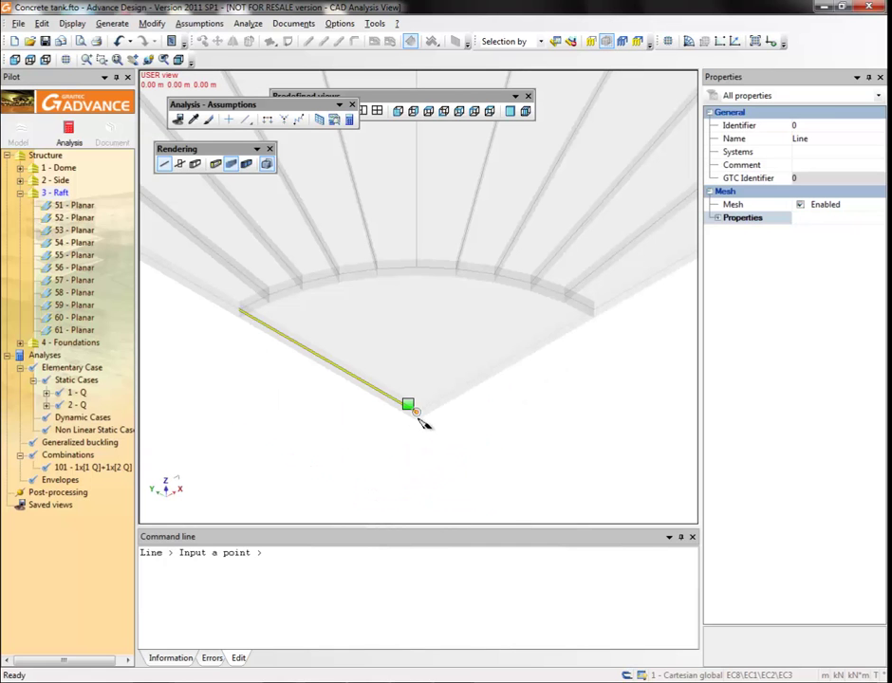
# Step: Draw a fan of lines from the raft apex out to each rib end
pyautogui.click(418, 418)
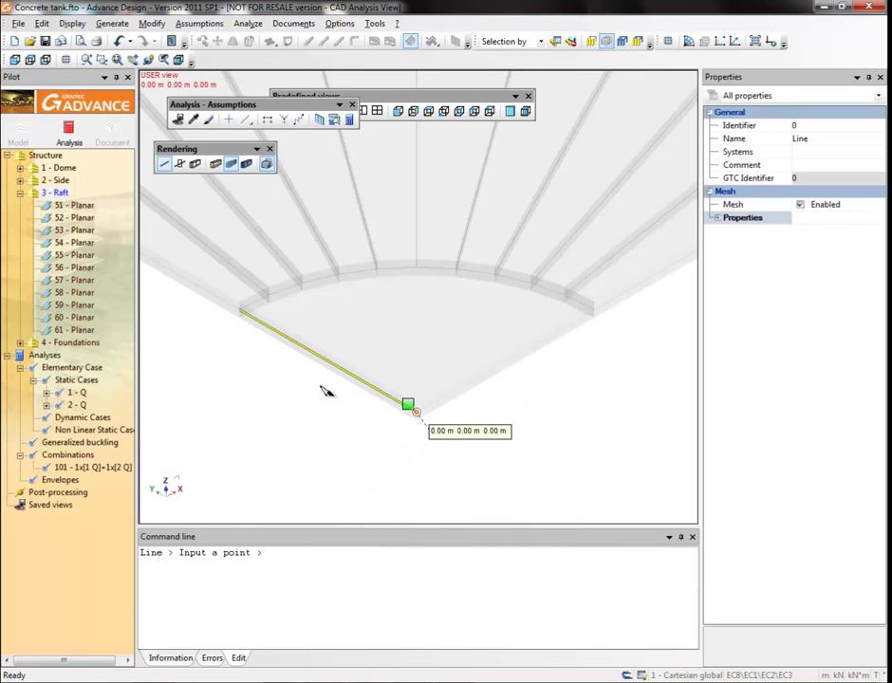
pyautogui.click(243, 314)
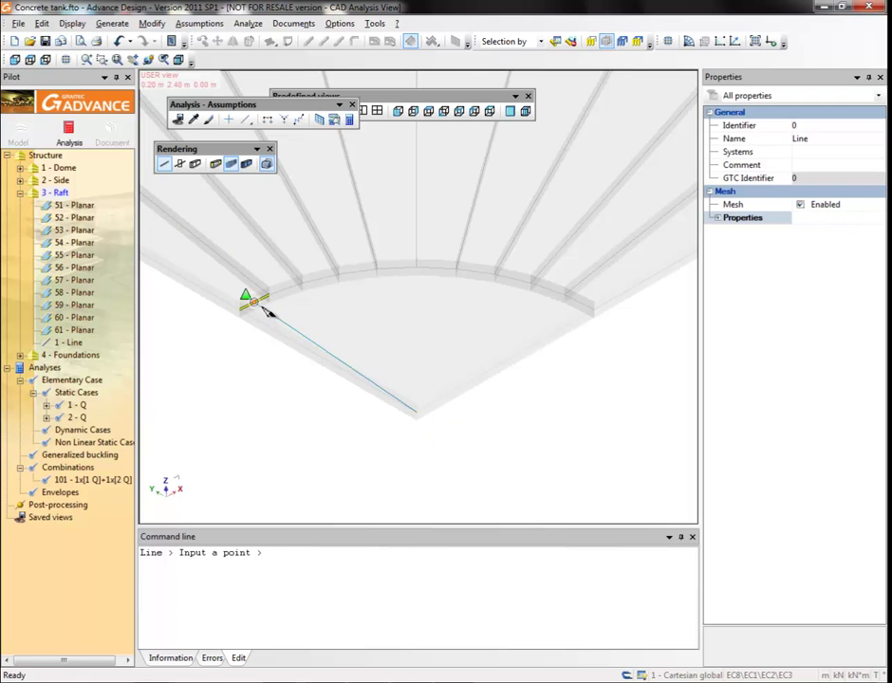
pyautogui.click(412, 412)
pyautogui.click(343, 289)
pyautogui.click(380, 285)
pyautogui.click(415, 410)
pyautogui.click(415, 269)
pyautogui.click(456, 269)
pyautogui.click(416, 411)
pyautogui.click(496, 277)
pyautogui.click(416, 411)
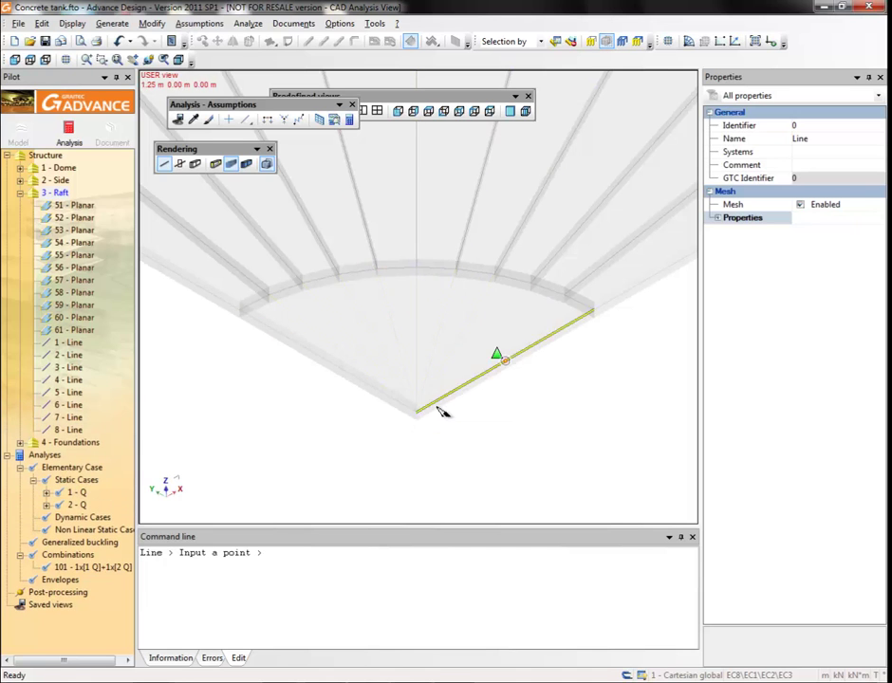
pyautogui.click(528, 286)
pyautogui.click(416, 411)
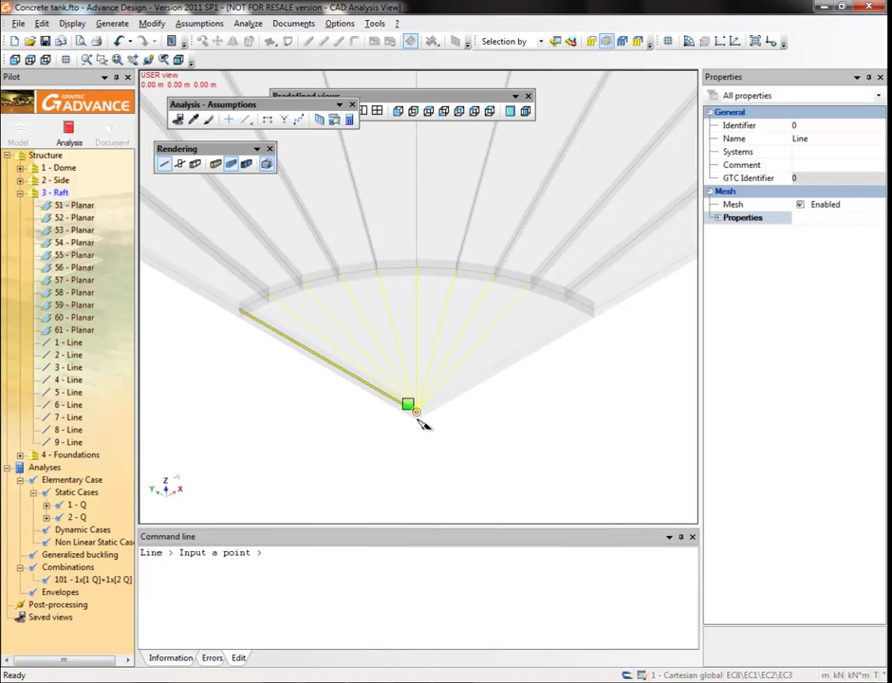
# Step: Finish the last fan line, then add a 10-sided arc centred on the raft apex between both edges
pyautogui.click(588, 306)
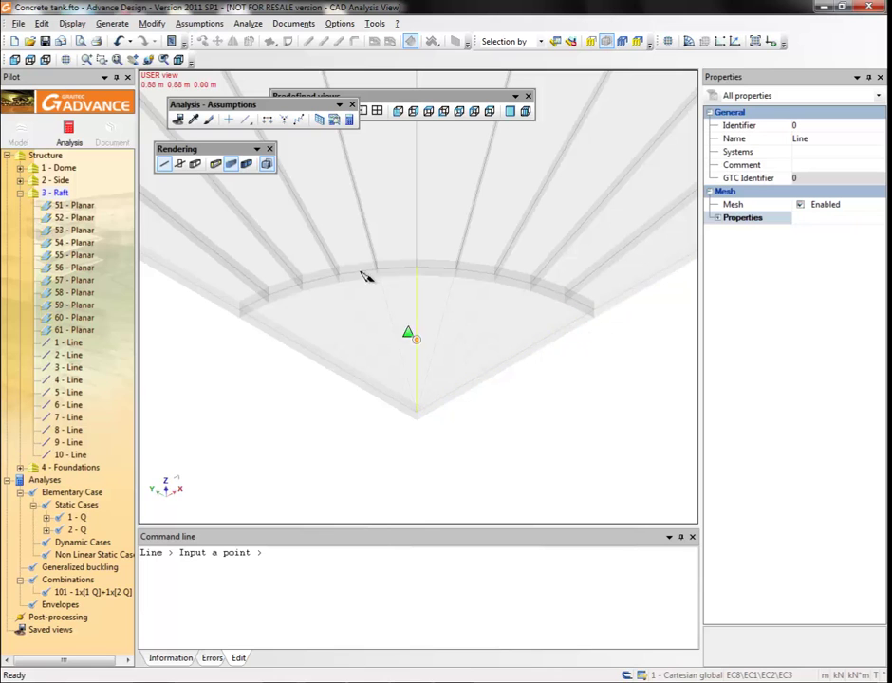
pyautogui.click(245, 120)
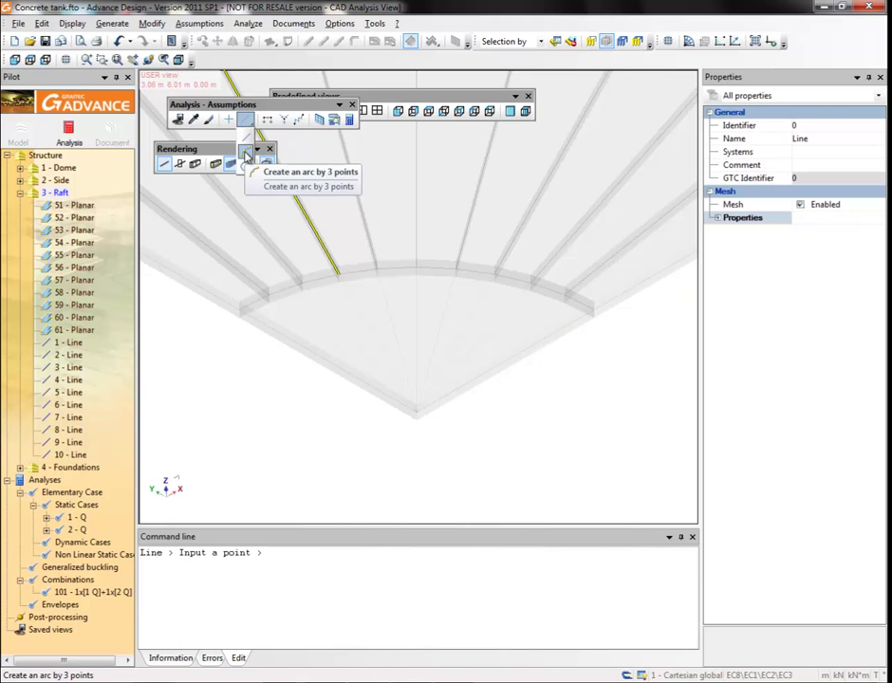
pyautogui.click(246, 155)
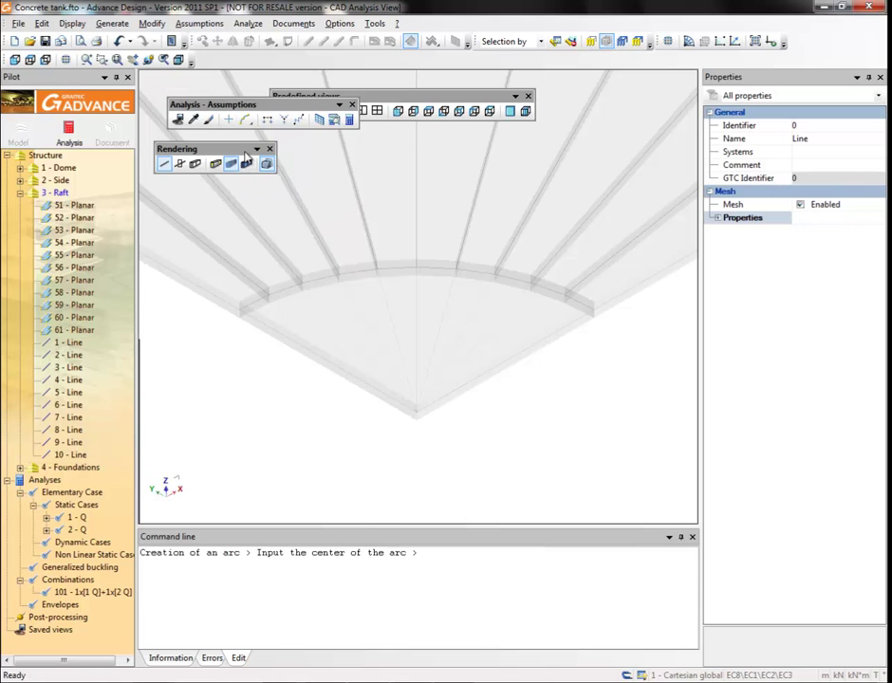
pyautogui.click(416, 410)
pyautogui.click(351, 370)
pyautogui.click(524, 378)
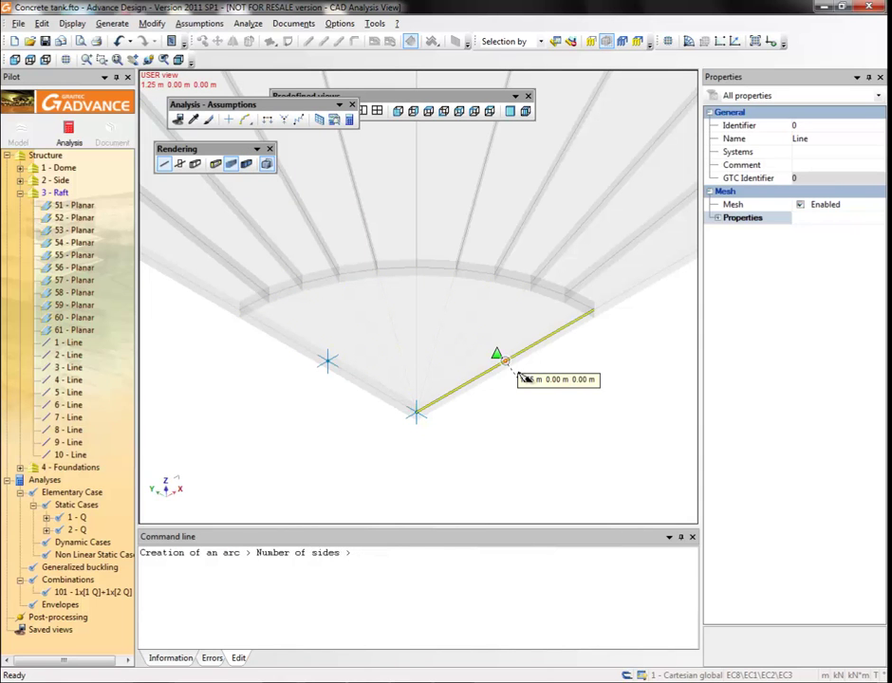
pyautogui.press('Return')
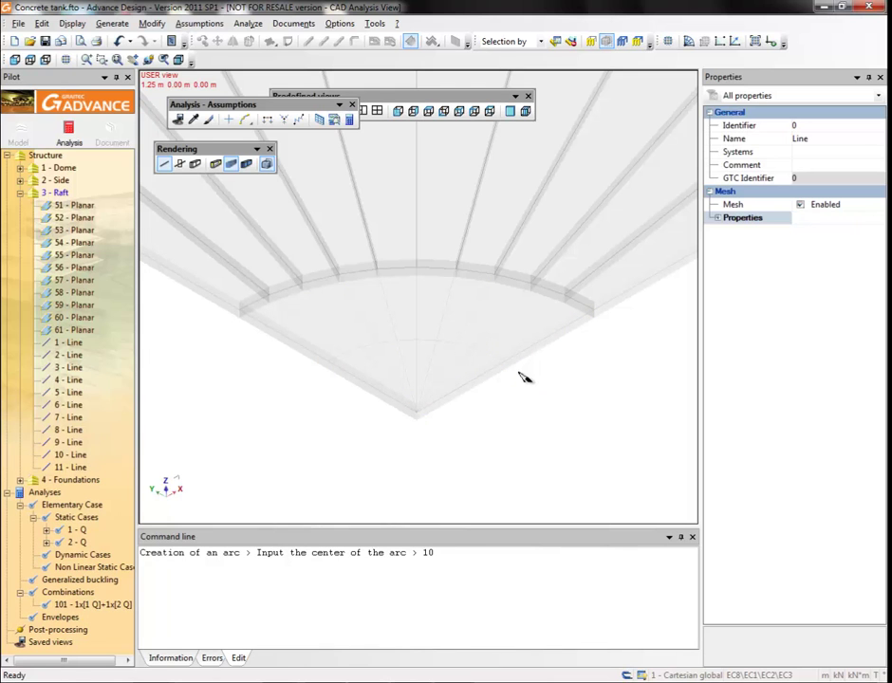
# Step: Select the 1 - Dome group and zoom in on the dome centre with the Line tool
pyautogui.click(117, 58)
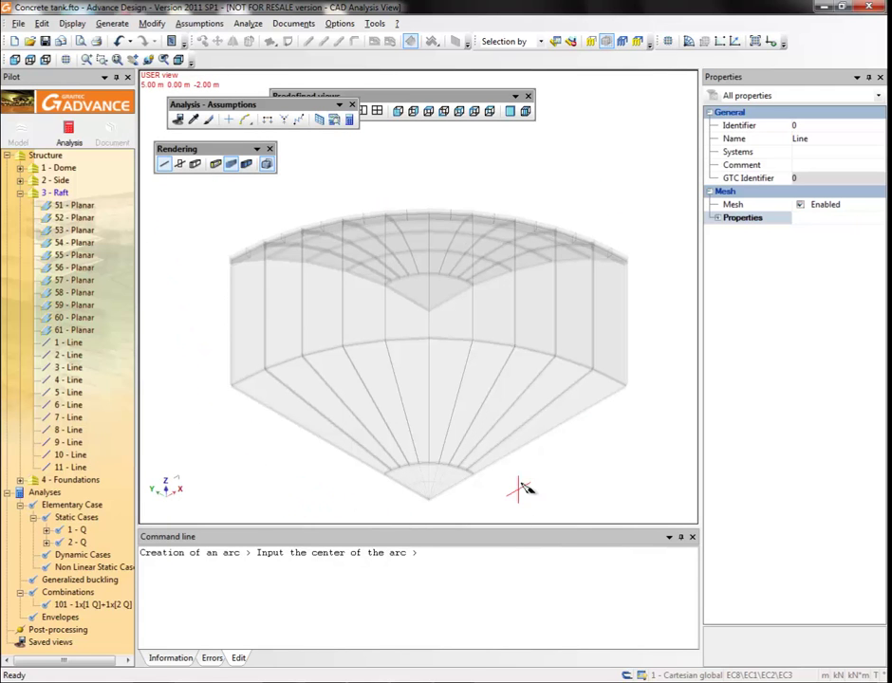
pyautogui.doubleClick(55, 192)
pyautogui.click(57, 168)
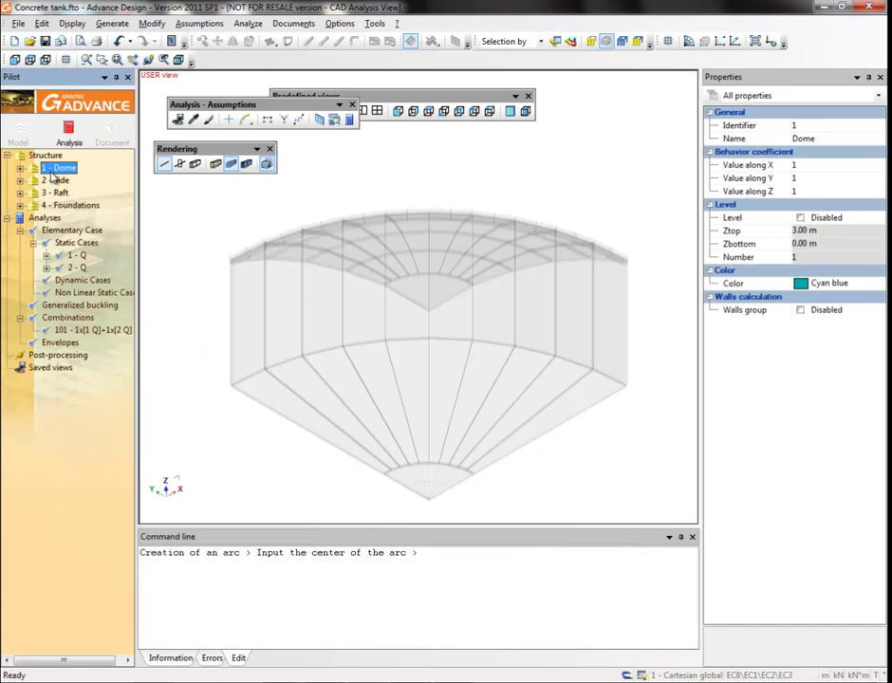
pyautogui.moveTo(246, 120); pyautogui.dragTo(249, 144)
pyautogui.click(101, 59)
pyautogui.click(356, 238)
pyautogui.click(506, 332)
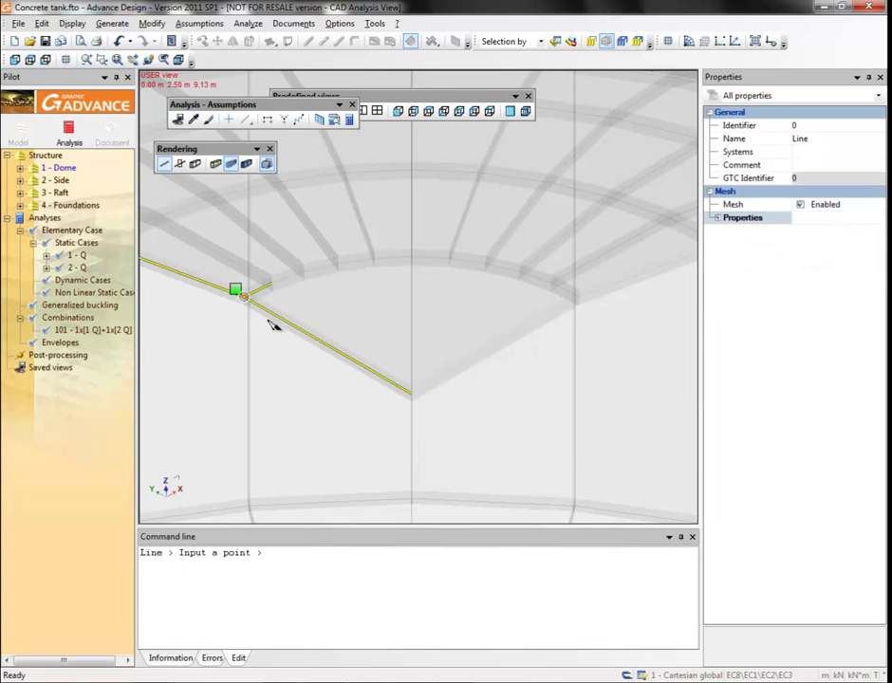
pyautogui.click(371, 368)
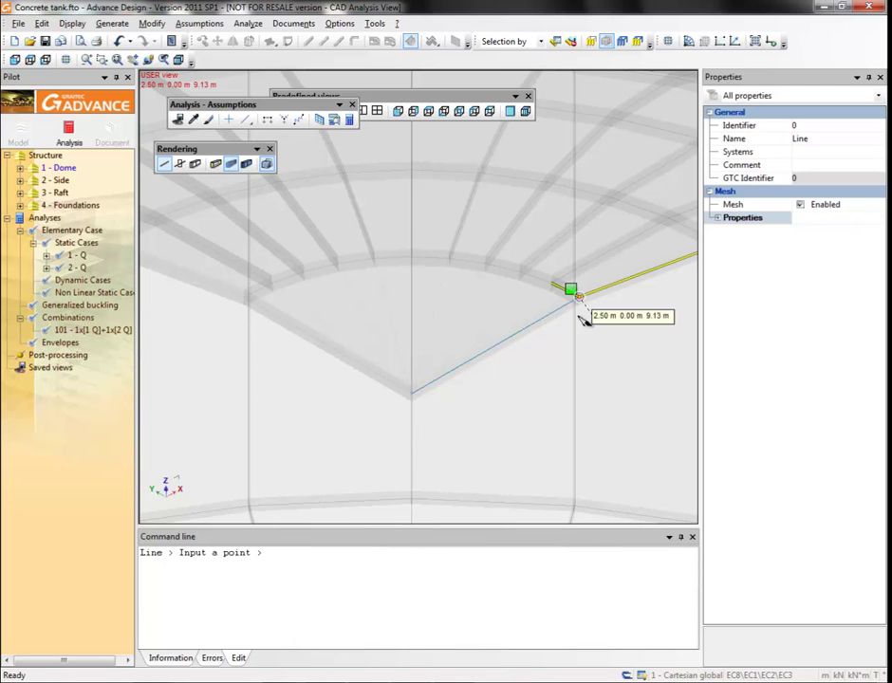
# Step: Draw a 10-sided arc centred on the dome apex between its two edges, then zoom all
pyautogui.click(245, 119)
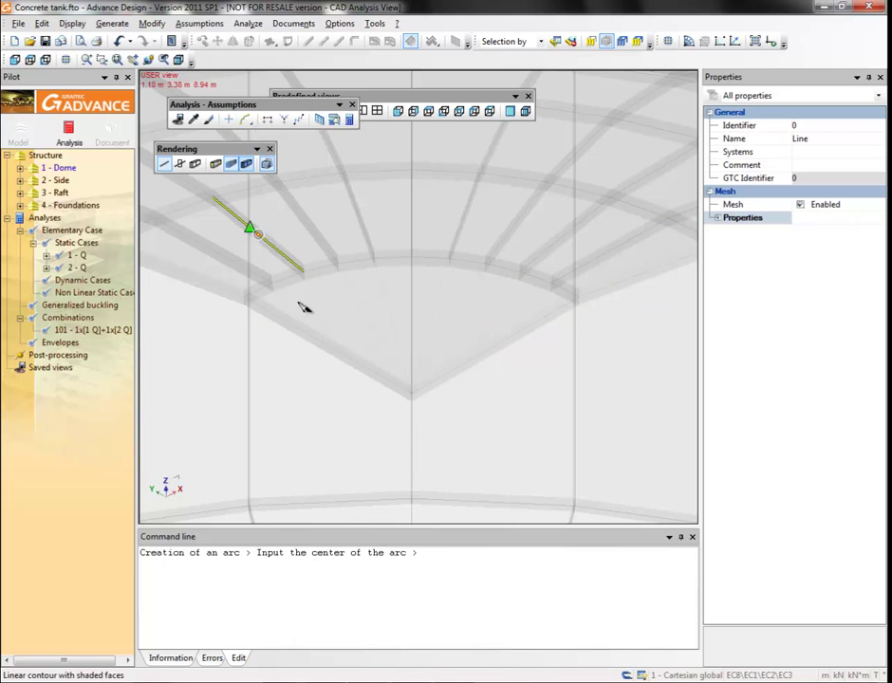
pyautogui.click(413, 396)
pyautogui.click(330, 348)
pyautogui.click(519, 353)
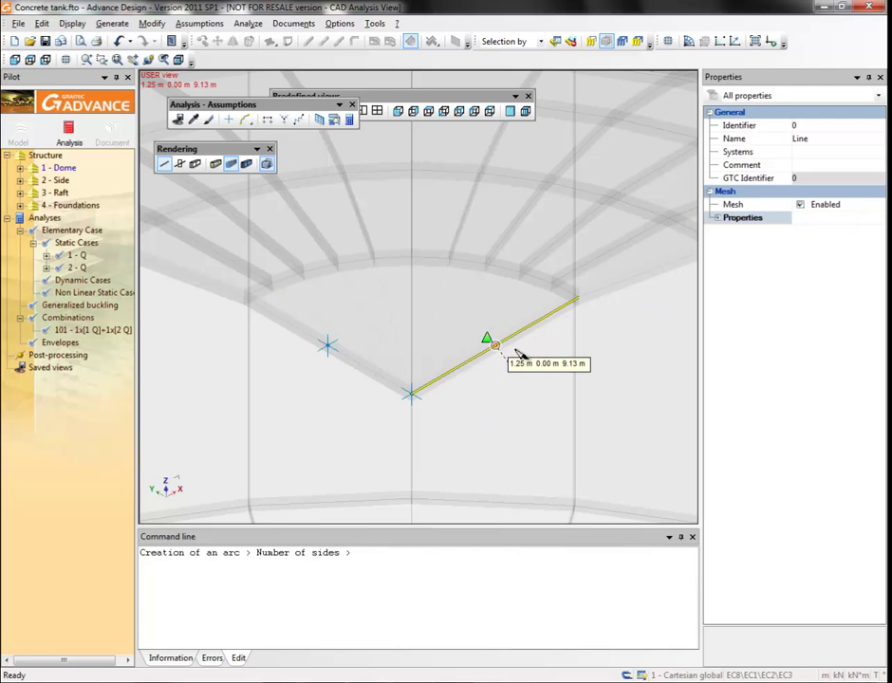
pyautogui.write('10')
pyautogui.press('Return')
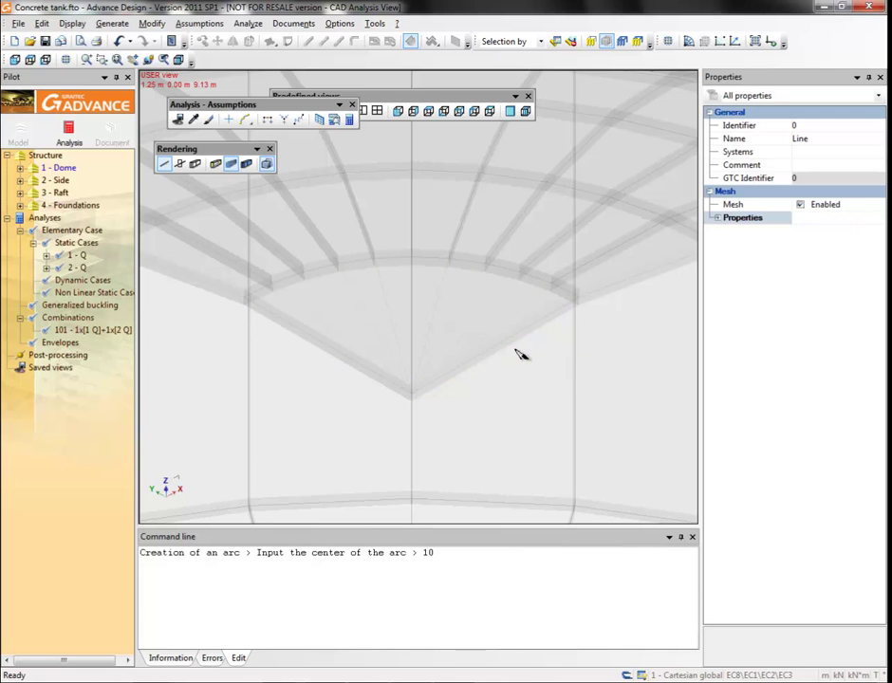
pyautogui.click(118, 60)
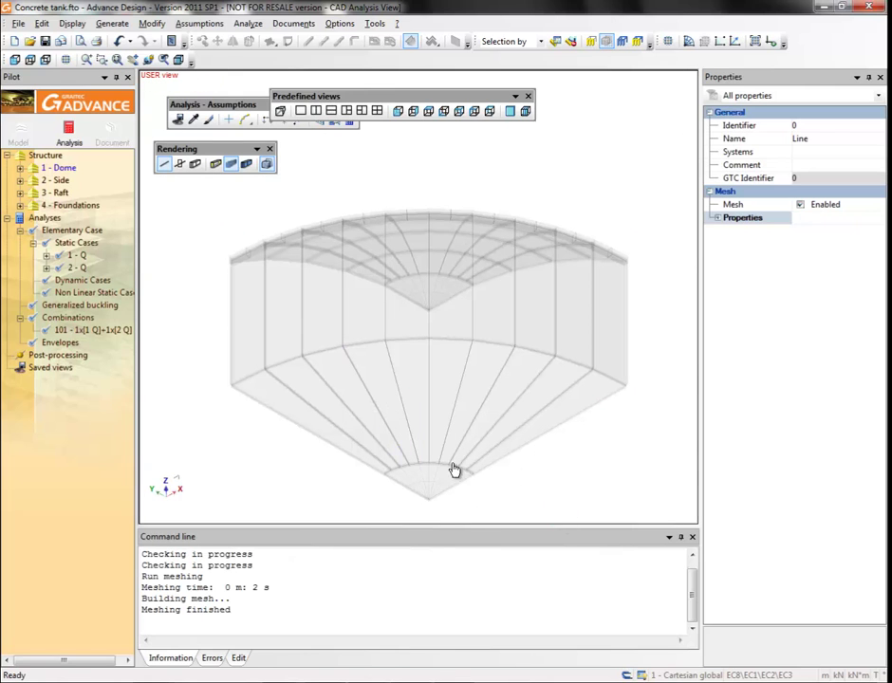
# Step: Re-mesh the tank with Mesh checked in the Calculation sequence, then turn off ghost display
pyautogui.click(245, 24)
pyautogui.click(261, 88)
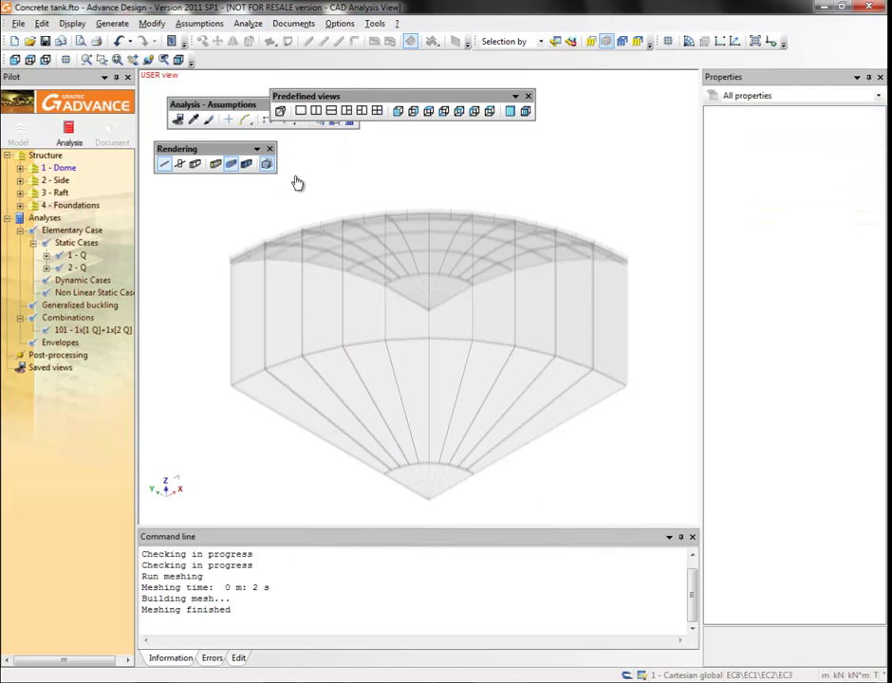
pyautogui.click(300, 322)
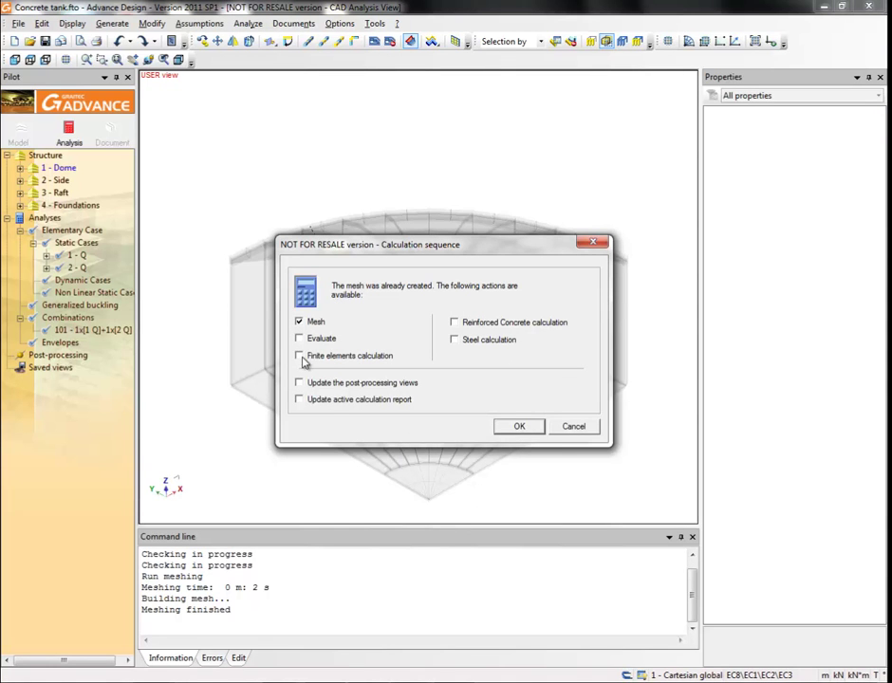
pyautogui.click(518, 428)
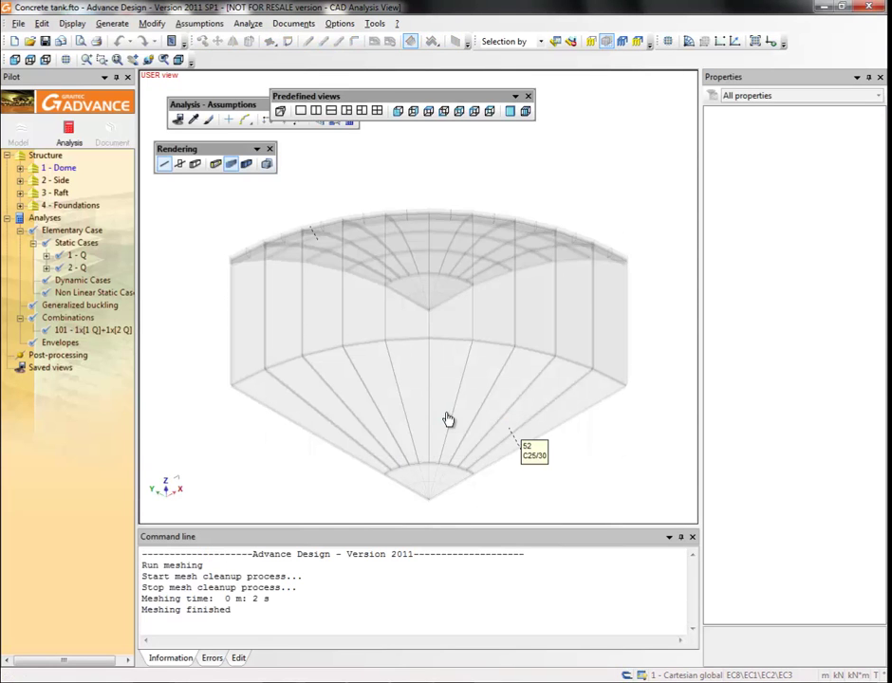
pyautogui.click(267, 163)
# Step: Display the mesh nodes and switch the tank view to plain wireframe
pyautogui.rightClick(191, 248)
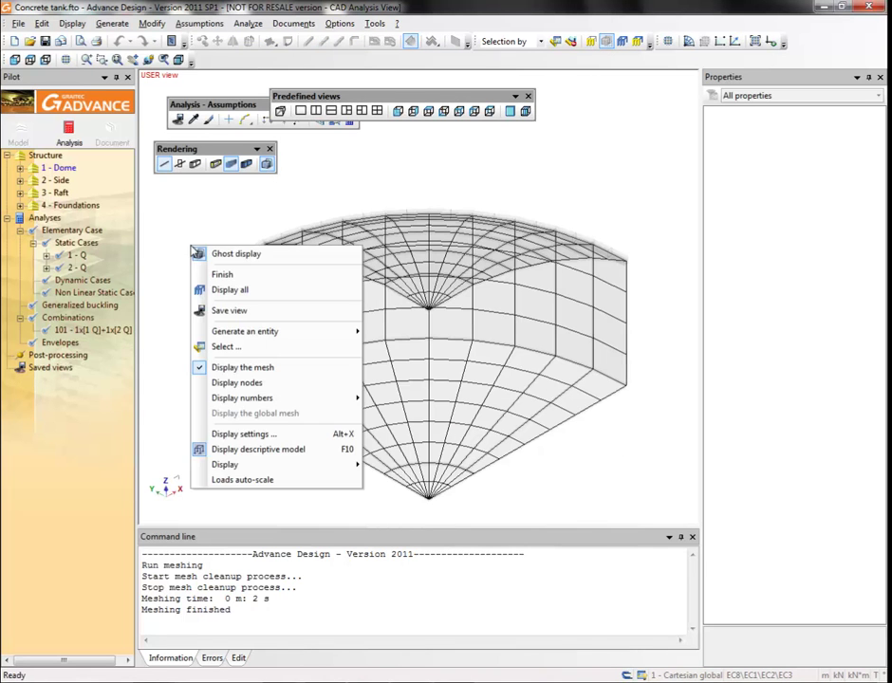
pyautogui.click(243, 379)
pyautogui.click(266, 163)
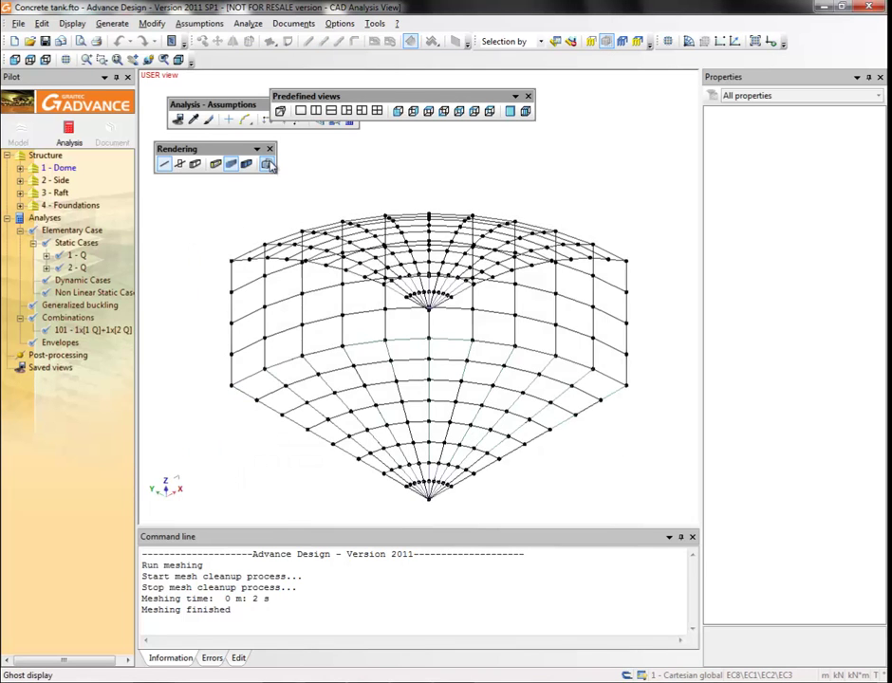
pyautogui.click(219, 424)
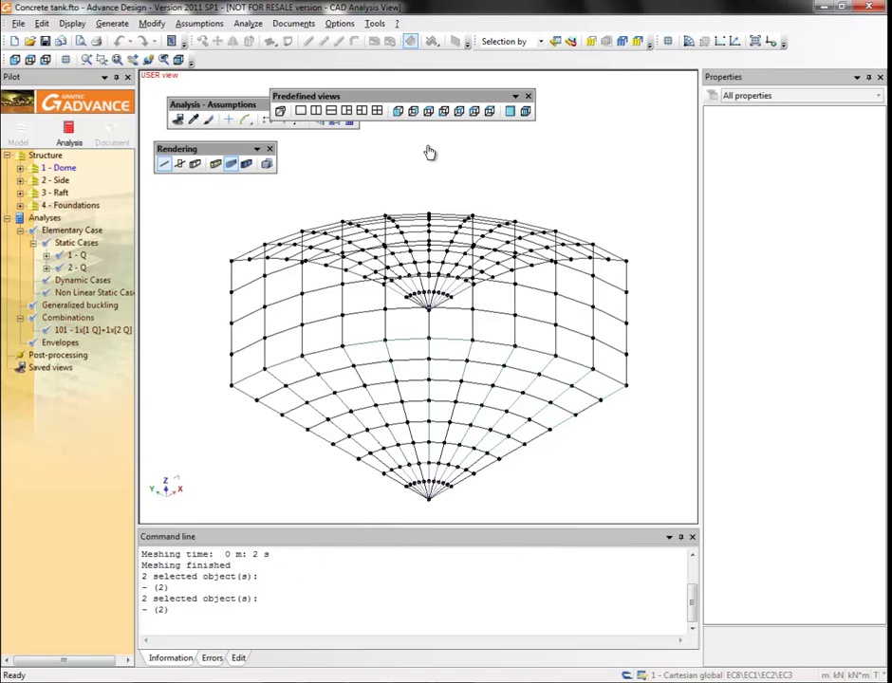
# Step: From the top view, apply XZ-plane symmetry conditions to the tank's bottom straight edge
pyautogui.click(428, 112)
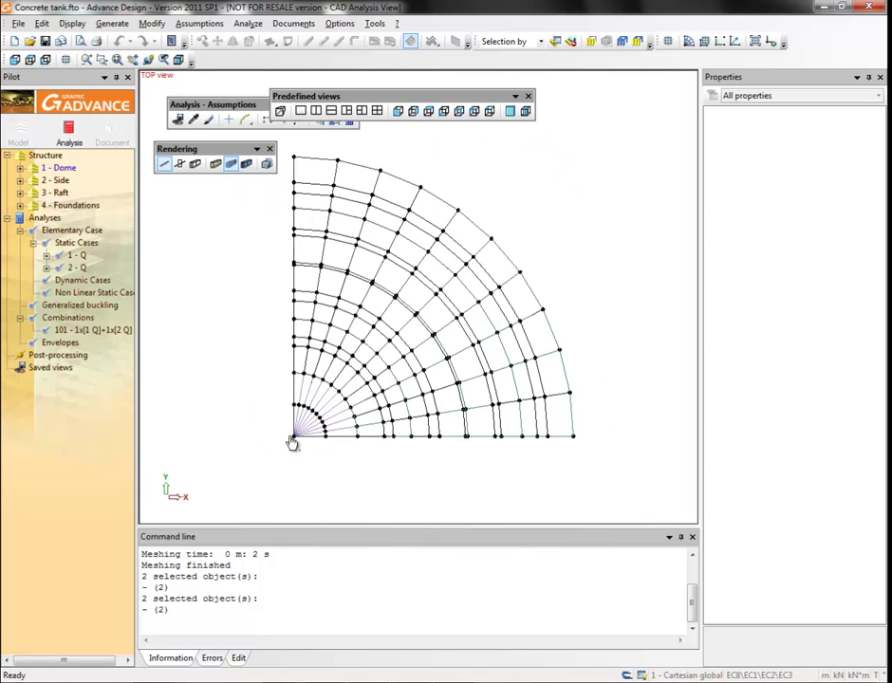
pyautogui.moveTo(299, 441); pyautogui.dragTo(594, 450)
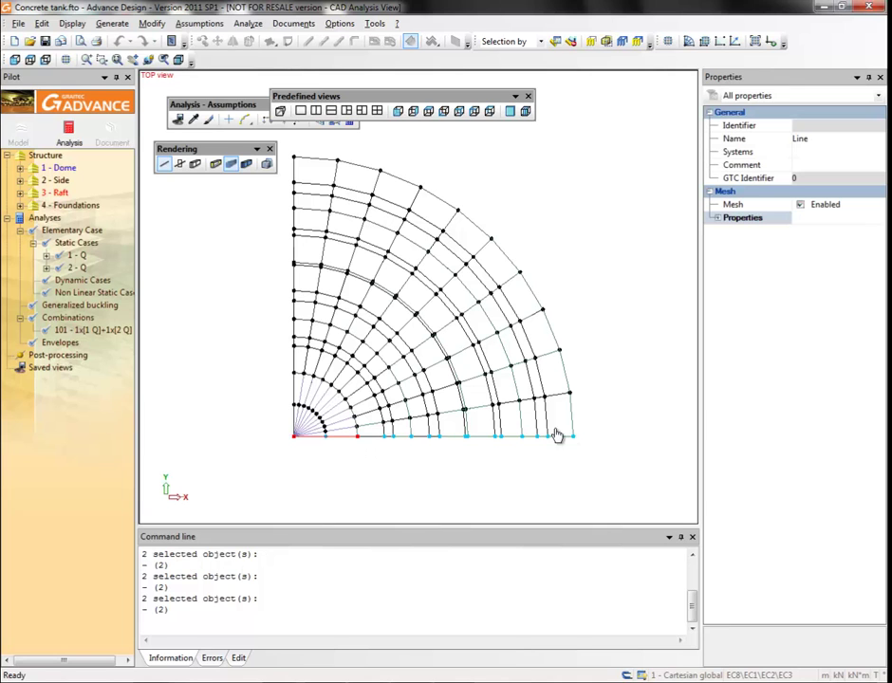
pyautogui.click(120, 27)
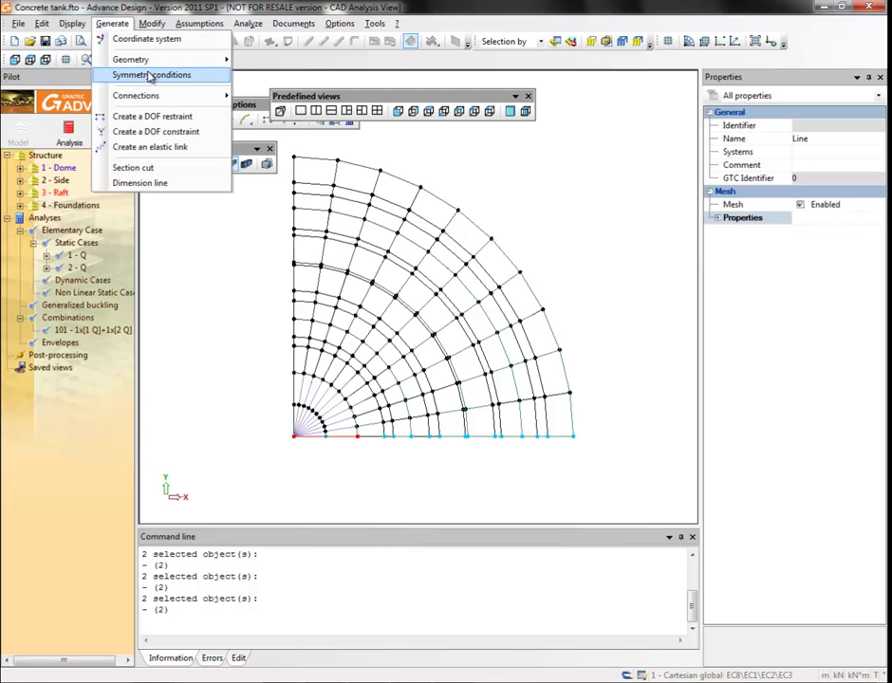
pyautogui.click(142, 75)
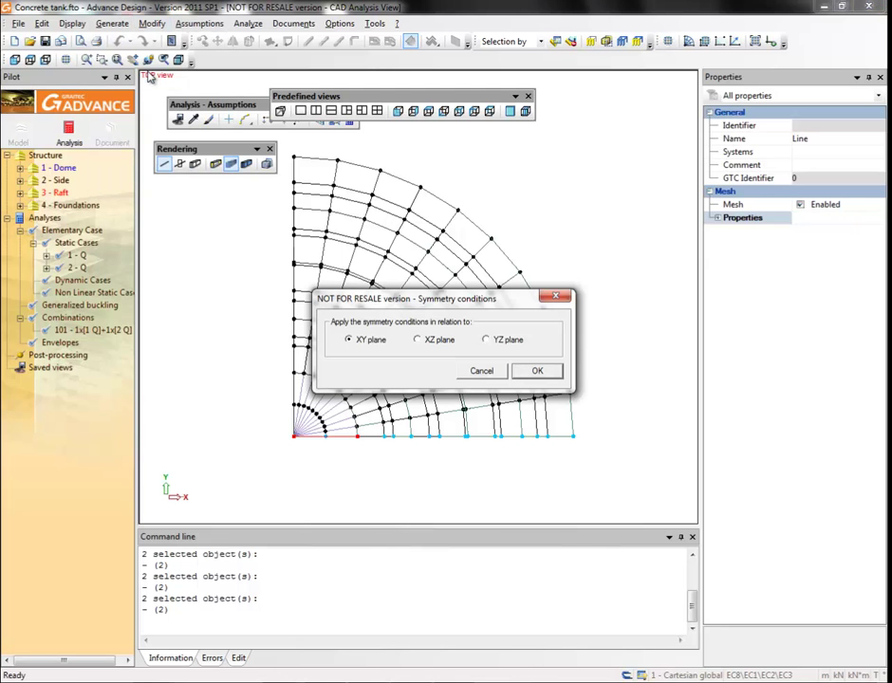
pyautogui.click(424, 348)
pyautogui.click(532, 371)
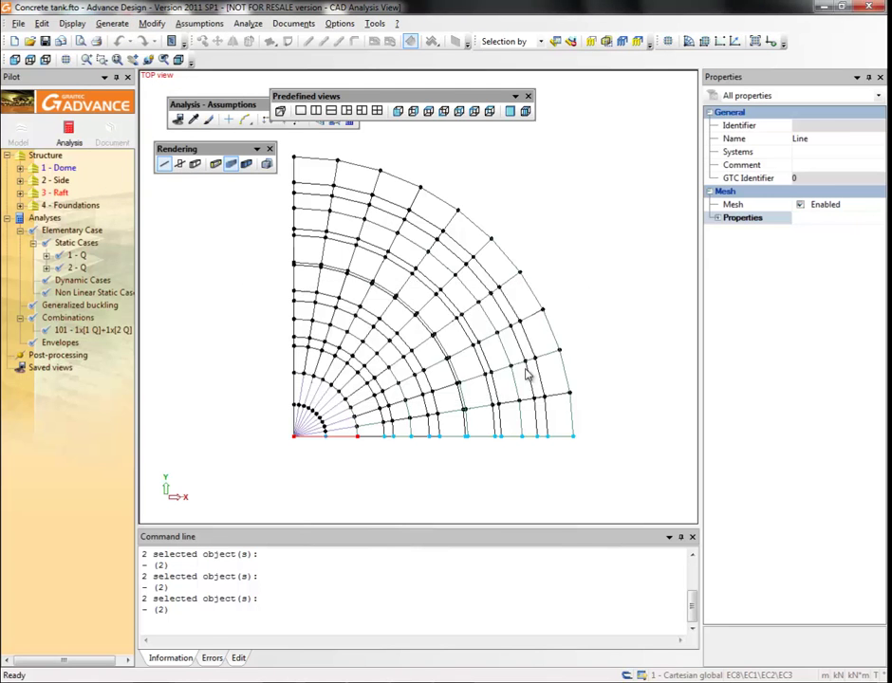
# Step: Apply YZ-plane symmetry conditions to the nodes along the left straight edge
pyautogui.click(207, 354)
pyautogui.moveTo(286, 147); pyautogui.dragTo(298, 464)
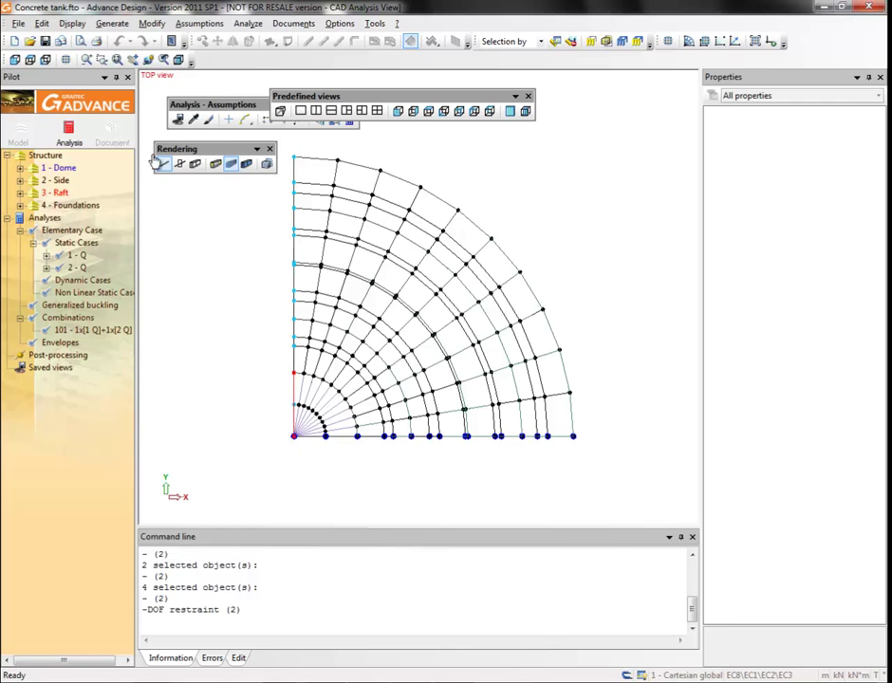
pyautogui.click(112, 24)
pyautogui.click(150, 74)
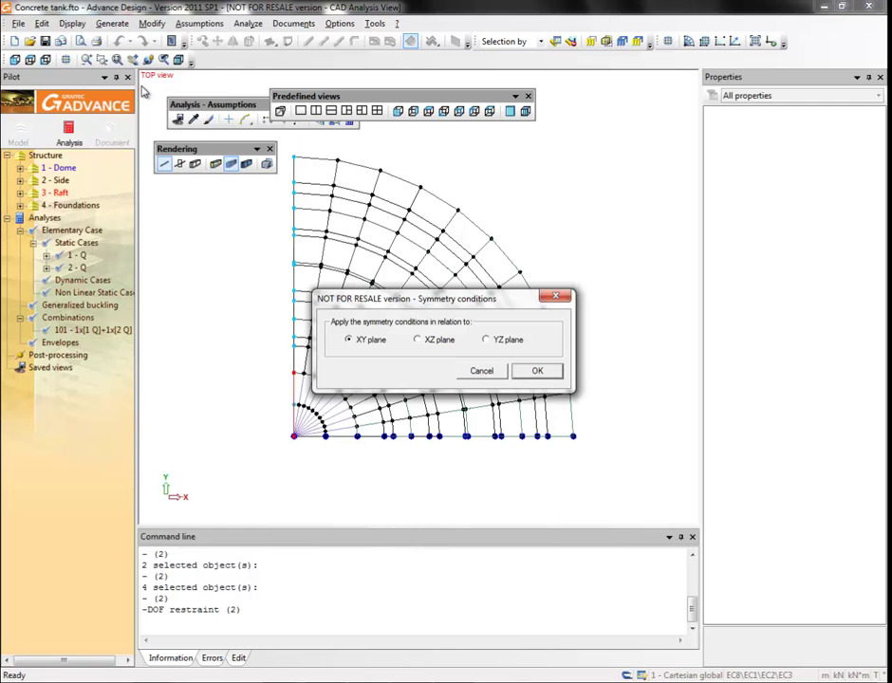
pyautogui.click(538, 372)
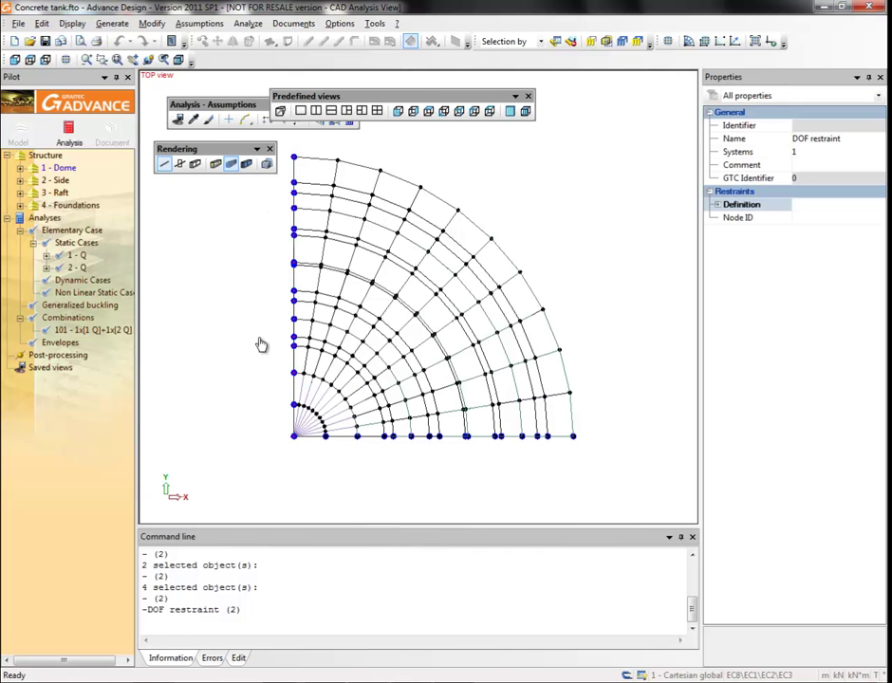
# Step: In the isometric view, run the finite elements calculation via Analyze > Calculate
pyautogui.click(475, 111)
pyautogui.click(308, 482)
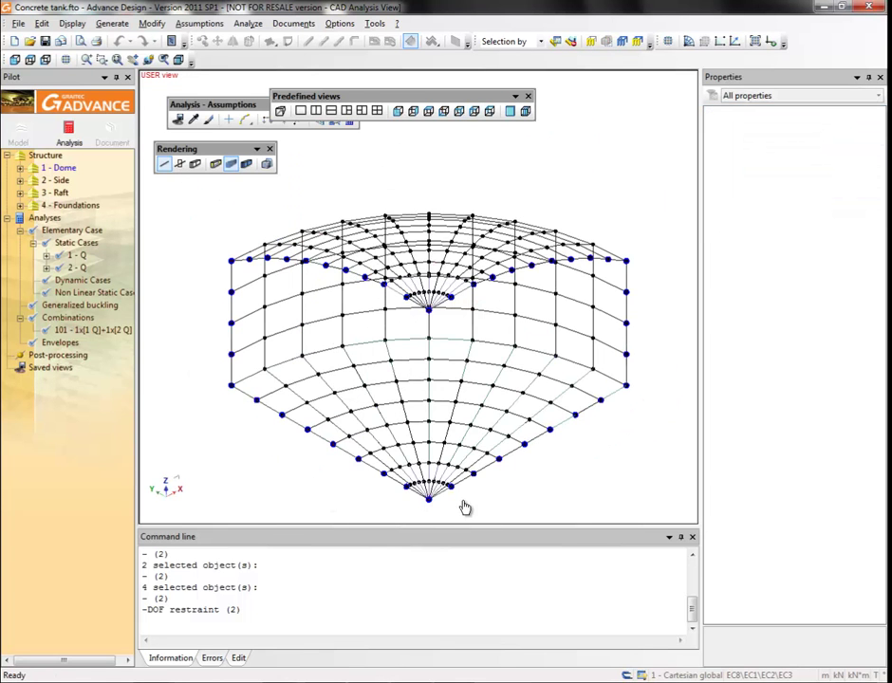
pyautogui.click(248, 23)
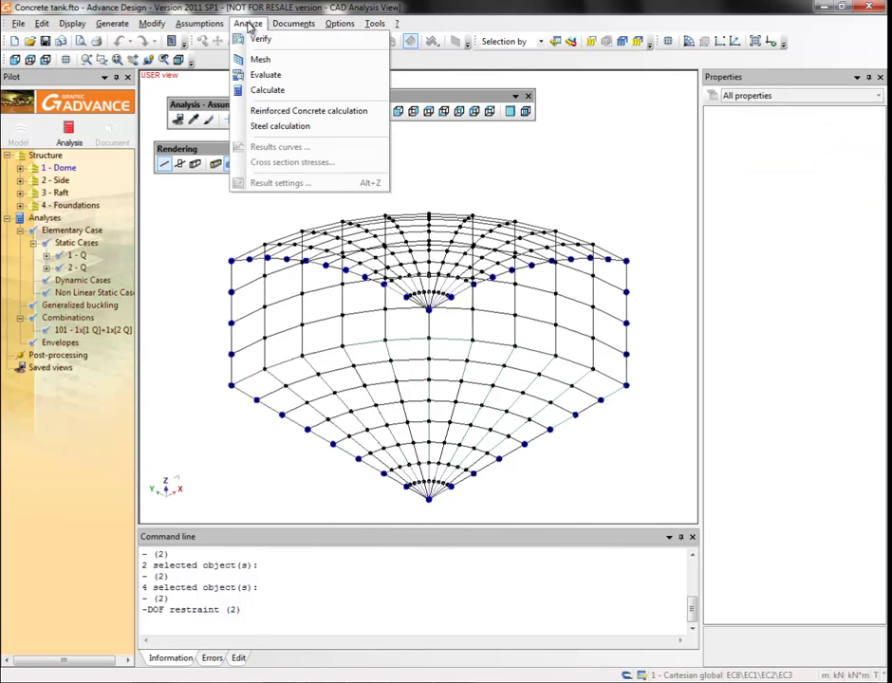
pyautogui.click(273, 90)
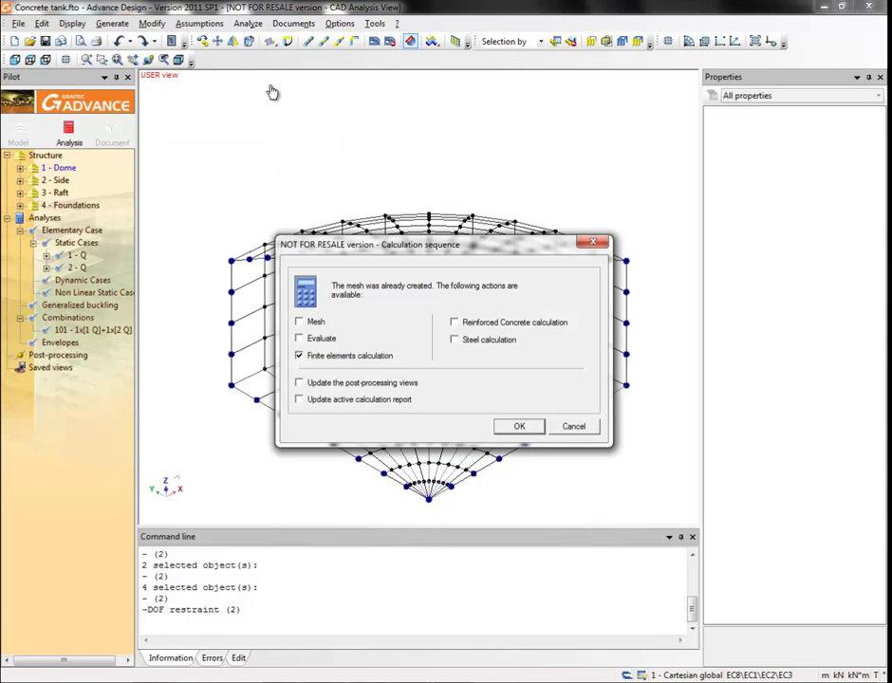
pyautogui.click(520, 428)
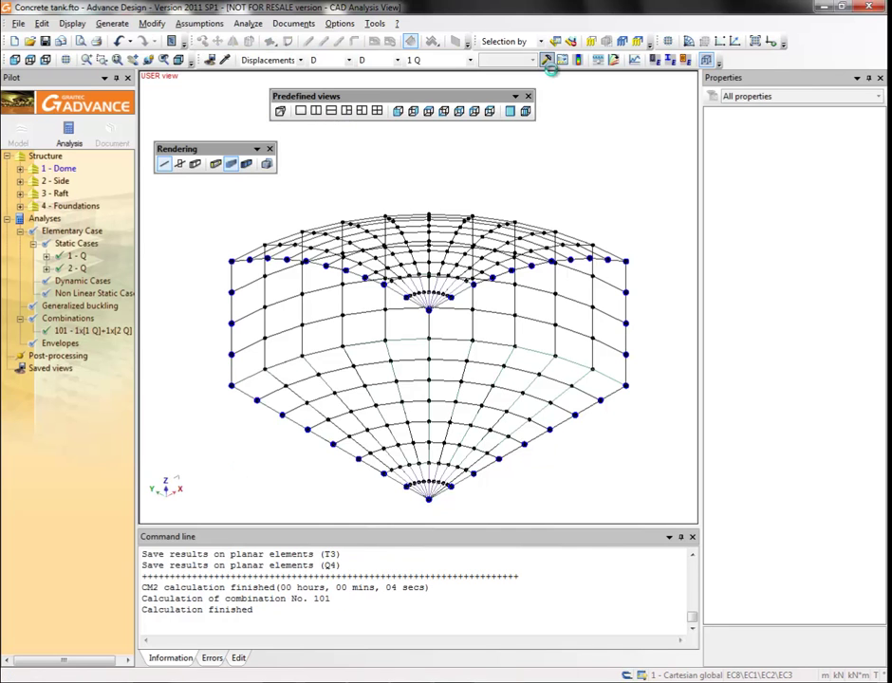
# Step: Show displacement maps for 1 Q (0.89 mm) and 2 Q (1.51 mm), then clear the results
pyautogui.click(548, 59)
pyautogui.click(470, 59)
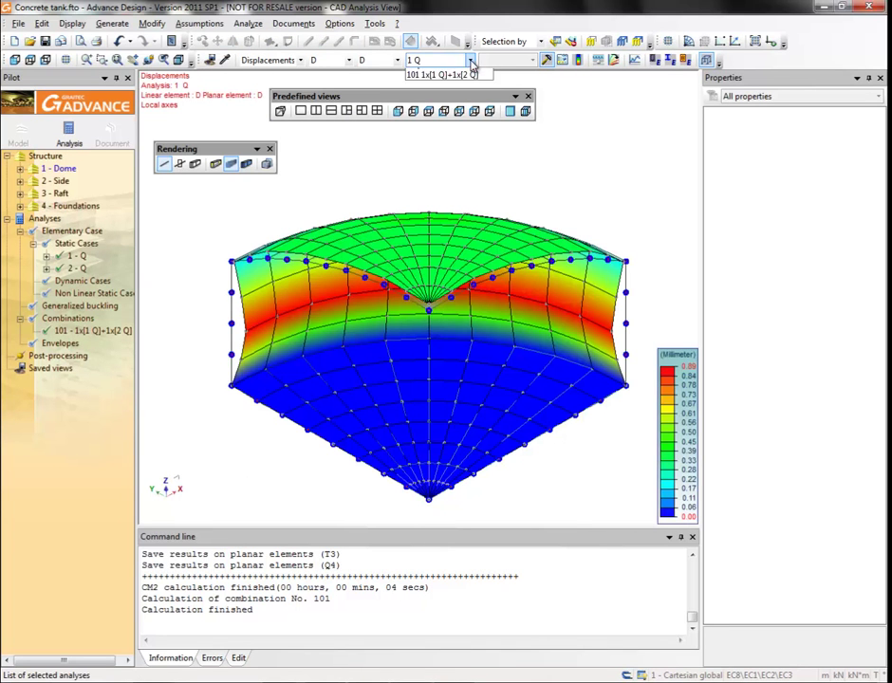
pyautogui.click(464, 81)
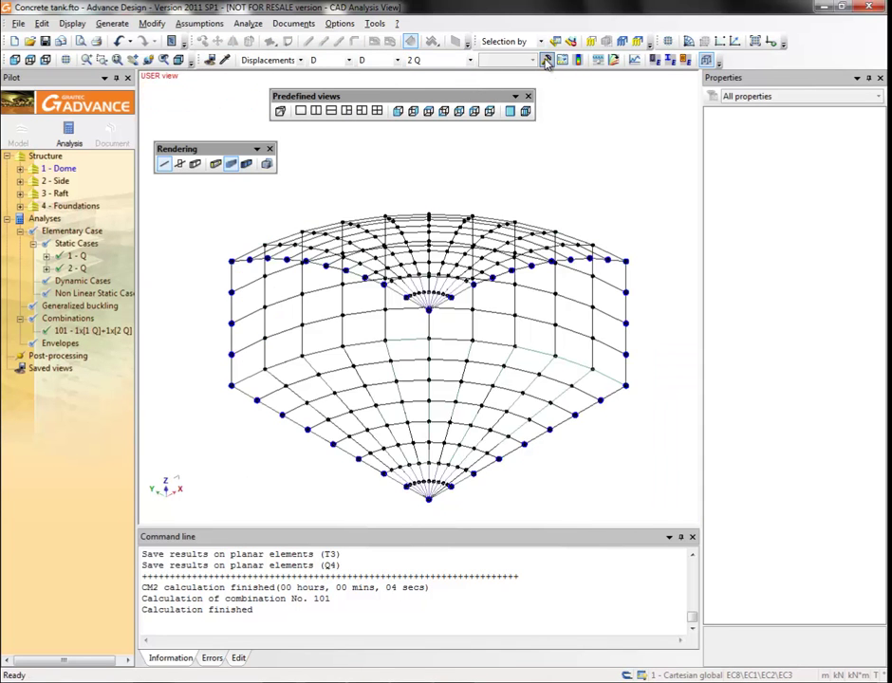
pyautogui.click(547, 59)
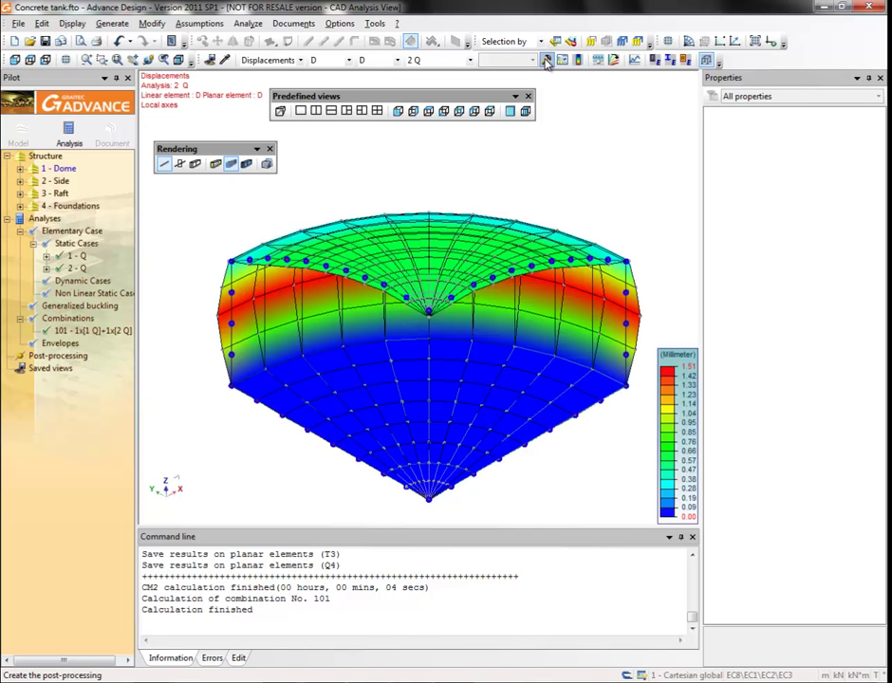
pyautogui.rightClick(563, 143)
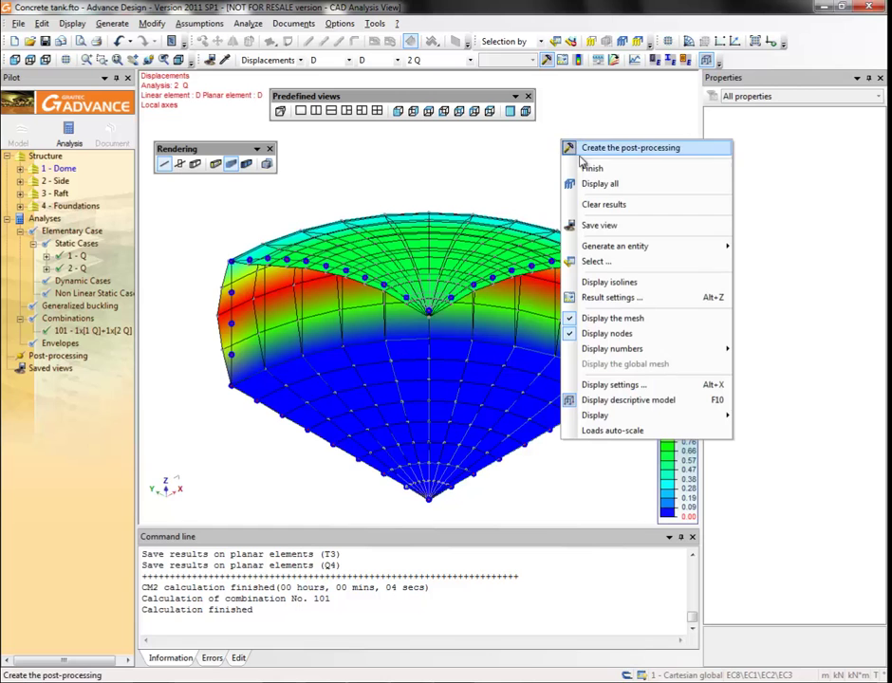
pyautogui.click(603, 206)
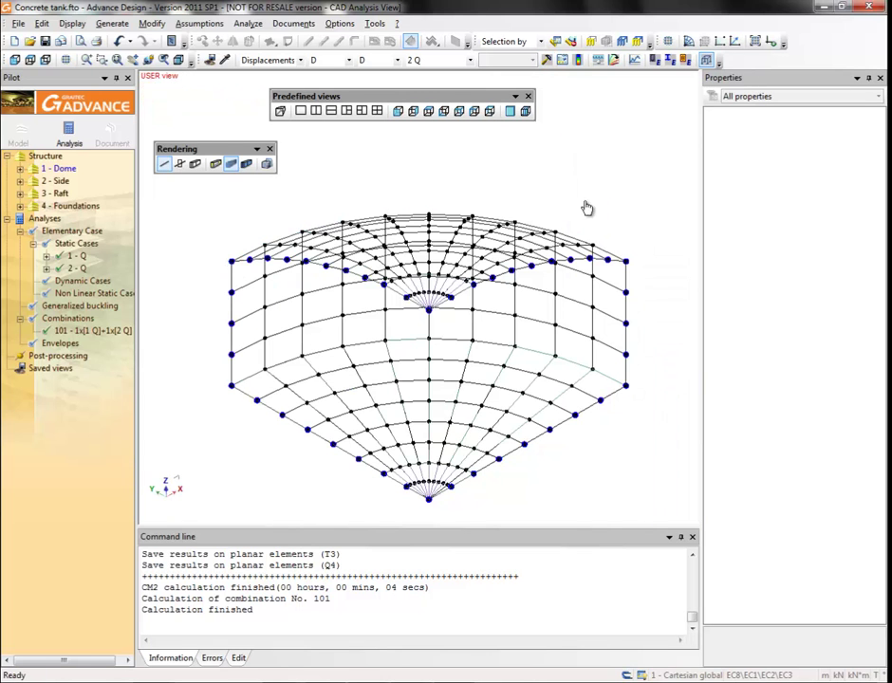
# Step: Draw section cut 1 vertically up the tank wall and plot its Mxx and Myy result curves
pyautogui.click(112, 23)
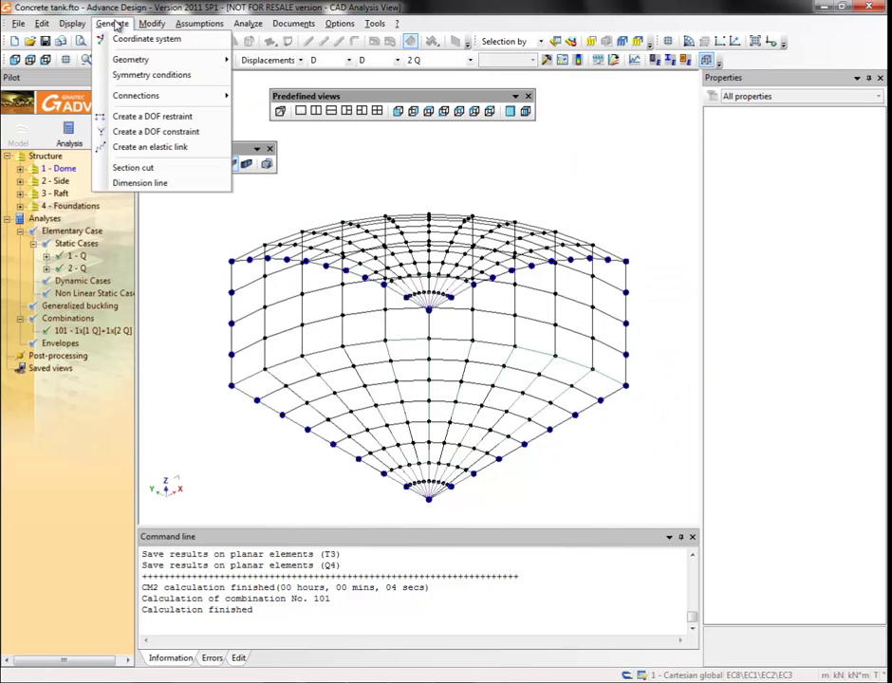
pyautogui.click(143, 169)
pyautogui.click(343, 350)
pyautogui.click(337, 216)
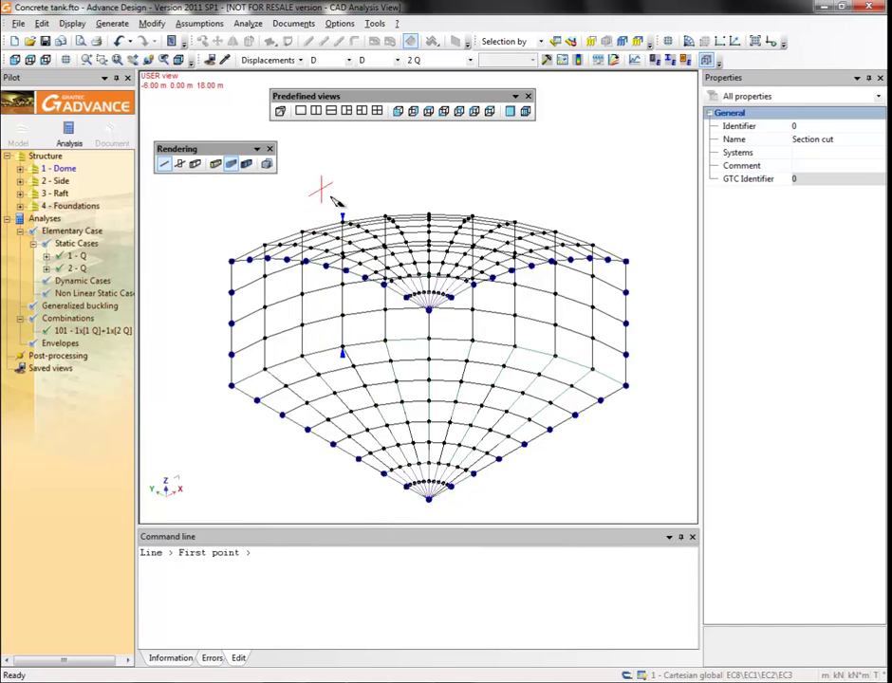
pyautogui.press('Escape')
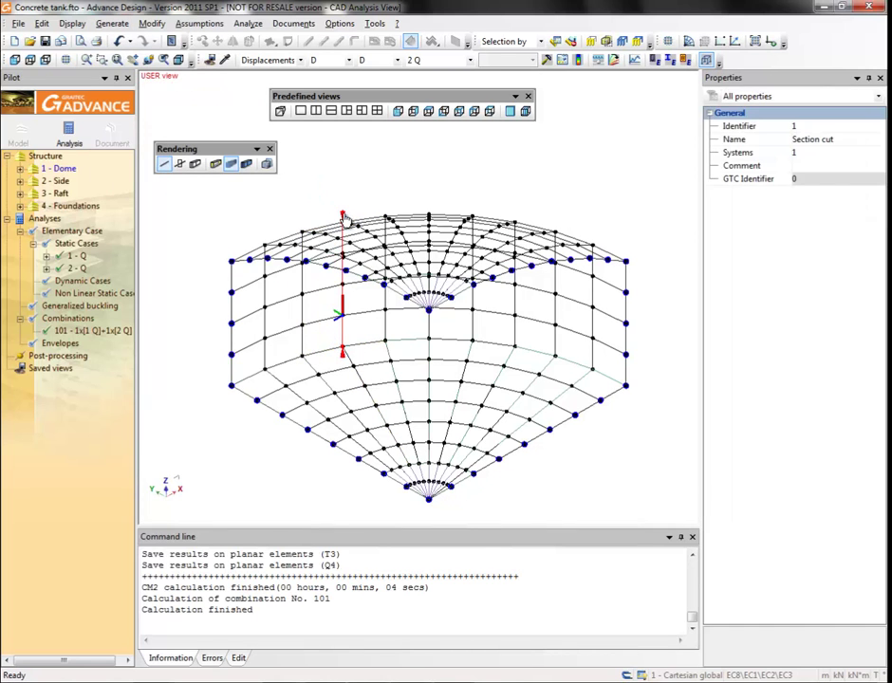
pyautogui.click(635, 61)
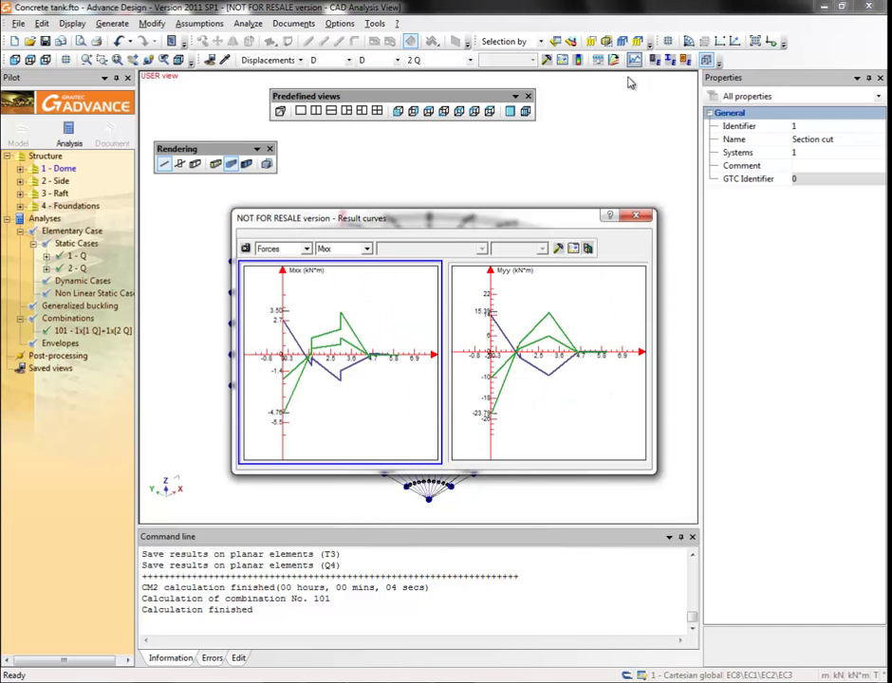